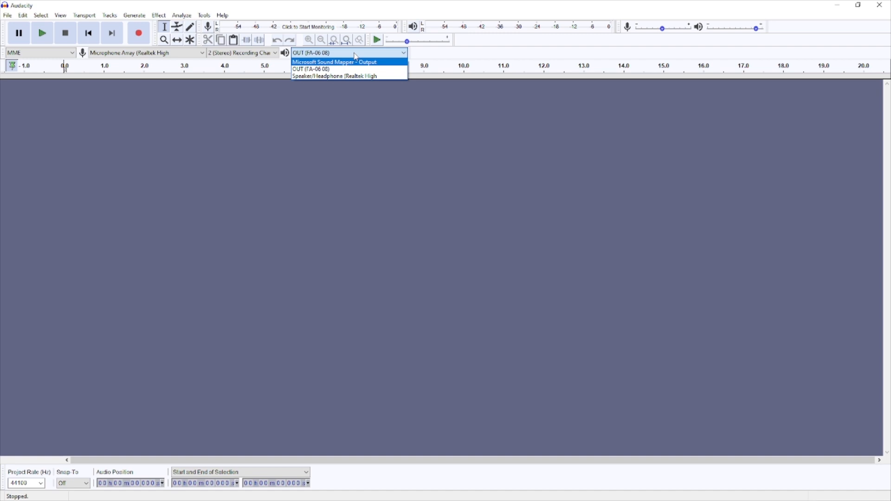
Record about 10 seconds of speech from the microphone array onto a new stereo track, starting paused, and play it back from the beginning
left_click(526, 42)
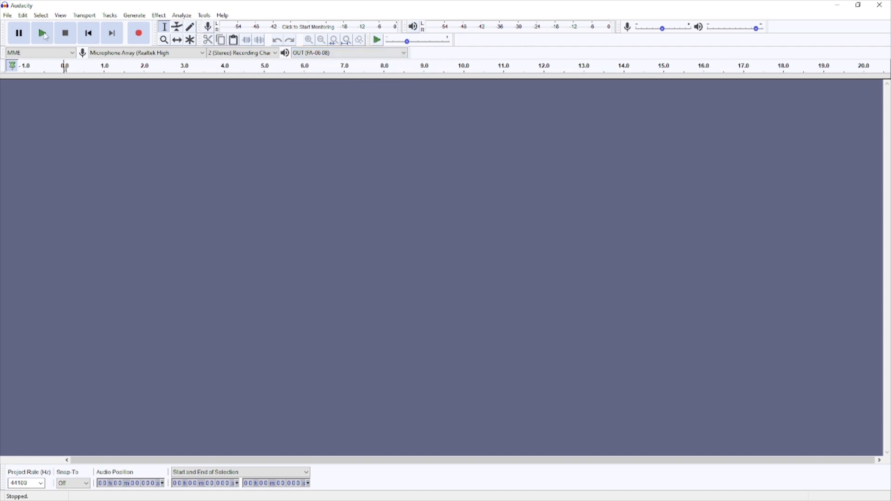
left_click(19, 34)
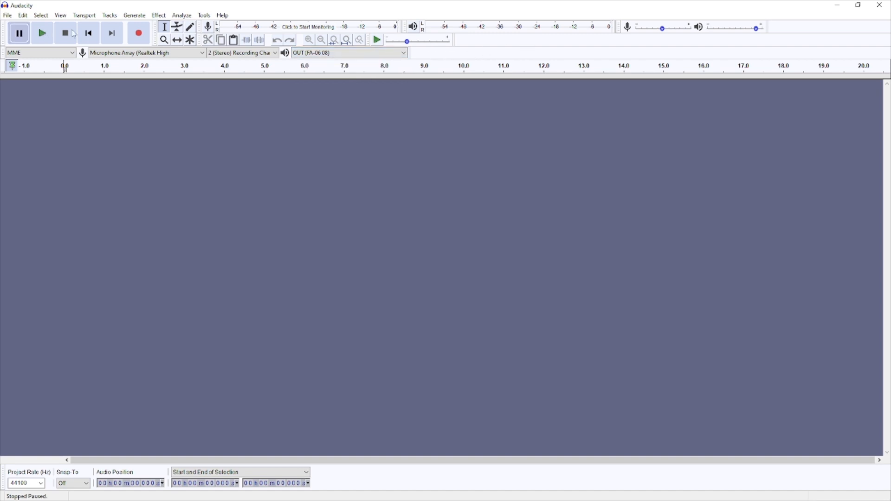
left_click(145, 36)
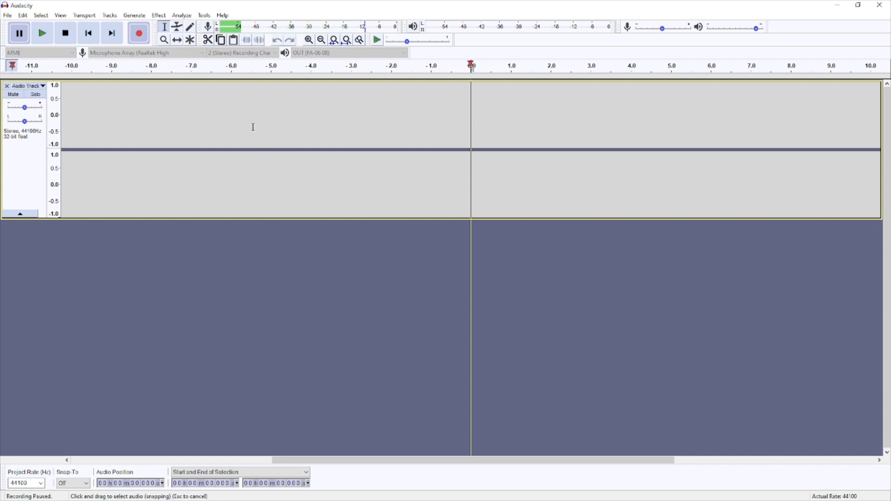
left_click(26, 38)
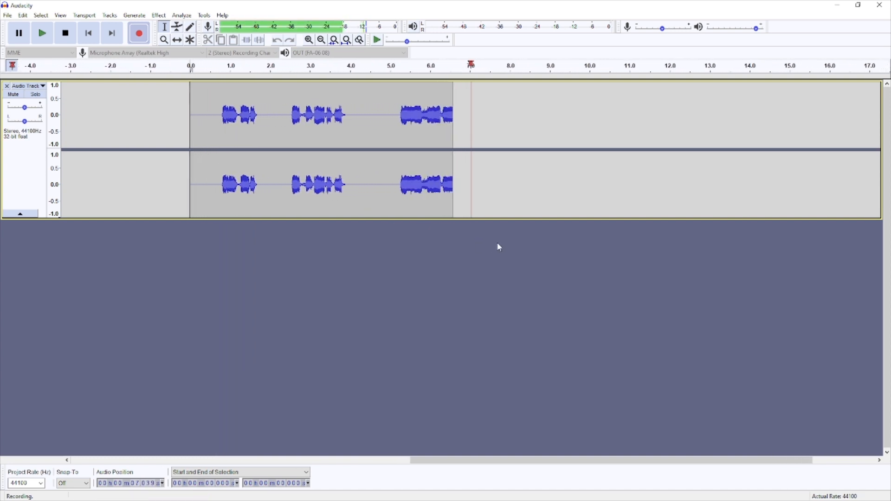
left_click(69, 34)
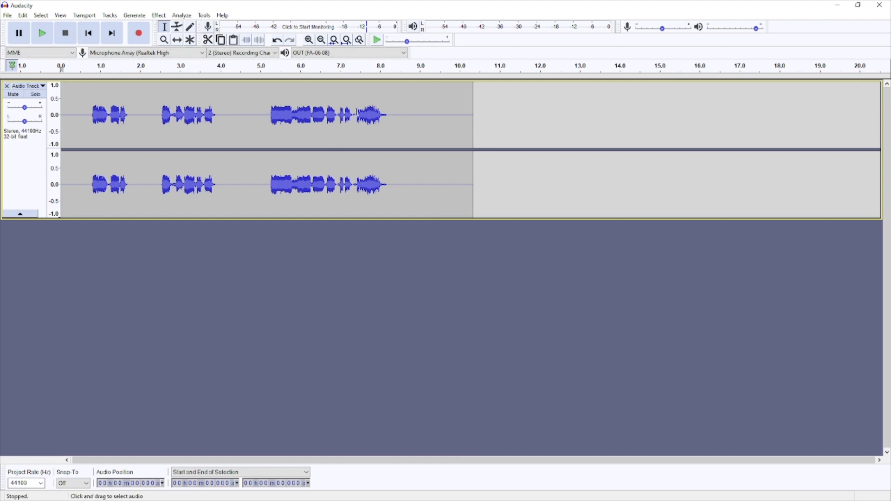
left_click(74, 69)
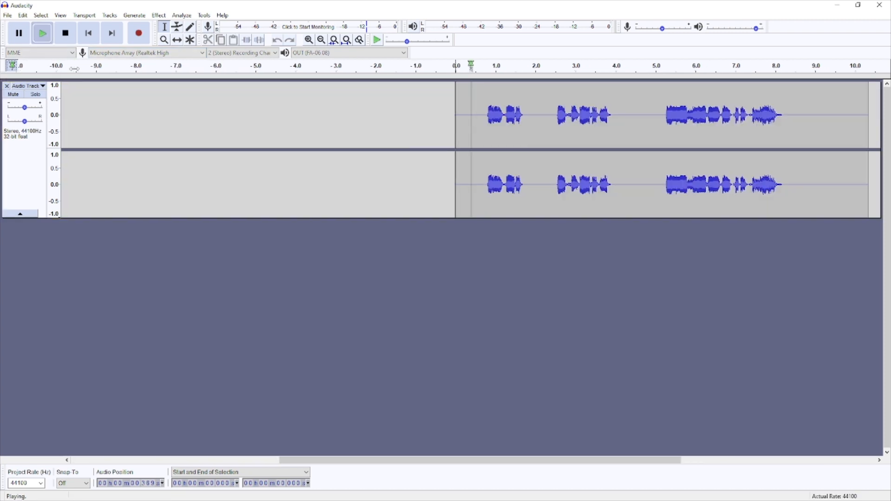
key("space")
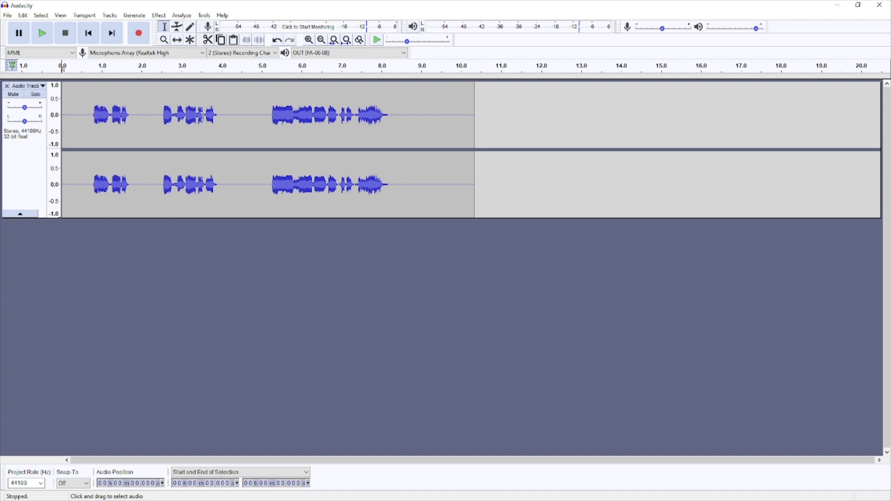
Amplify the whole recording by 10.084 dB to a 0.0 dB peak without clipping, previewing the effect and playing back part of the result
key("ctrl+a")
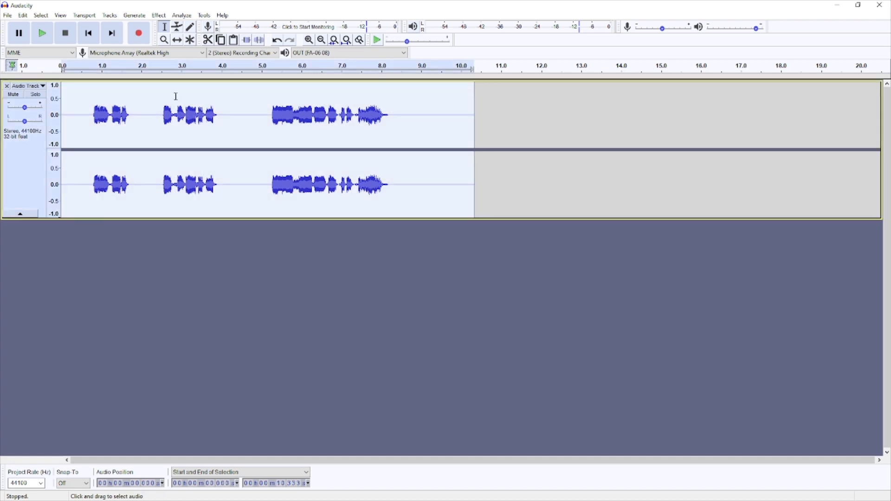
left_click(159, 16)
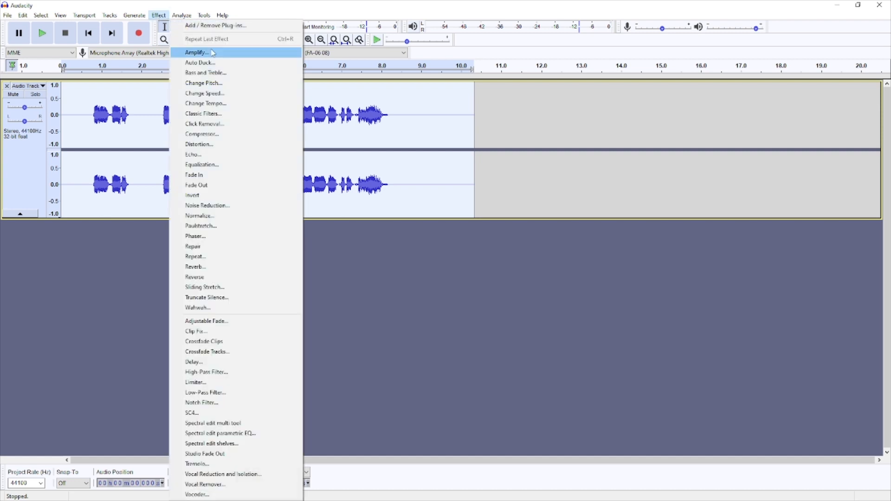
left_click(196, 52)
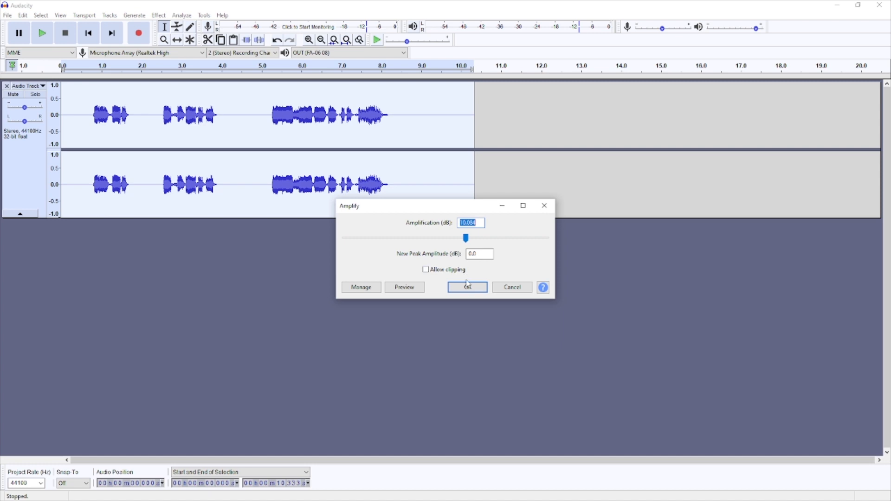
left_click(411, 287)
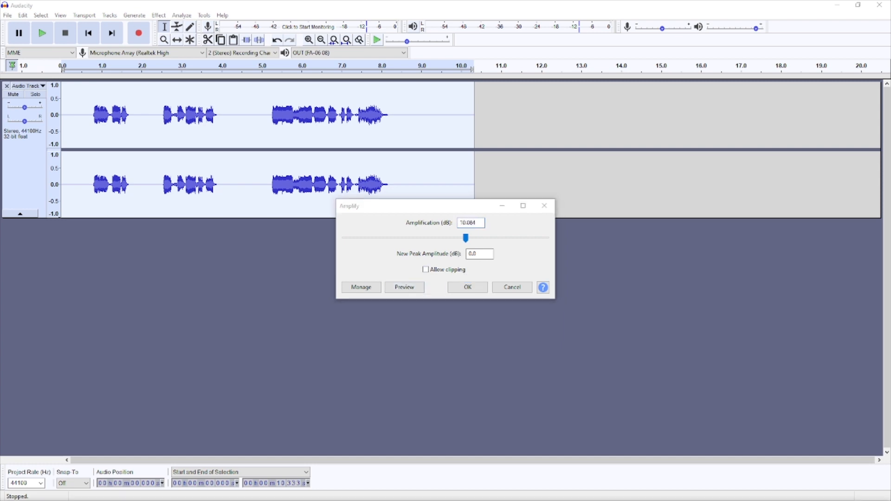
left_click(419, 290)
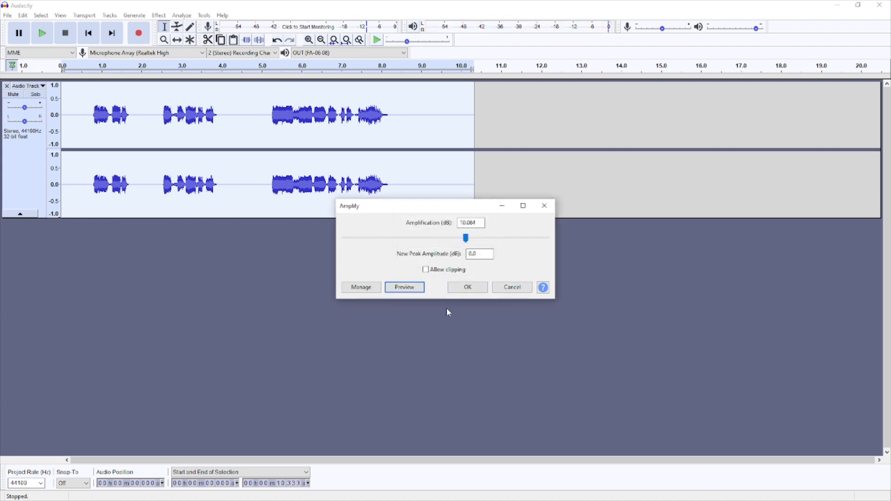
left_click(468, 288)
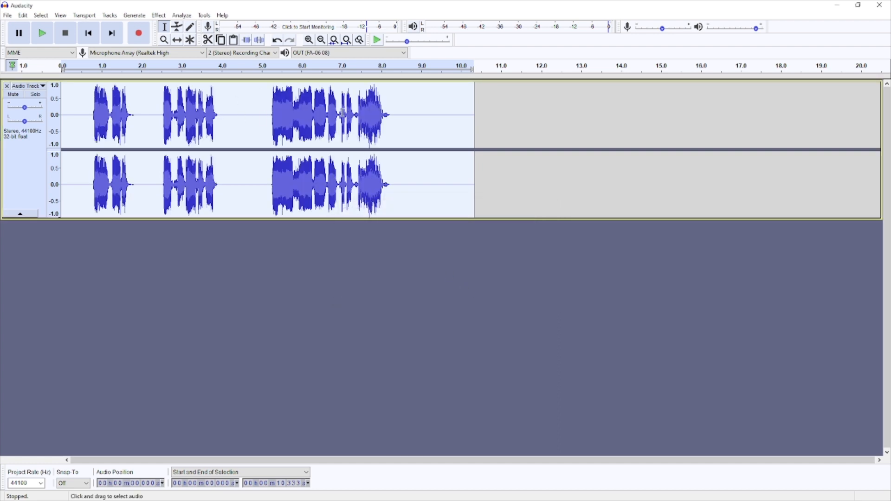
left_click(209, 71)
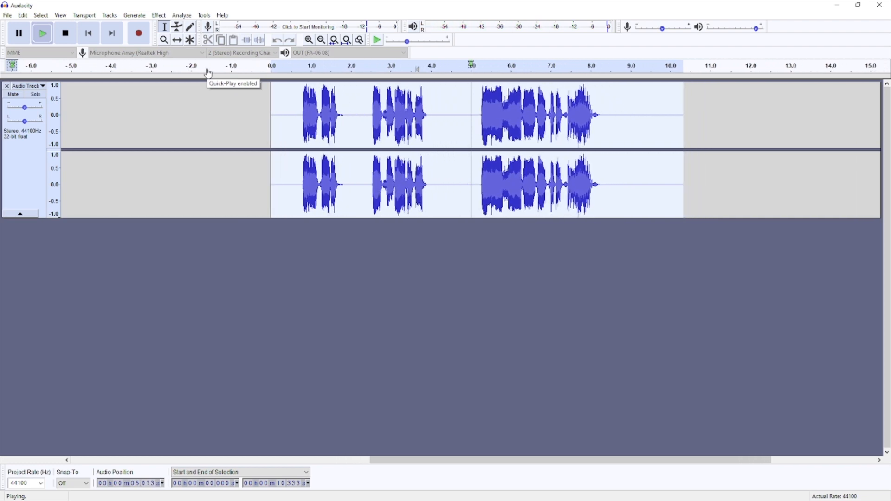
left_click(65, 37)
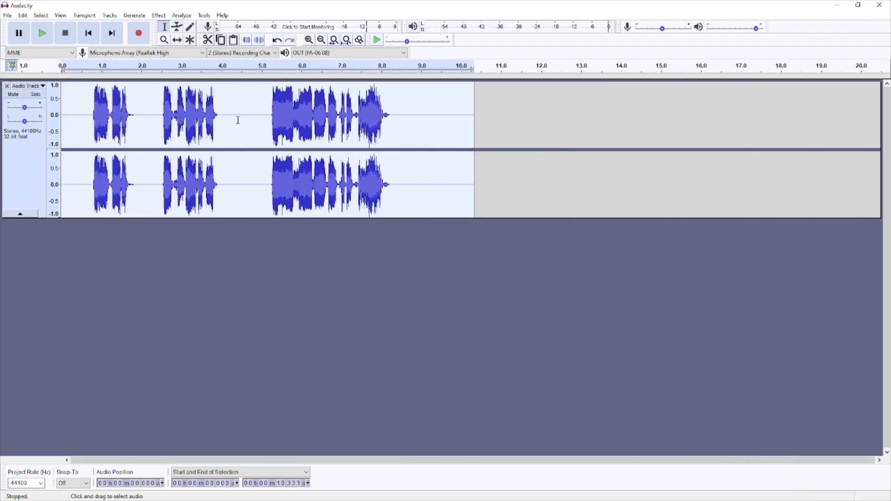
Capture a noise profile for Noise Reduction from the silent gap between about 4.16 and 4.93 seconds
left_click_drag(229, 122, 253, 132)
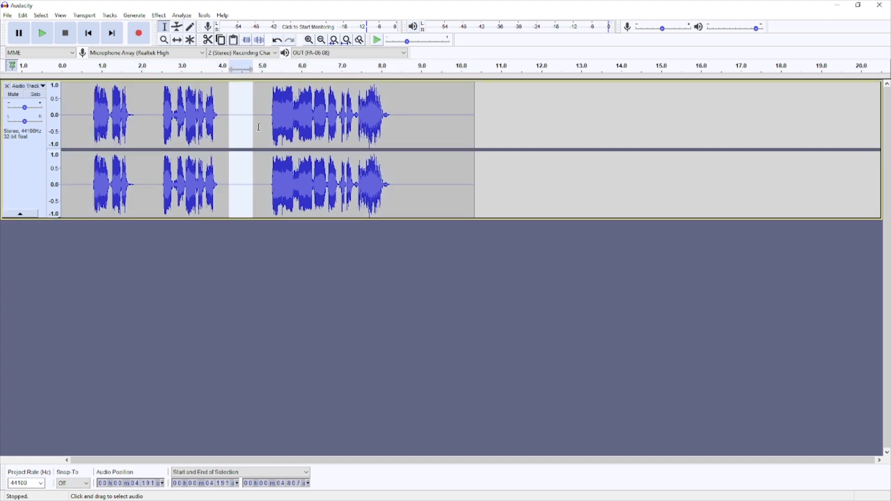
left_click(232, 124)
left_click_drag(227, 124, 262, 133)
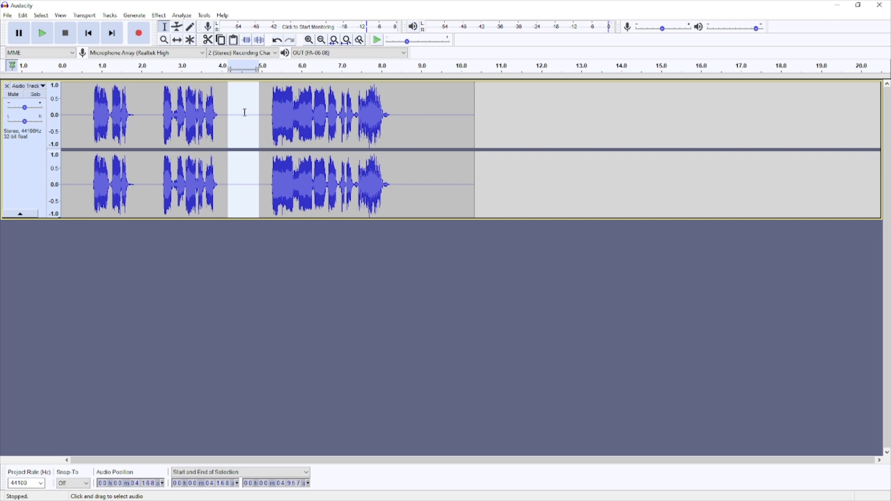
left_click(245, 112)
left_click_drag(227, 123, 258, 134)
left_click(163, 17)
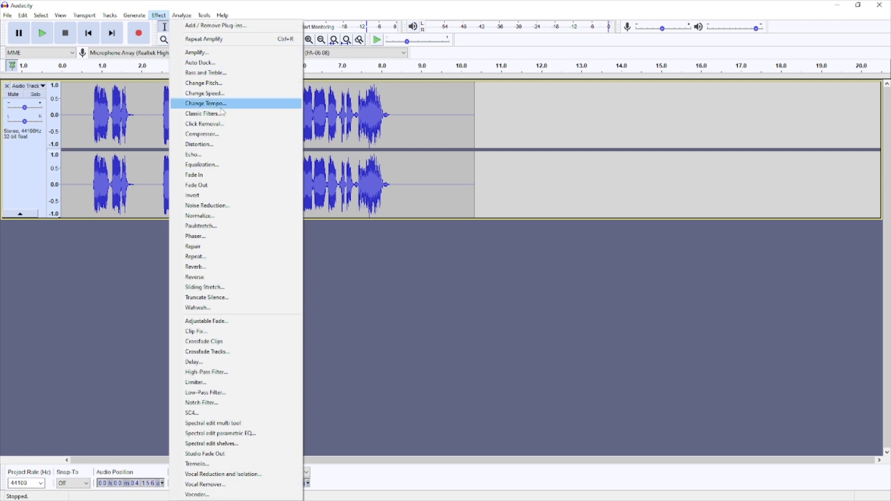
left_click(221, 207)
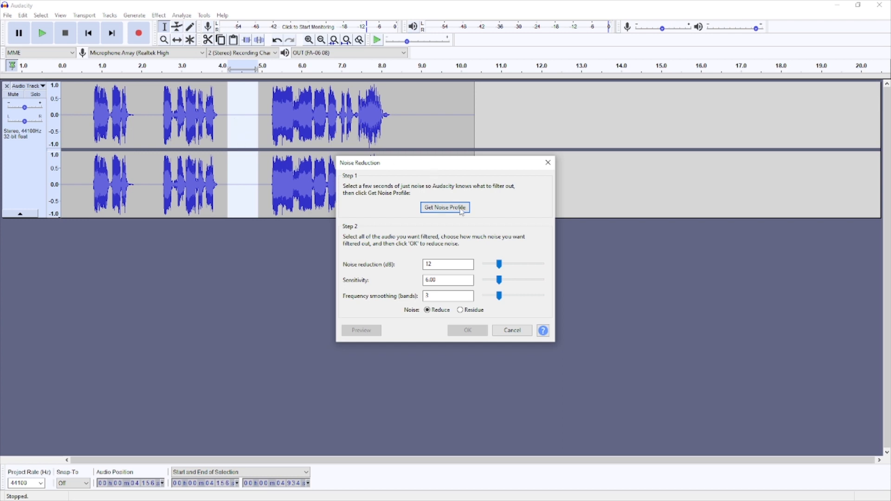
left_click(444, 207)
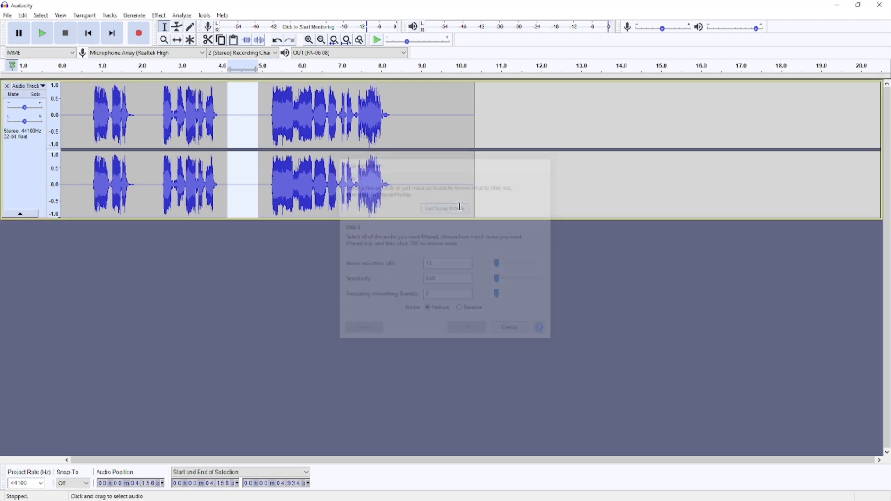
Apply Noise Reduction to the whole recording with 12 dB reduction, sensitivity 6.00 and frequency smoothing 3, and play back the result
left_click(232, 132)
key("ctrl+a")
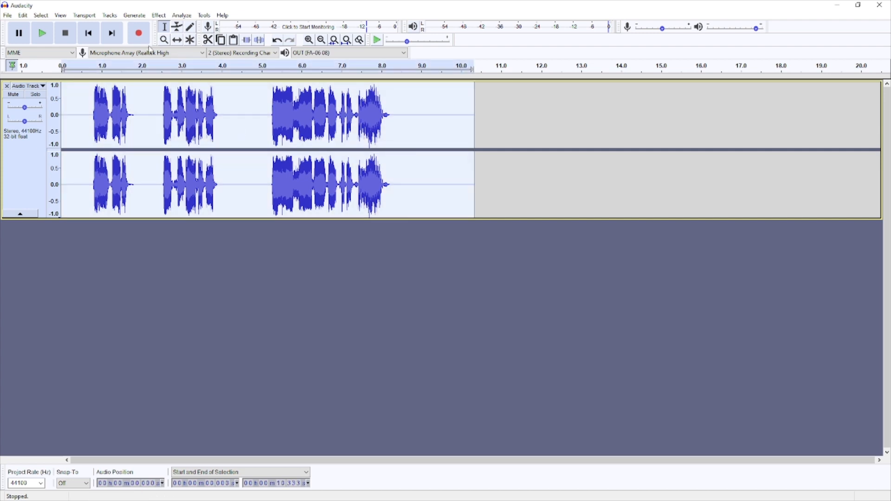
left_click(134, 16)
mouse_move(159, 16)
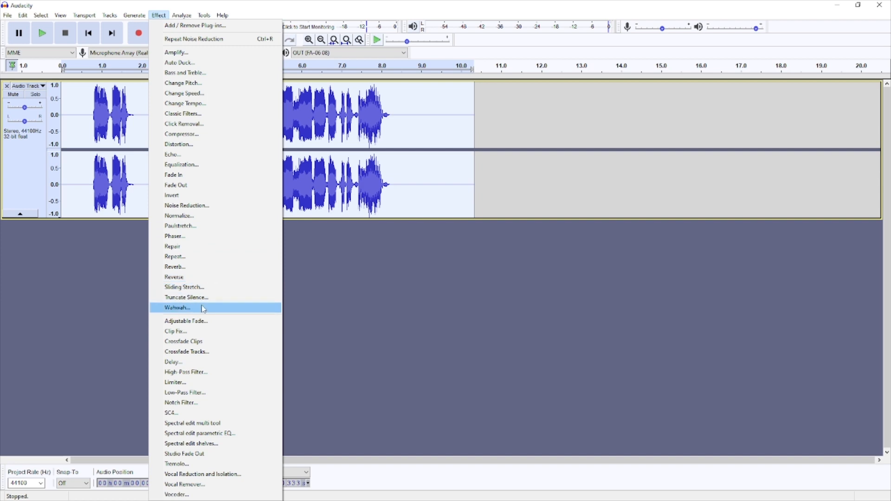
left_click(200, 206)
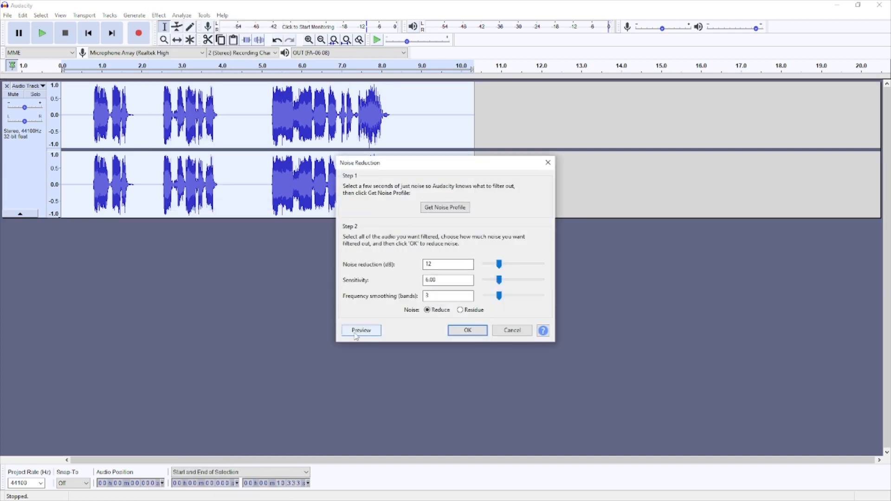
left_click(468, 331)
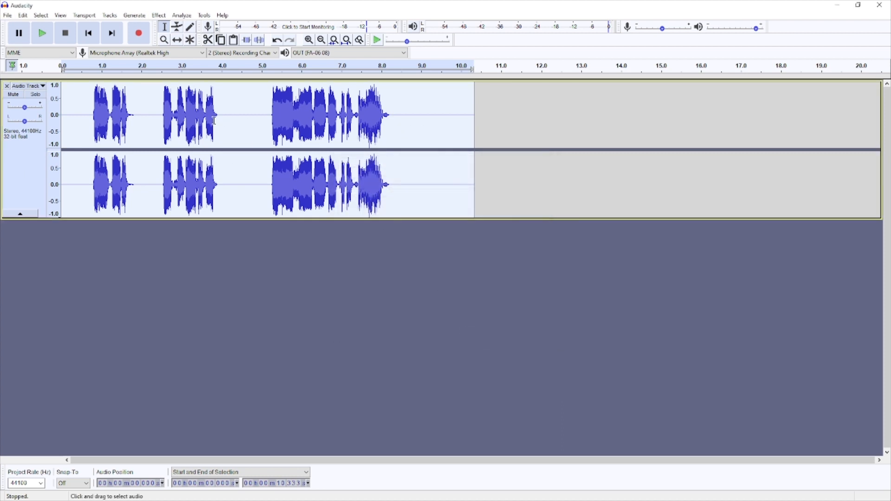
left_click(86, 66)
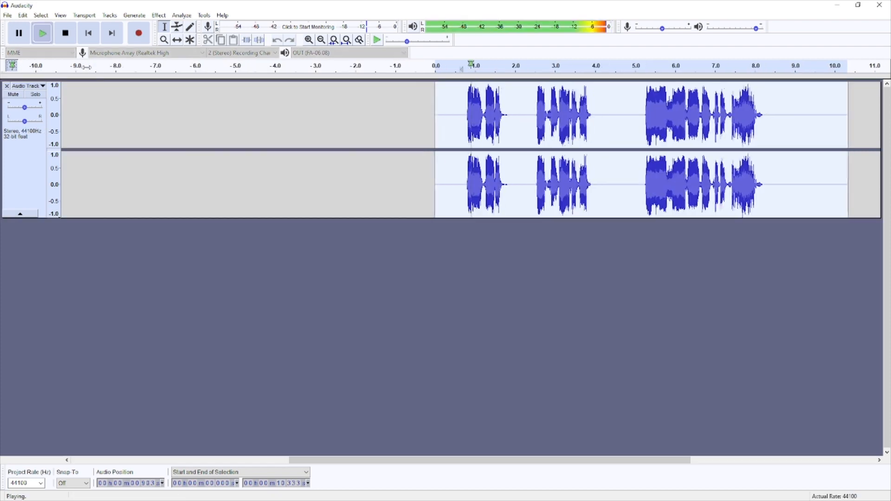
left_click(65, 33)
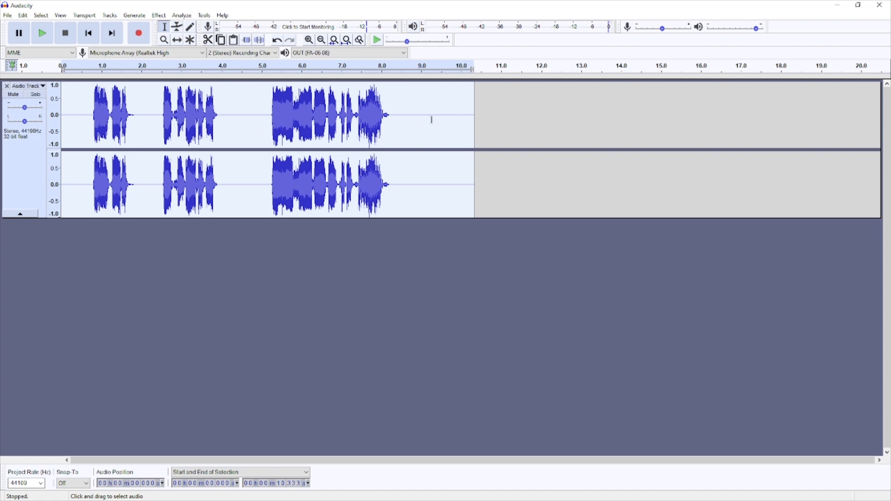
Try the Compressor on the whole recording with a -16 dB threshold and a 4:1 ratio, listening to a preview
left_click(221, 102)
key("ctrl+a")
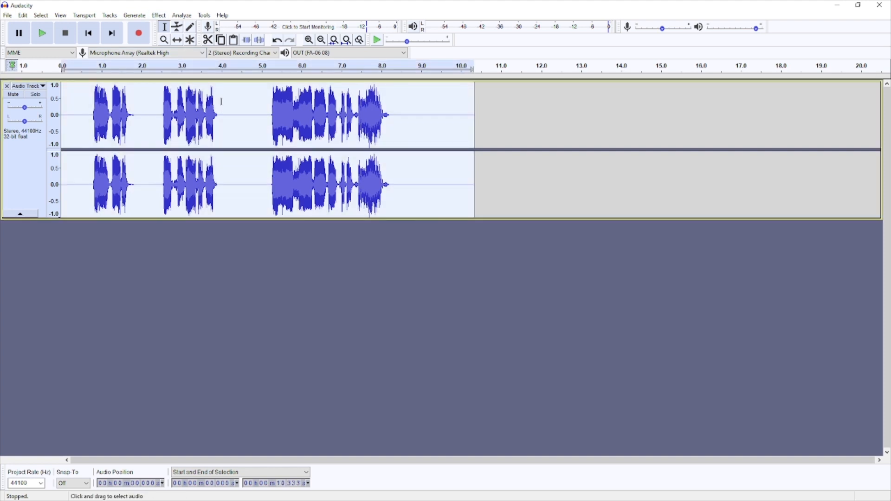
left_click(158, 16)
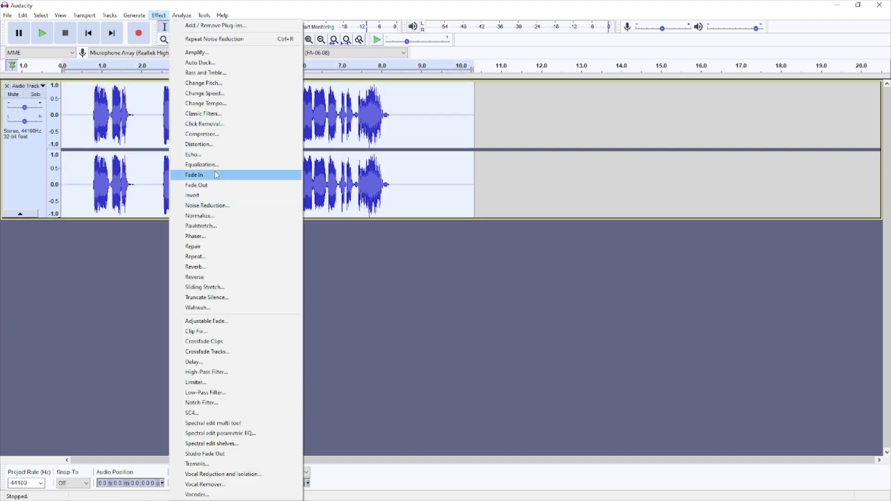
left_click(212, 134)
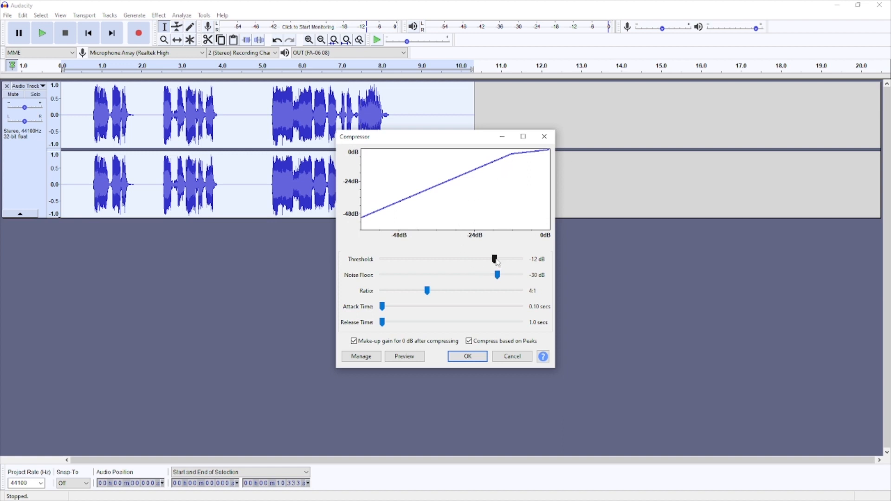
mouse_move(496, 263)
left_mouse_down()
mouse_move(464, 262)
mouse_move(495, 263)
mouse_move(470, 263)
mouse_move(485, 263)
left_mouse_up()
left_click(411, 360)
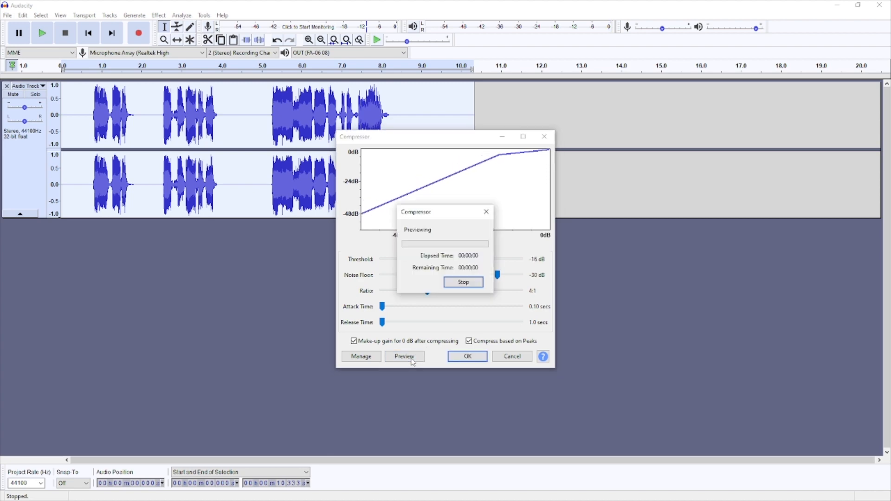
left_click(466, 284)
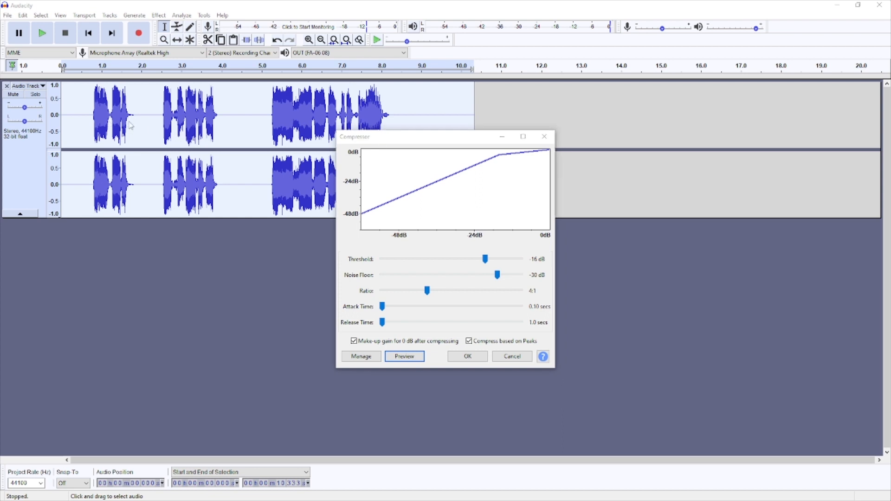
left_click(520, 356)
left_click(290, 157)
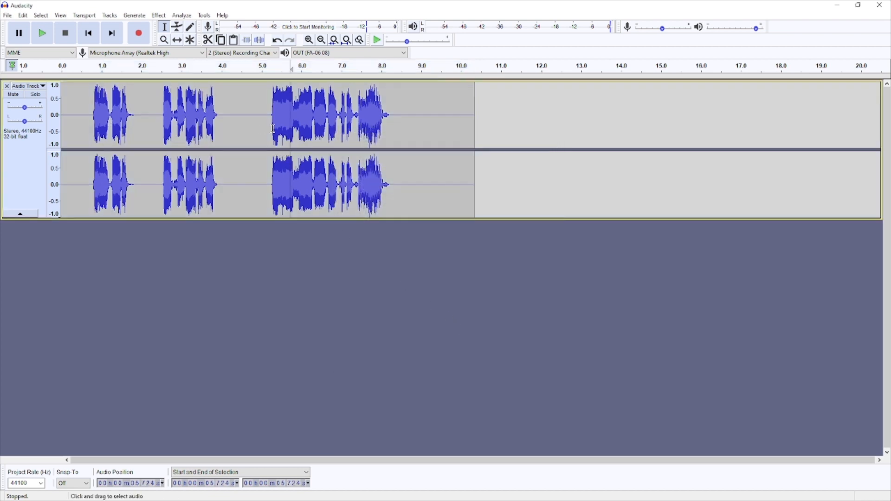
left_click_drag(319, 131, 355, 134)
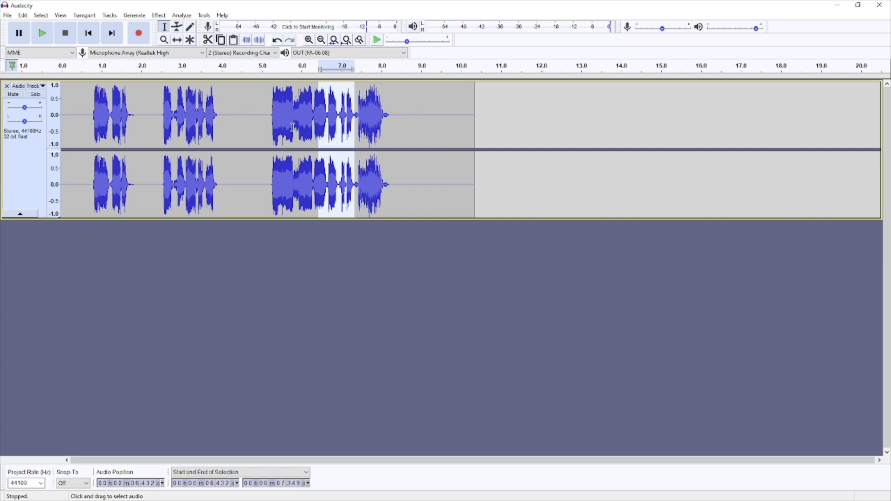
left_click(50, 129)
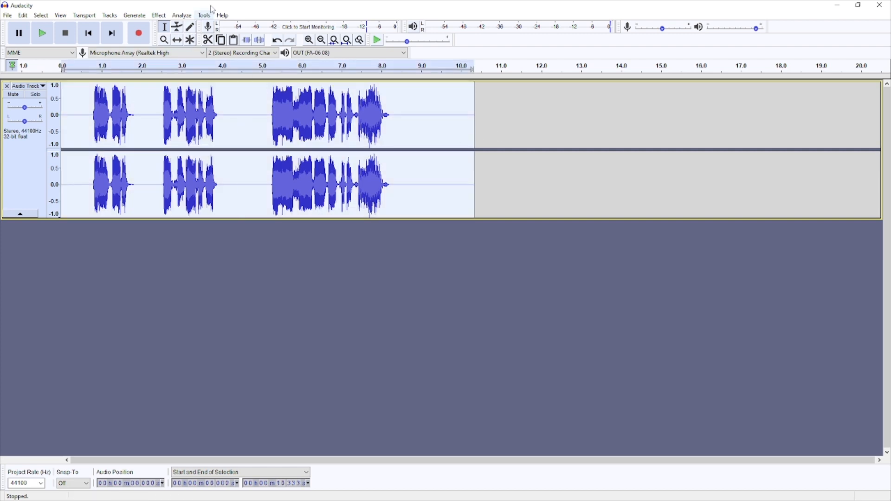
left_click(504, 119)
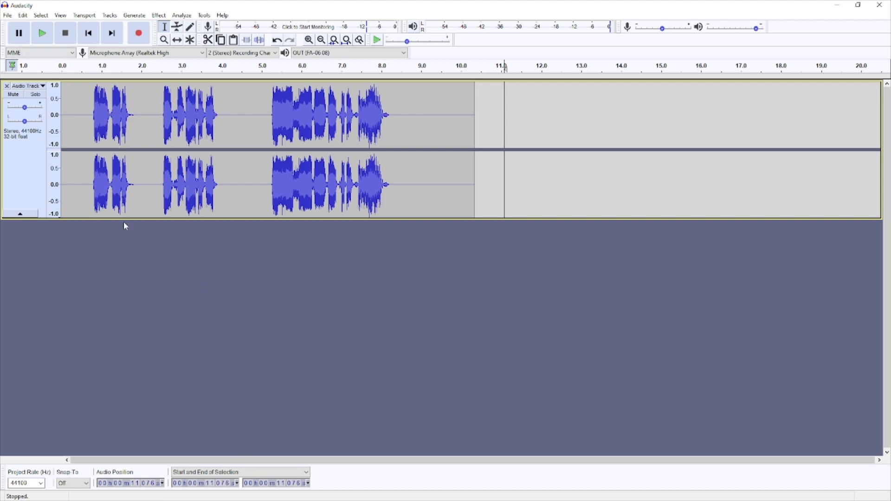
Reduce the audio track's height and play back part of the recording
left_click_drag(120, 218, 117, 196)
left_click(217, 68)
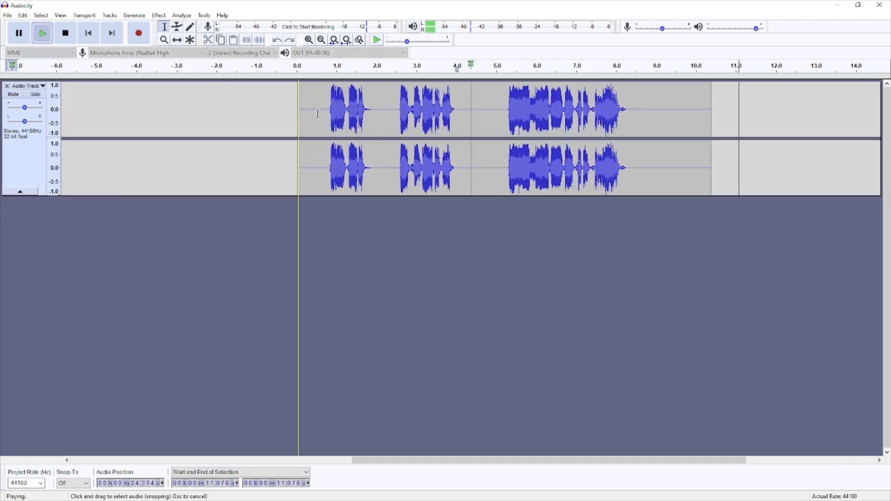
left_click(65, 33)
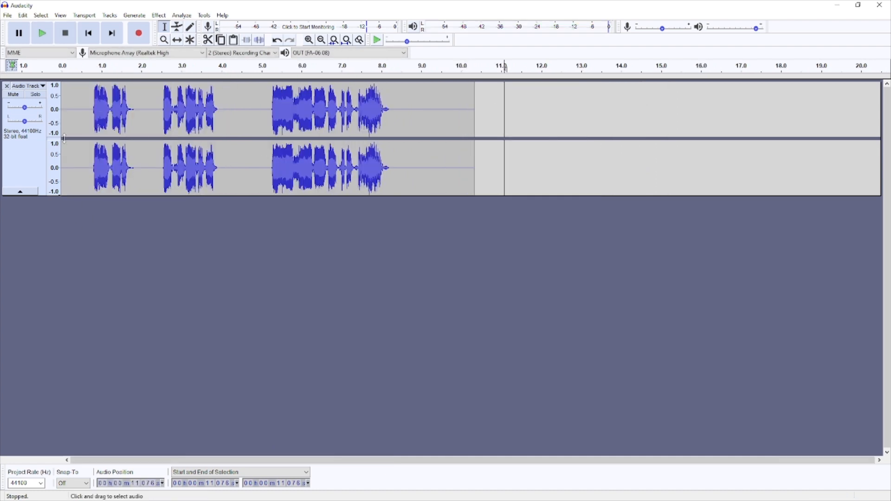
Add a new empty stereo track below the recording
left_click(110, 15)
mouse_move(167, 28)
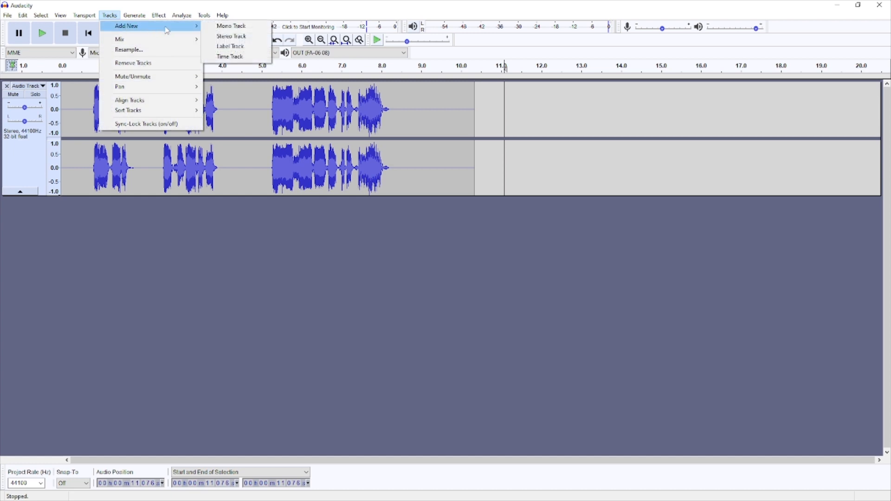
left_click(227, 34)
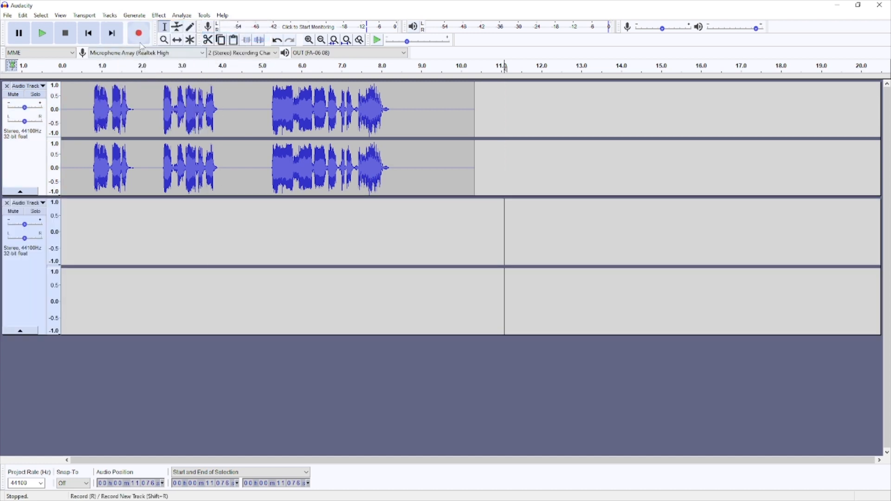
Record a second take of about 10.3 seconds onto the new track from the start, trying mute on the upper track and solo on the lower
left_click(88, 33)
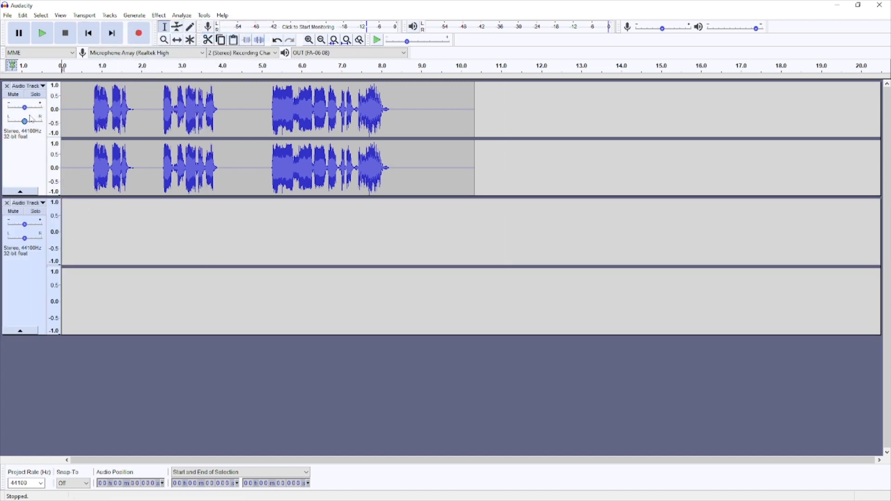
left_click(18, 97)
left_click(18, 97)
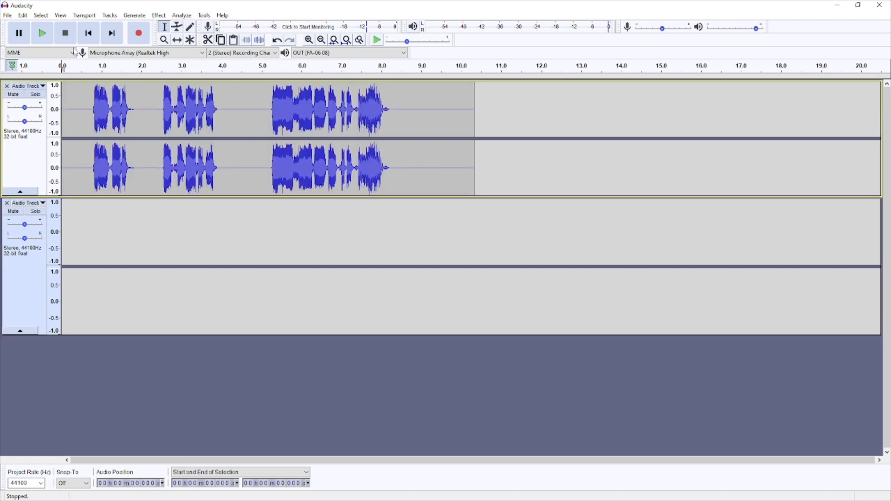
key("r")
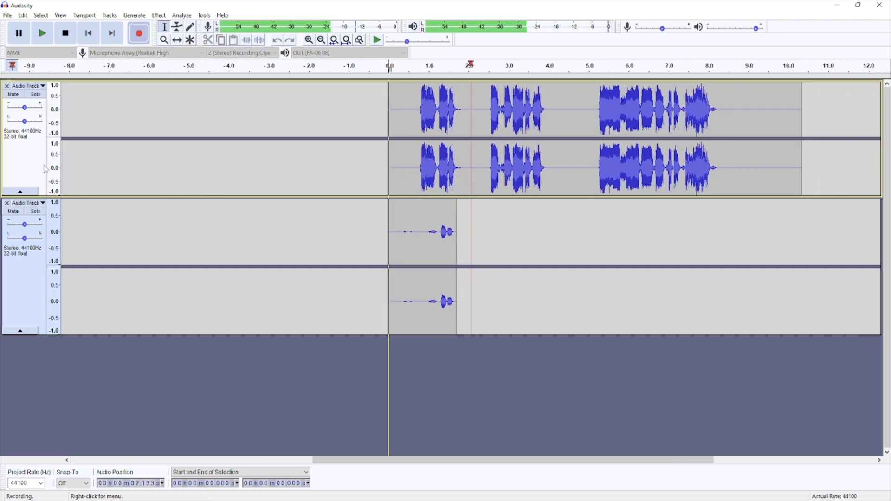
left_click(35, 212)
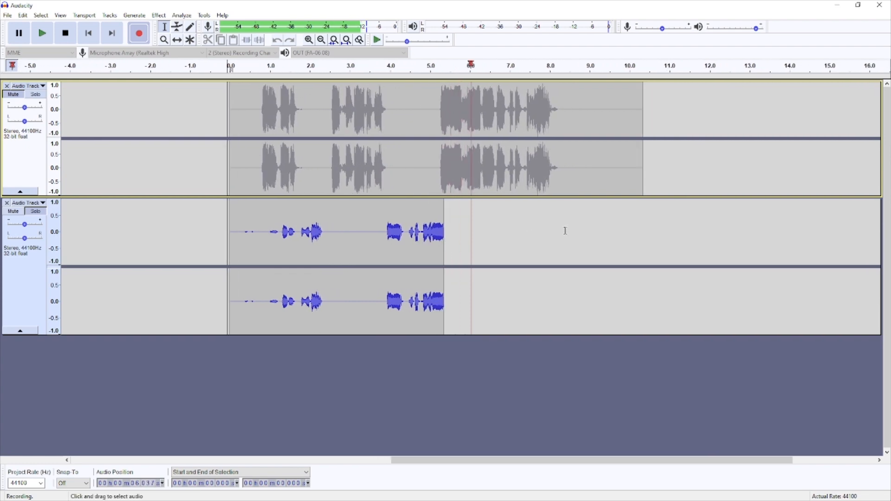
left_click(16, 95)
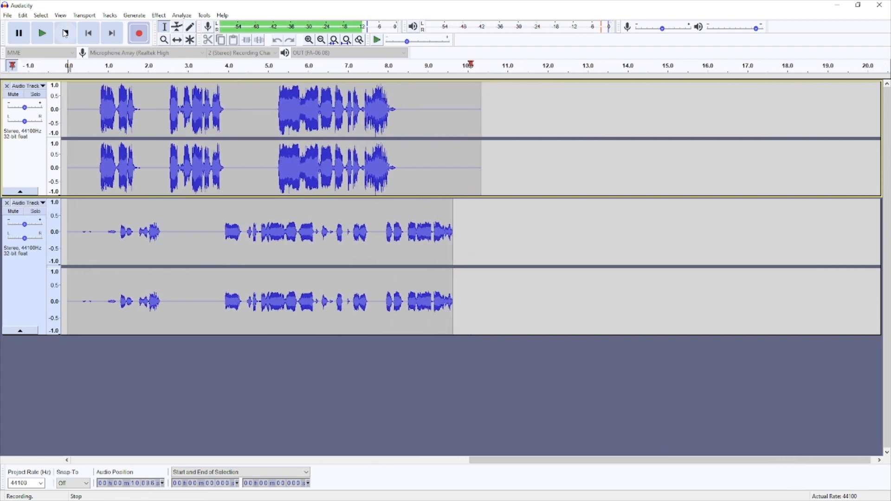
left_click(66, 34)
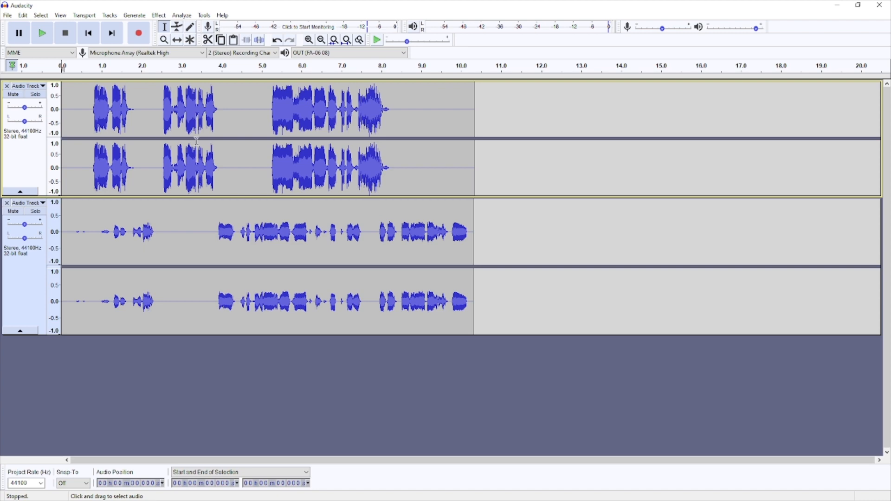
Select the whole clip of the upper and lower tracks in turn, ending with the upper one
double_click(127, 159)
double_click(135, 231)
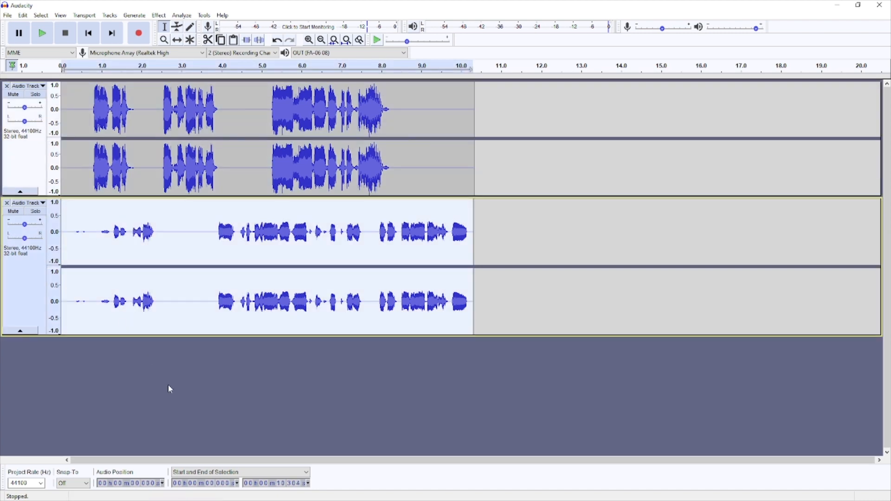
left_click(168, 384)
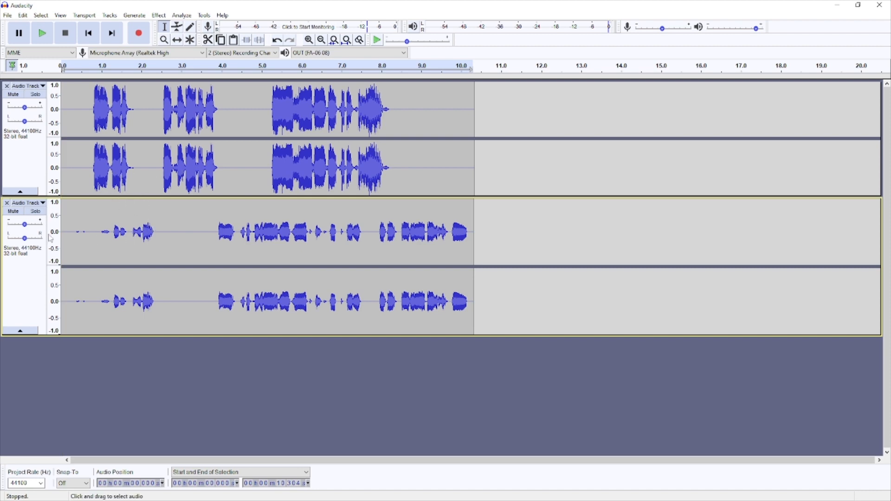
double_click(174, 160)
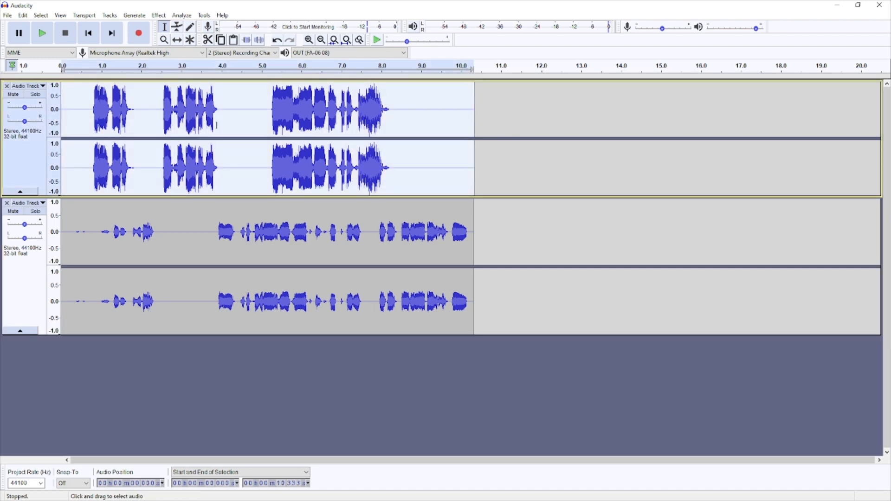
Apply Reverb with about 31% room size to the upper track's first phrase, from about 0.71 to 2.00 seconds, after a preview
left_click_drag(90, 111, 141, 111)
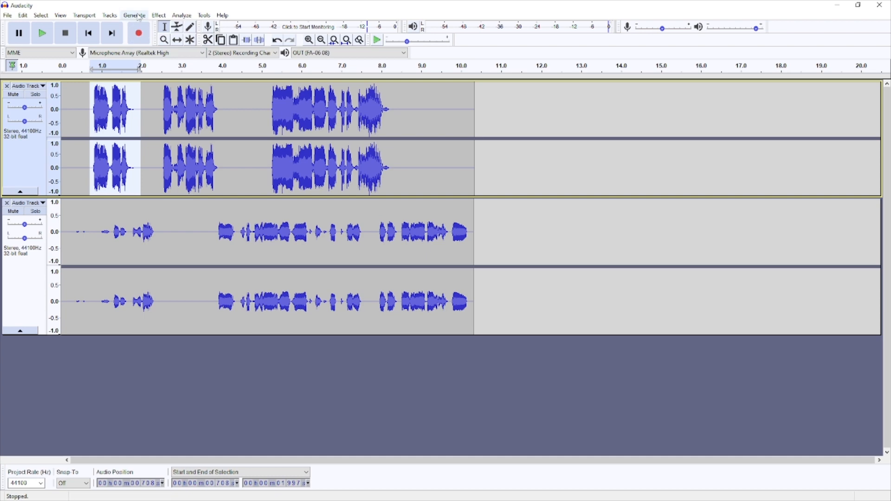
left_click(159, 15)
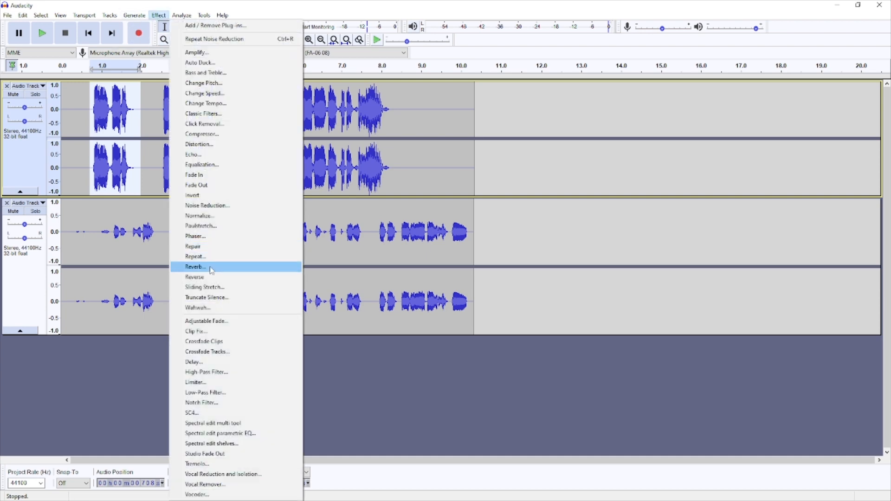
left_click(195, 267)
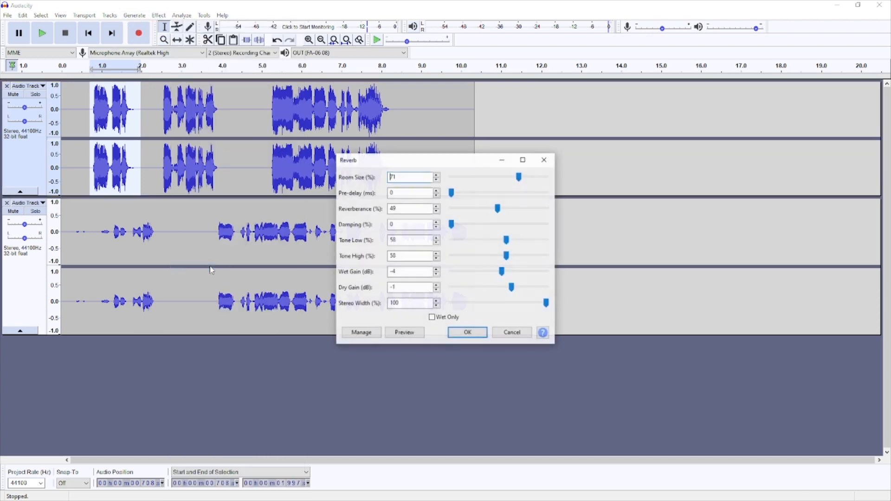
left_click(404, 333)
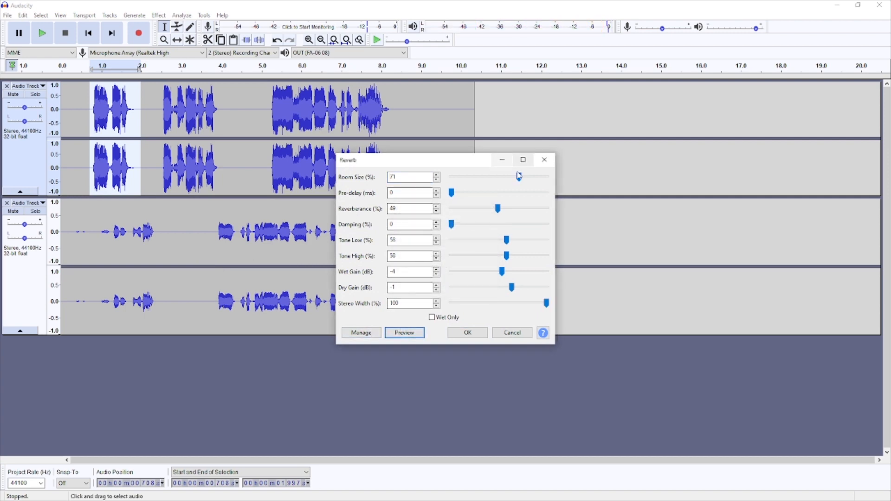
left_click_drag(521, 179, 516, 180)
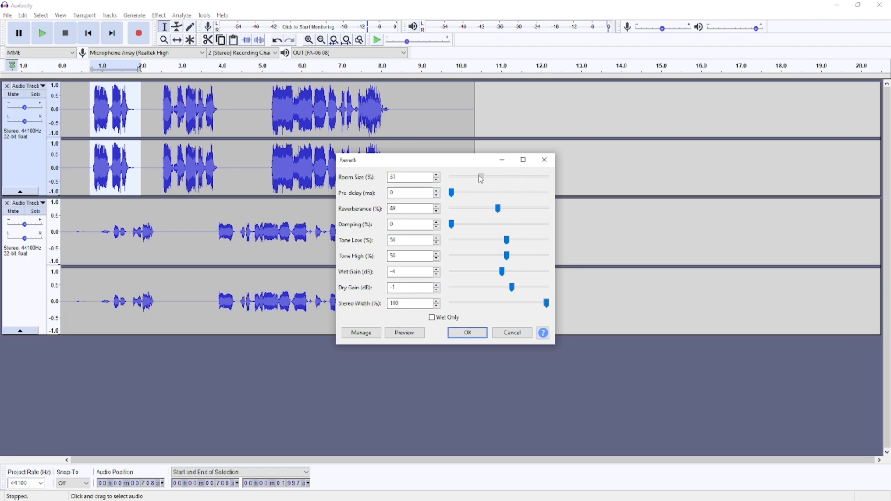
left_click(468, 332)
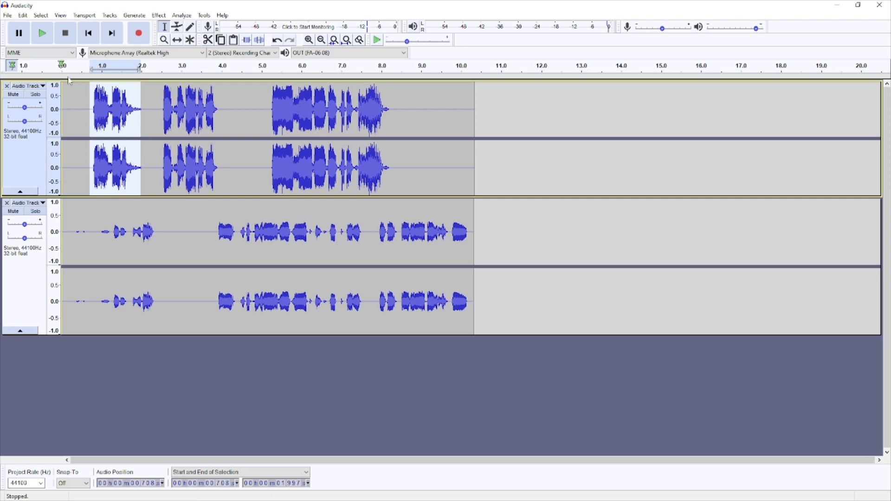
Play back the reverb result, soloing the upper track and muting the lower one
key("space")
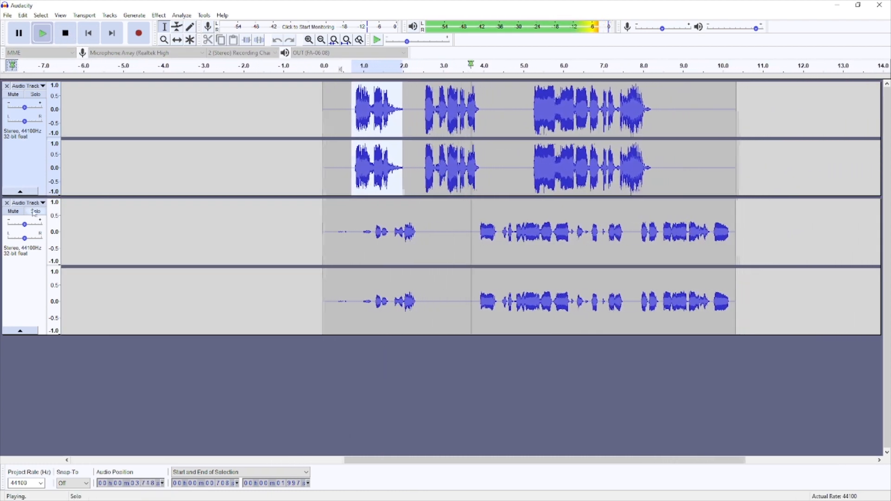
left_click(36, 94)
key("space")
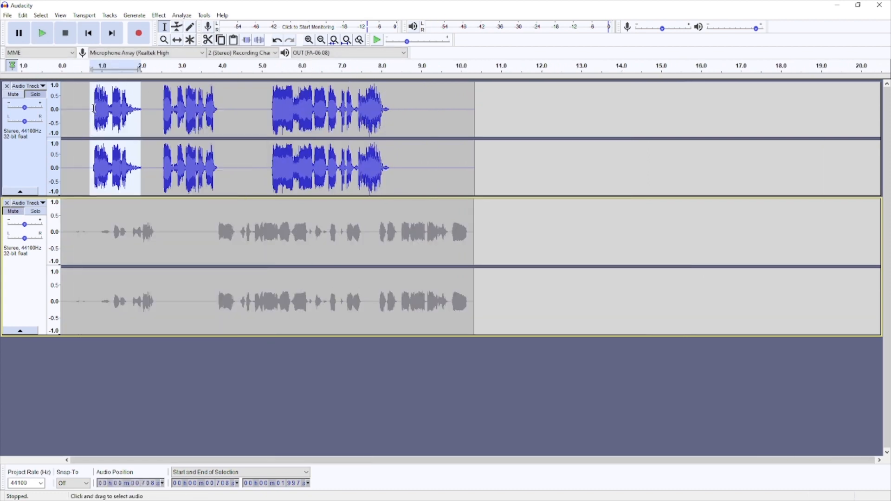
Undo the Reverb, the second take and its track, and the earlier noise reduction and amplification
left_click(22, 15)
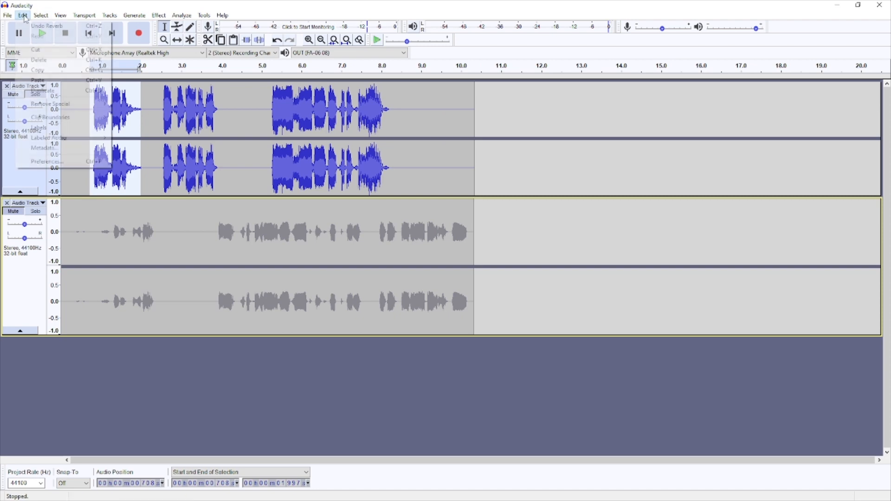
left_click(46, 26)
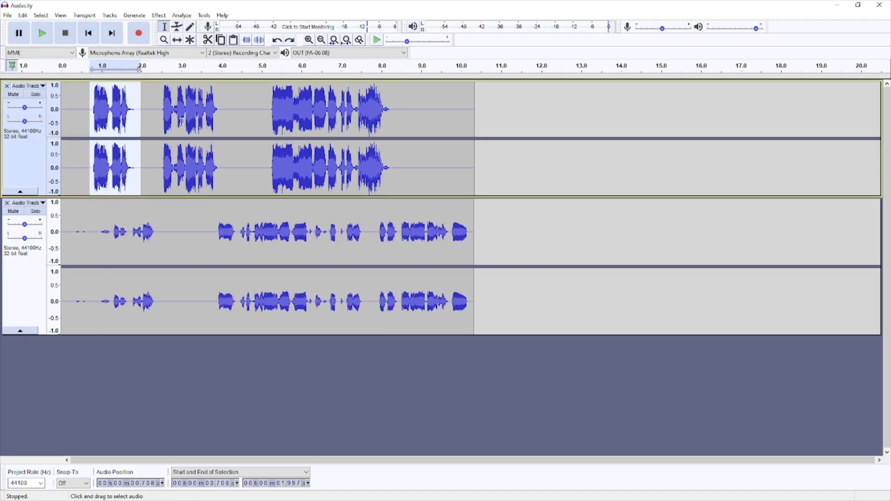
left_click(138, 114)
key("ctrl+z")
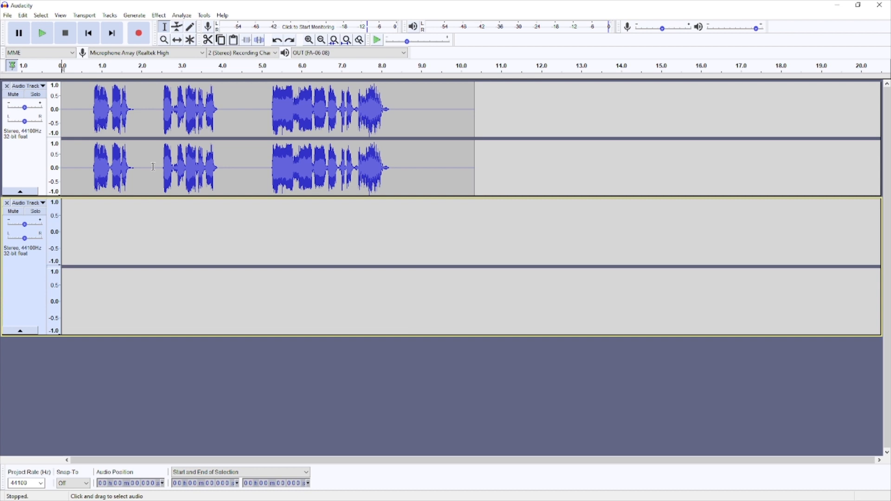
key("ctrl+z")
key("ctrl+z")
key("ctrl+z")
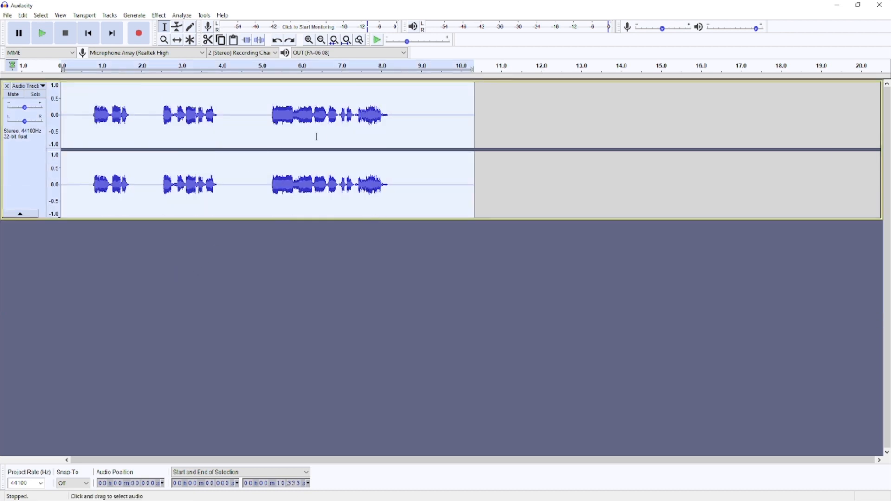
Reduce the height of the remaining audio track and select its whole clip
left_click(280, 122)
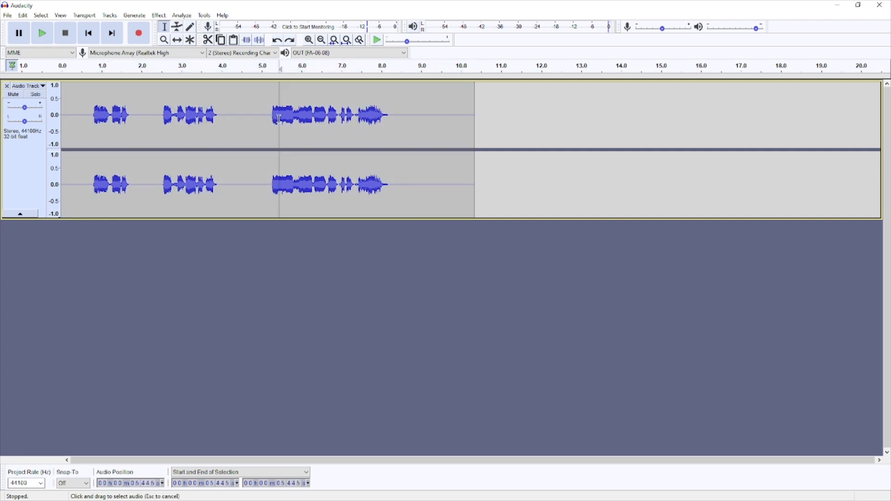
double_click(280, 119)
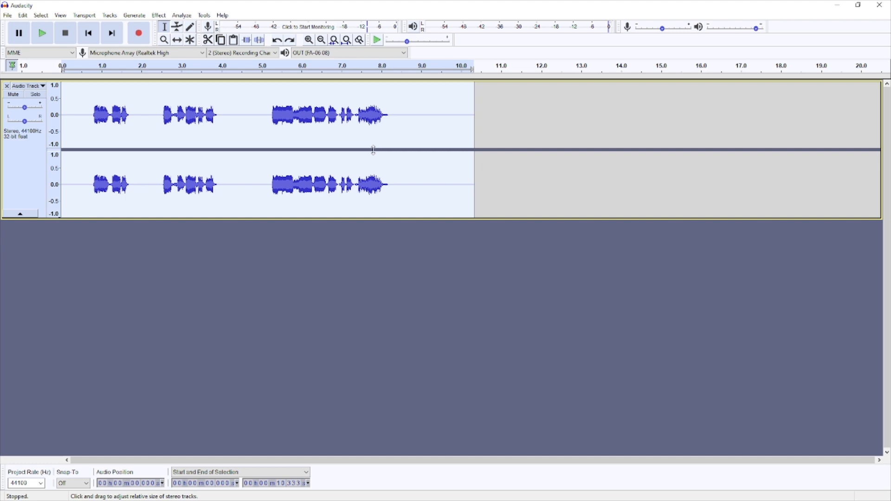
left_click(45, 222)
left_click_drag(45, 221, 44, 184)
double_click(139, 119)
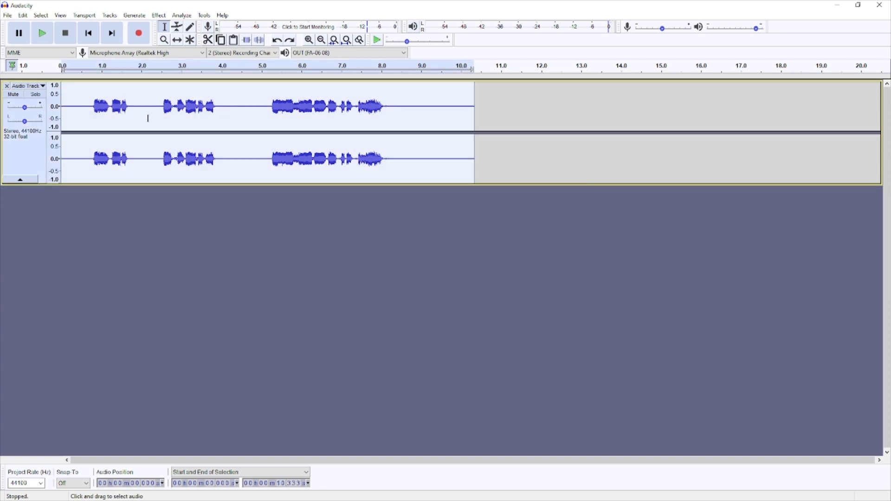
left_click(153, 121)
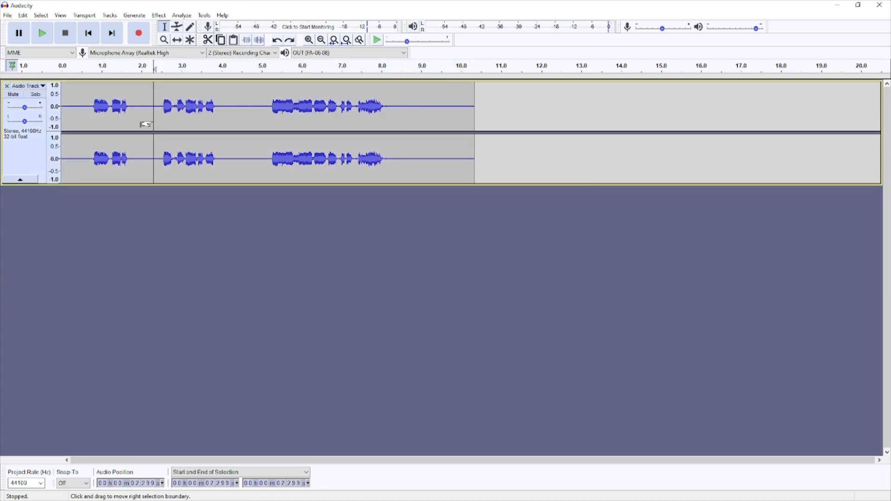
double_click(145, 124)
Add a new stereo track below the recording and undo the last paste
left_click(109, 15)
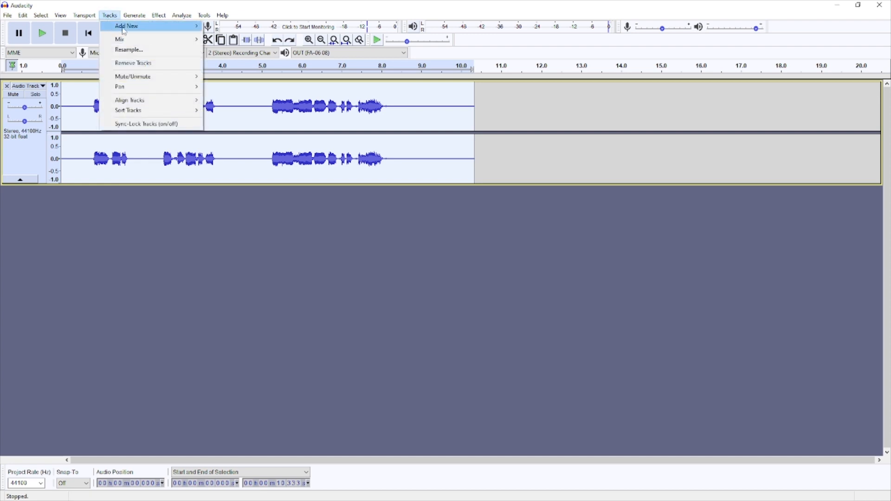
mouse_move(163, 29)
left_click(232, 36)
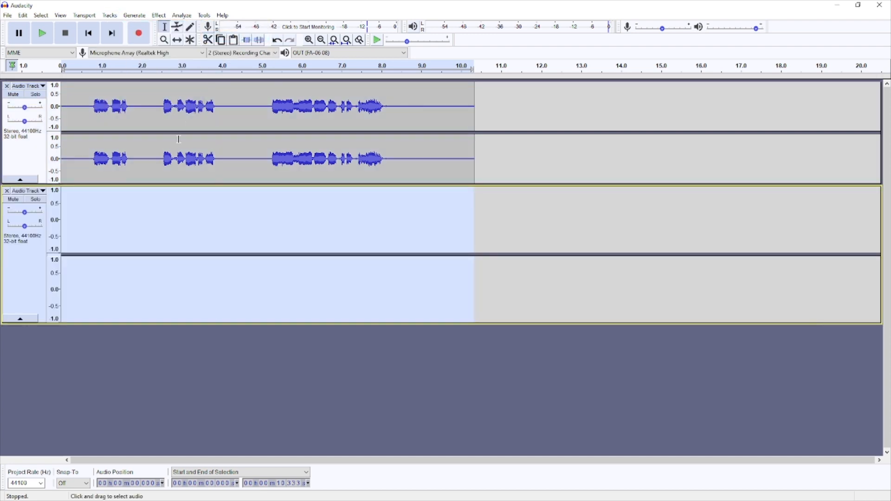
key("ctrl+z")
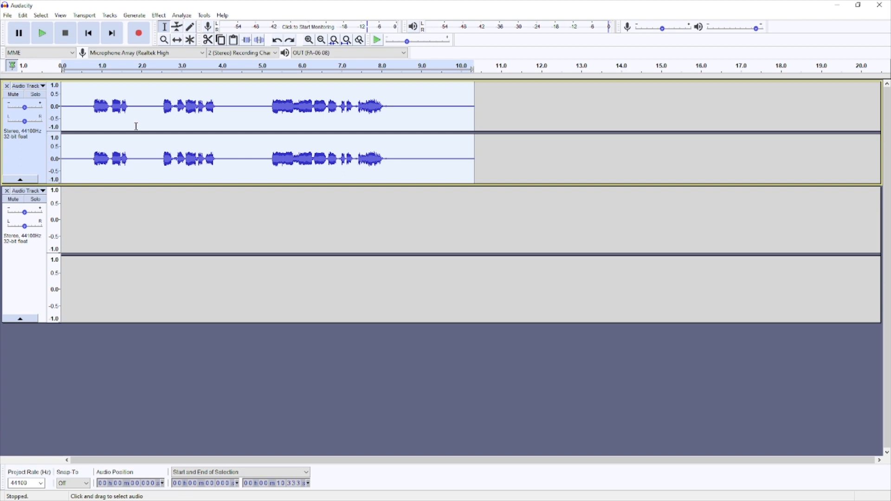
Copy the whole recording from the upper track and paste it at the start of the empty lower stereo track
left_click(26, 16)
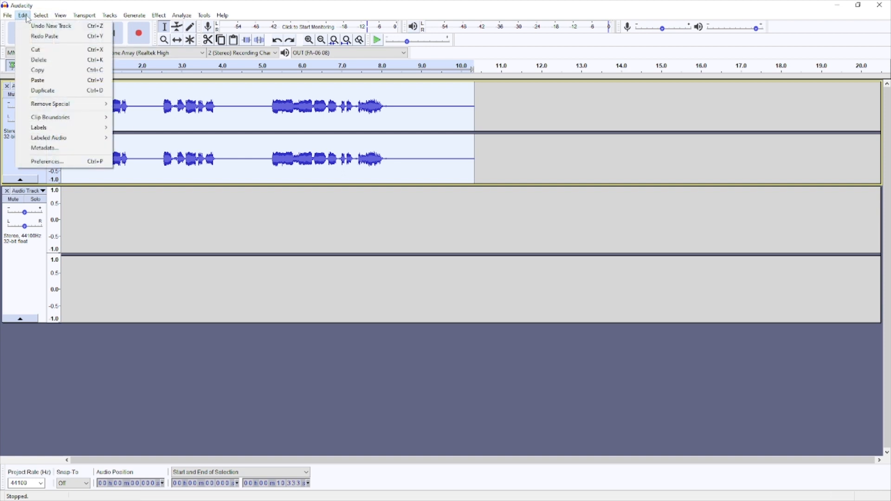
left_click(49, 71)
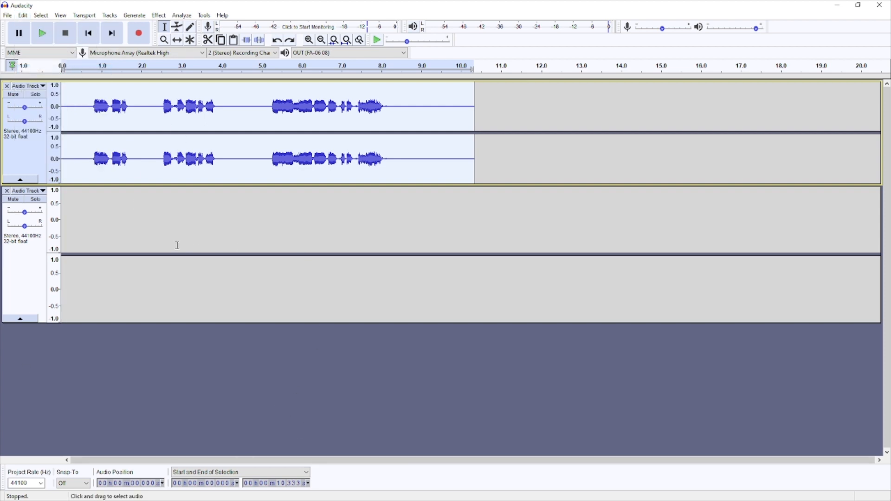
left_click(32, 273)
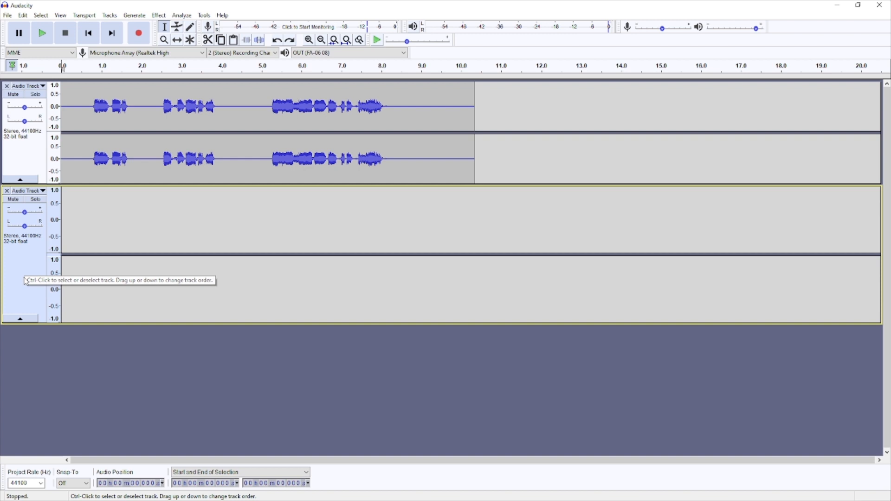
left_click(23, 15)
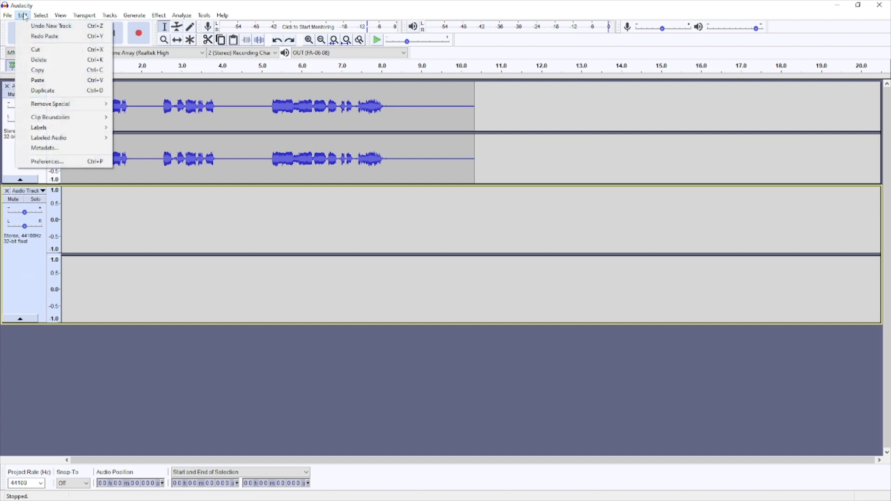
left_click(58, 81)
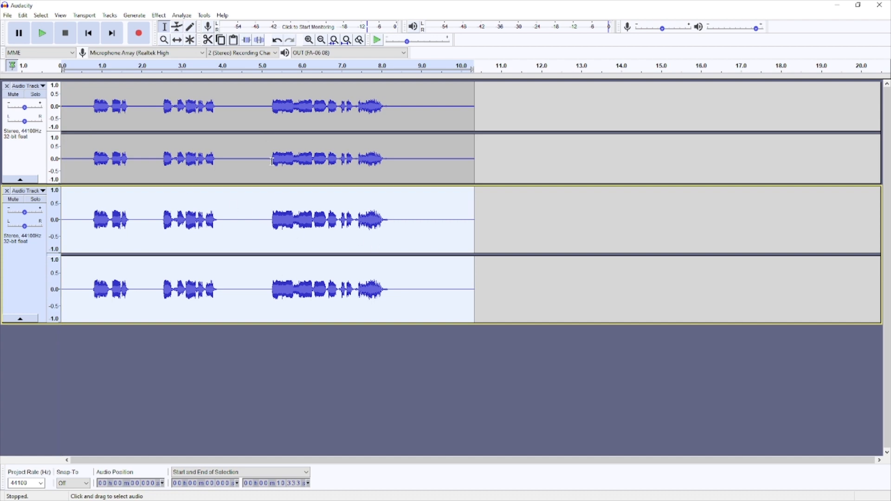
Isolate the lower track by muting the upper track, soloing the lower one, setting the upper gain to minimum and shrinking the upper track's height
left_click(13, 95)
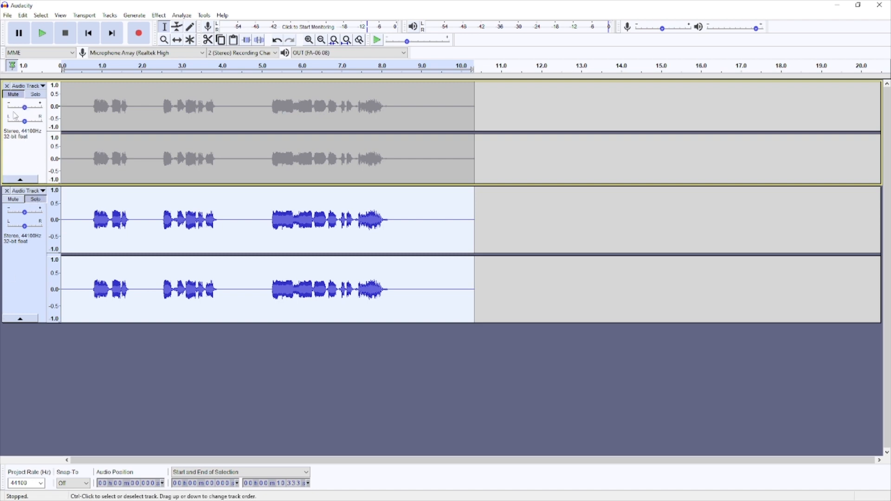
left_click_drag(25, 108, 4, 114)
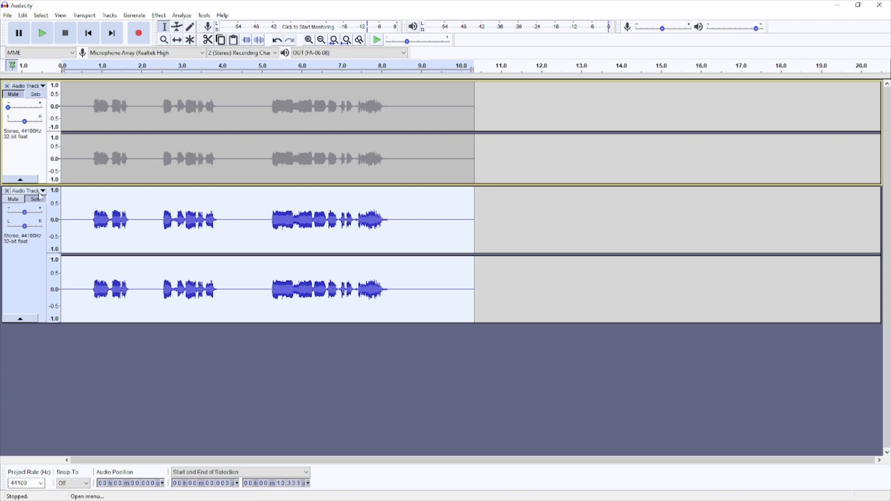
left_click_drag(42, 185, 37, 98)
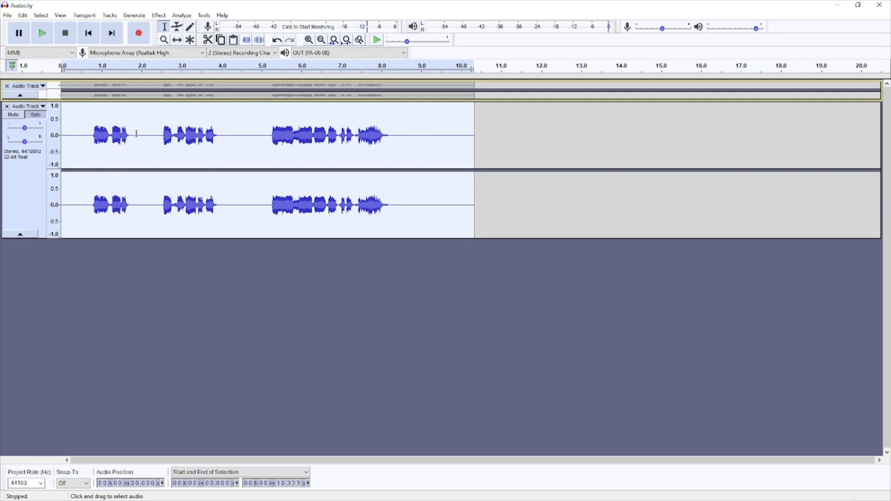
Reverse the lower track's audio from about 0.7 s to 9.7 s and play back the result
left_click(88, 149)
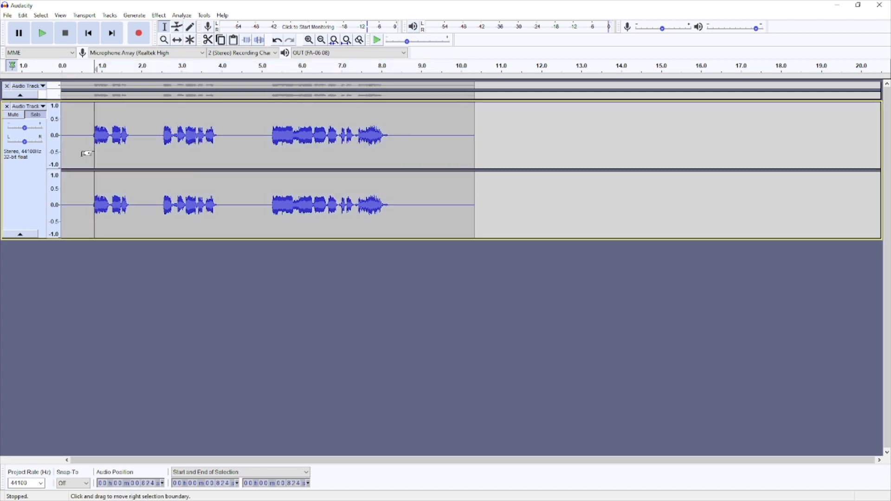
left_click_drag(87, 150, 392, 162)
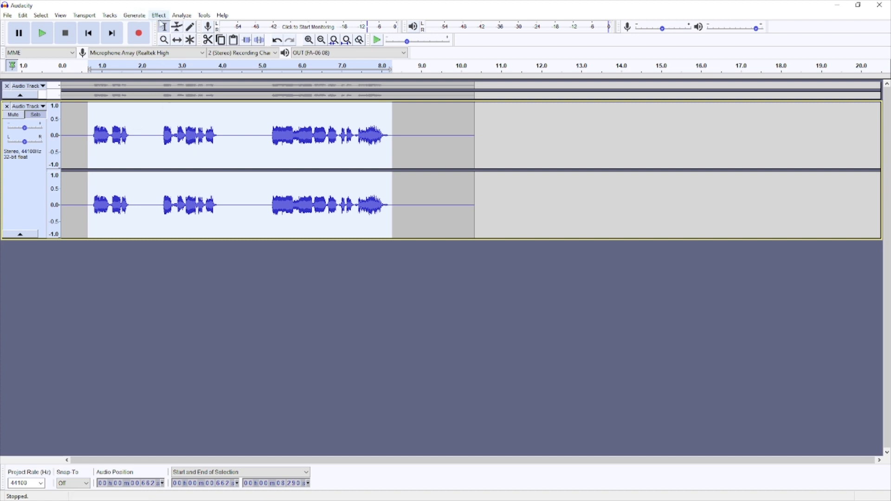
double_click(134, 135)
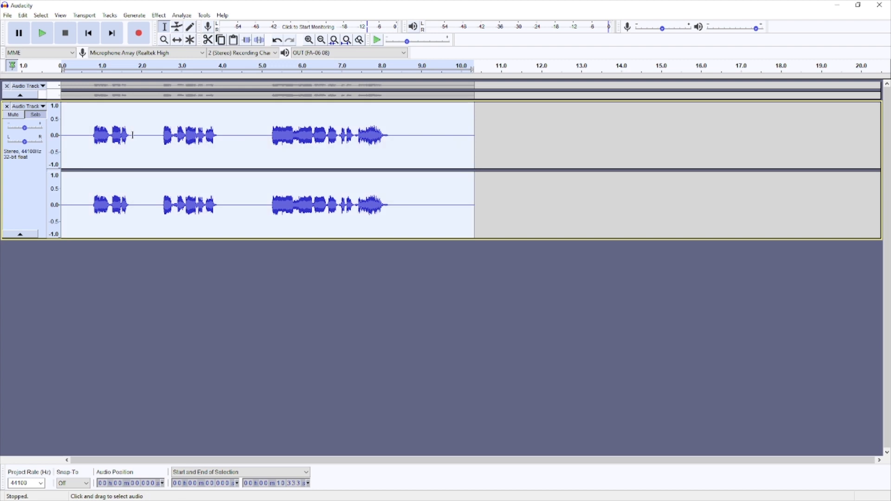
left_click(88, 144)
left_click_drag(90, 145, 449, 157)
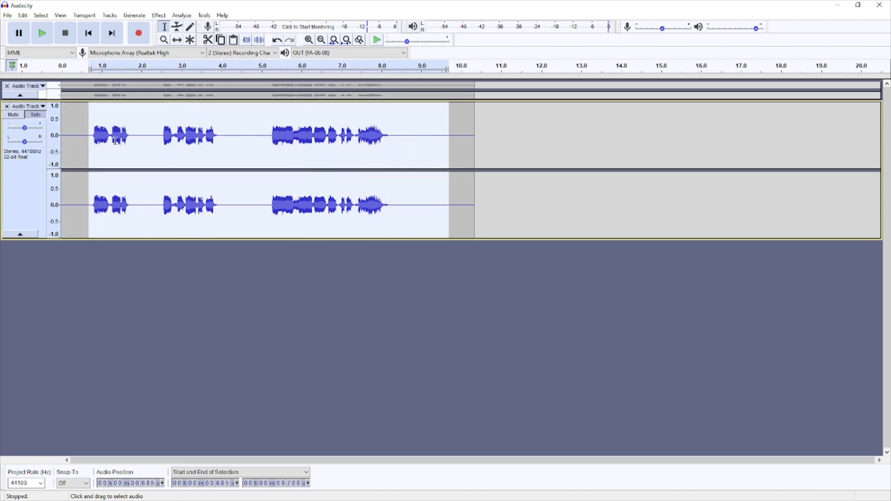
left_click(159, 15)
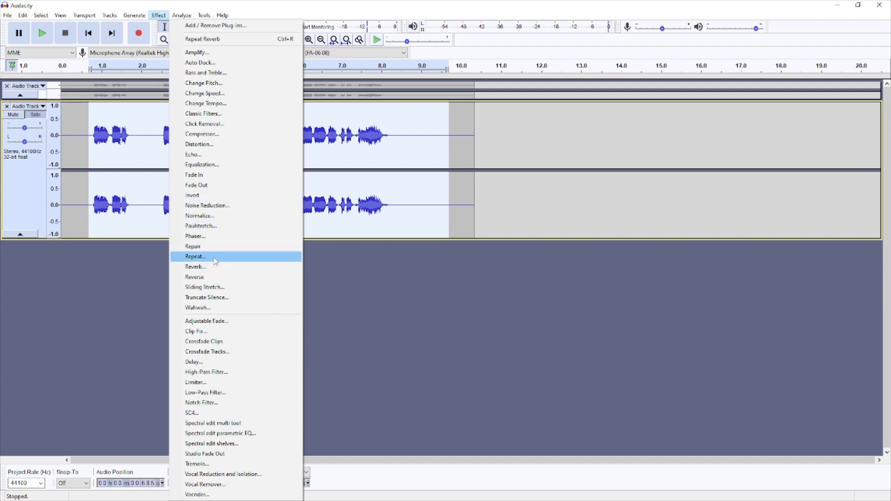
left_click(205, 277)
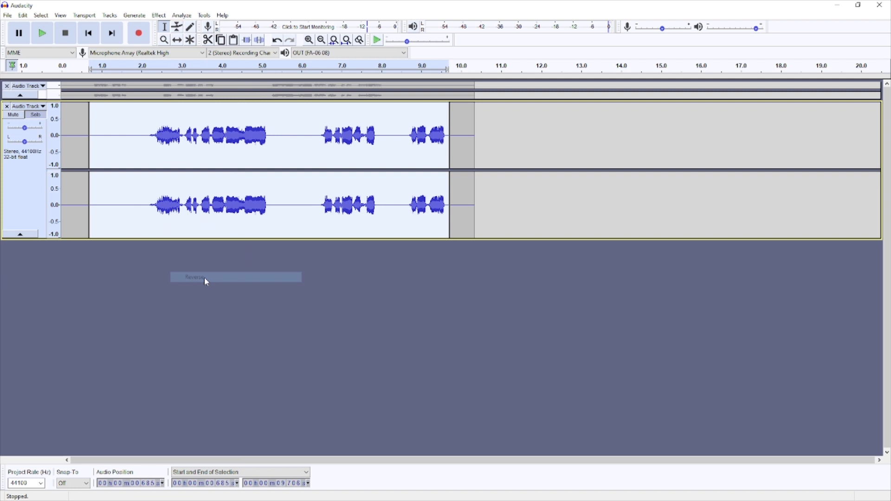
left_click(144, 67)
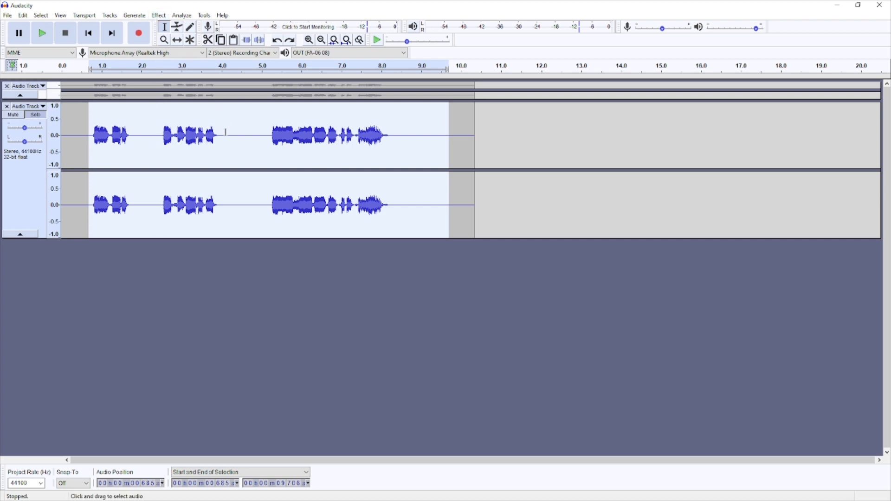
Select the lower track's whole clip and apply Change Pitch from 440 Hz to 432 Hz after previewing it
left_click(106, 138)
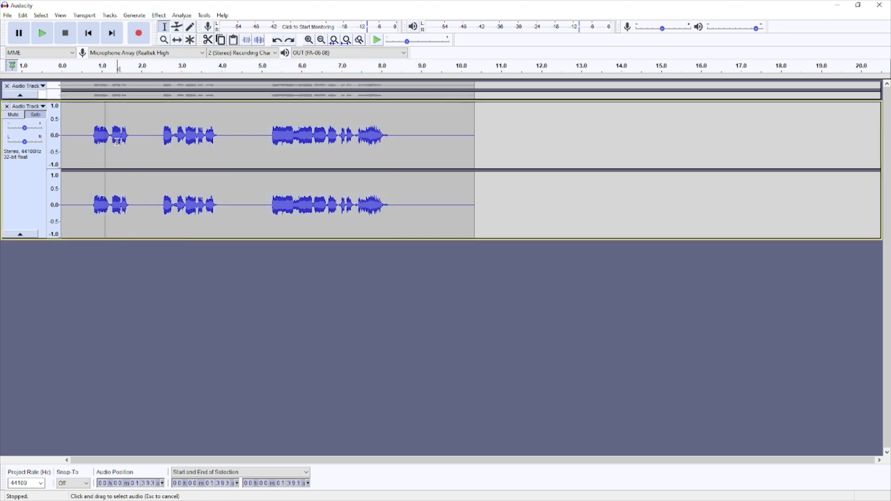
double_click(118, 141)
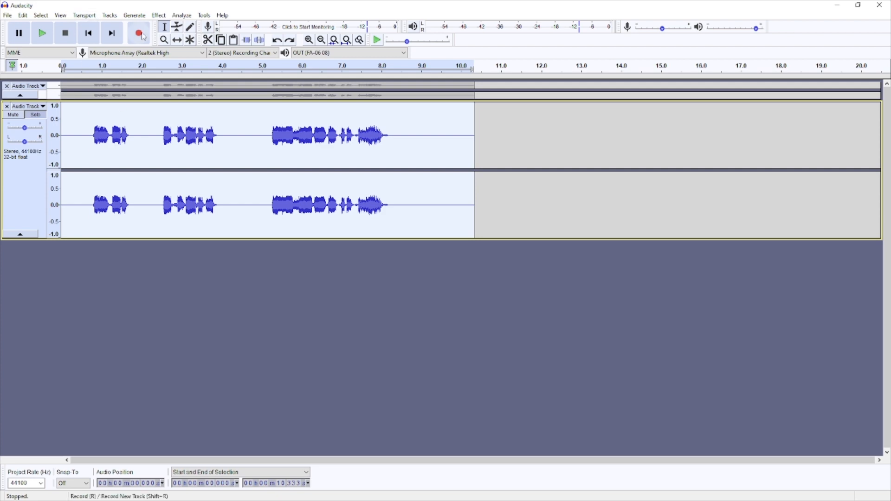
left_click(159, 15)
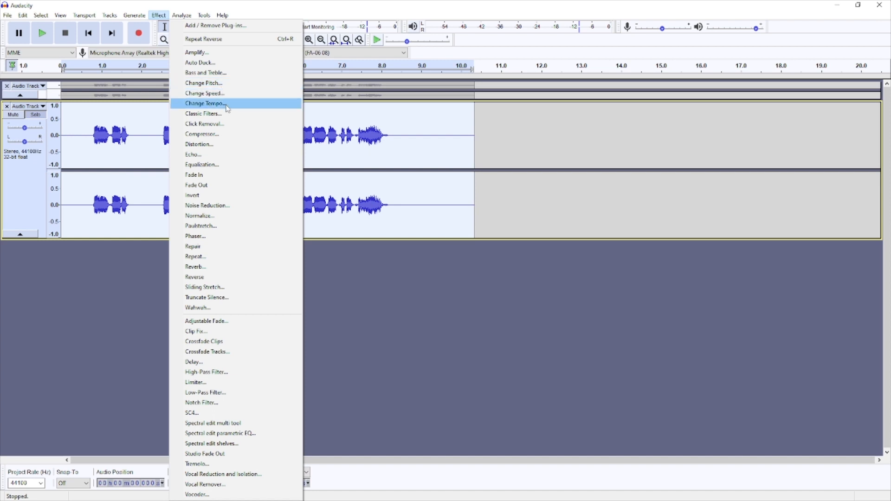
left_click(220, 87)
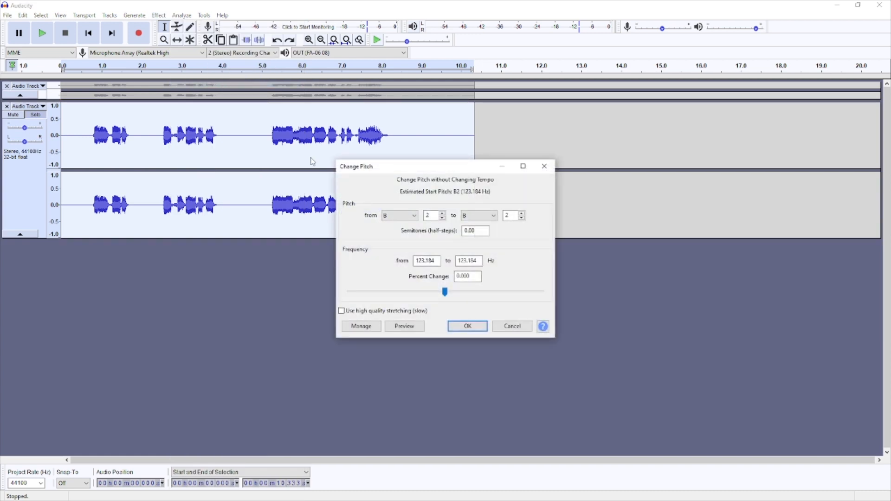
left_click(474, 262)
double_click(478, 261)
double_click(436, 259)
type("440")
double_click(480, 260)
type("432")
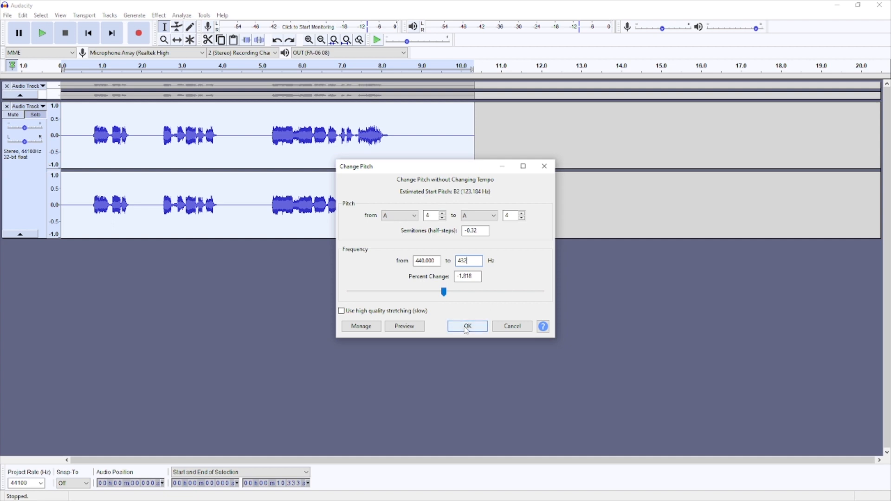
left_click(411, 329)
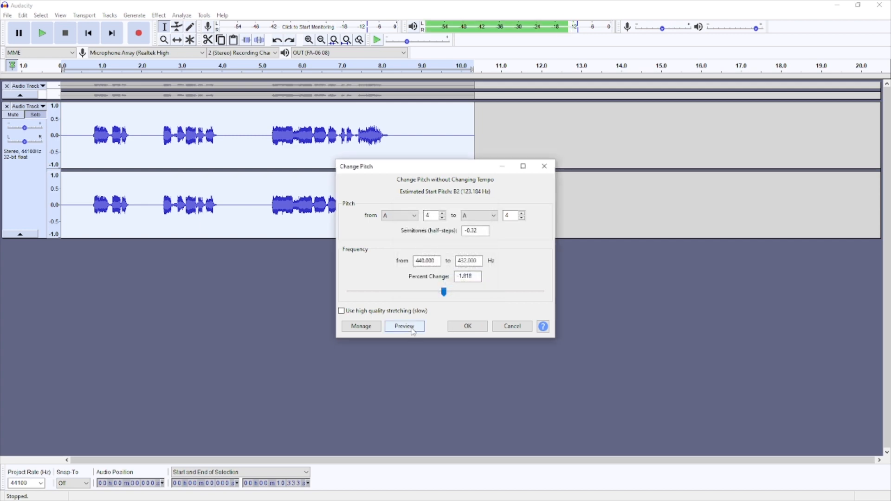
left_click(466, 327)
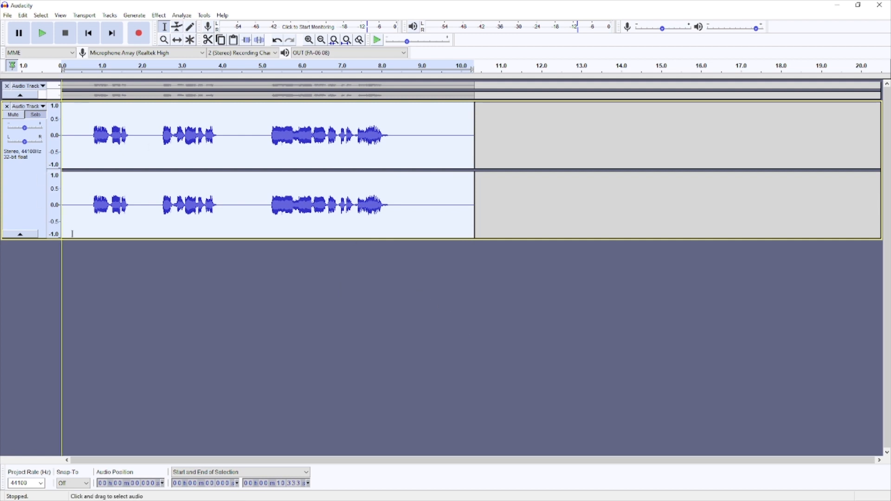
Resize both tracks to show their controls, pan the upper track fully left and the lower fully right, and turn off mute and solo
left_click_drag(51, 238, 43, 142)
left_click_drag(37, 100, 46, 165)
left_click_drag(24, 122, 8, 121)
left_click(13, 94)
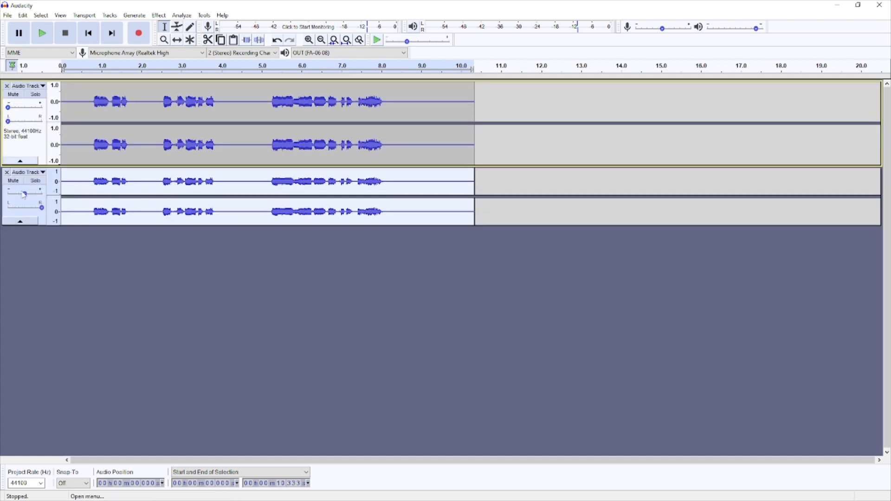
Play back both panned tracks from near the start, raising the upper track's gain to the middle, and stop playback
left_click(91, 68)
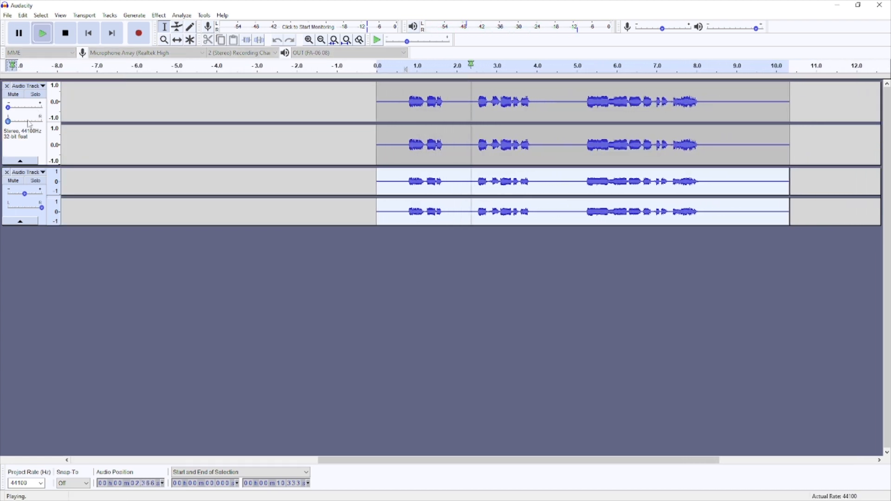
left_click_drag(8, 108, 24, 108)
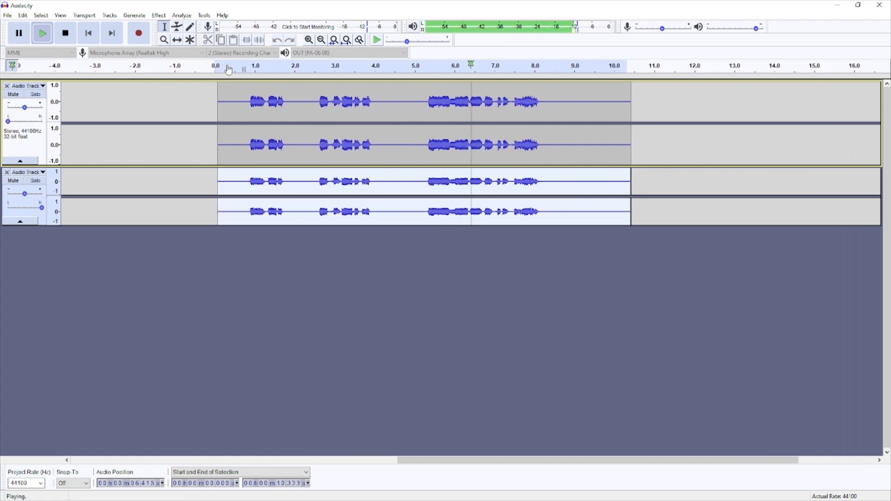
left_click(165, 69)
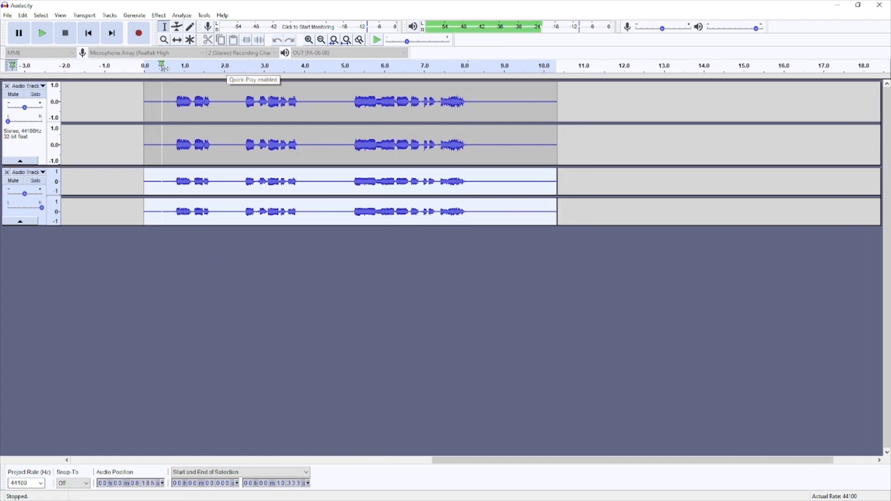
left_click(164, 69)
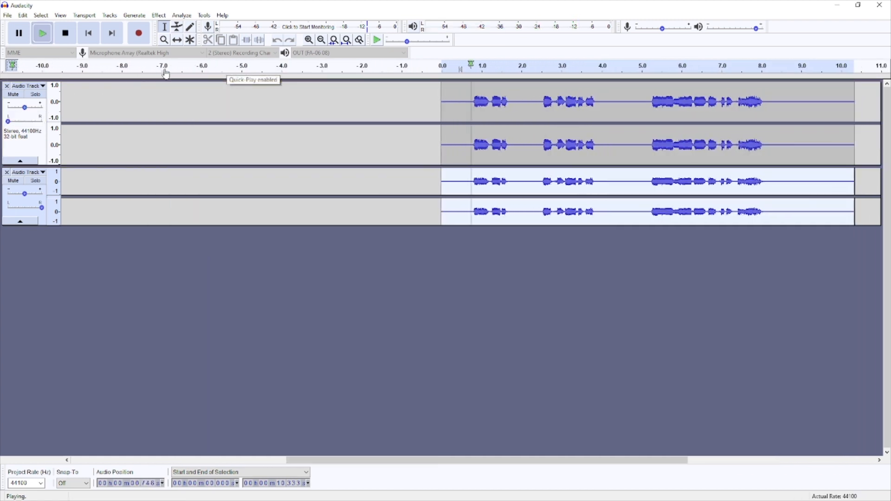
left_click(66, 33)
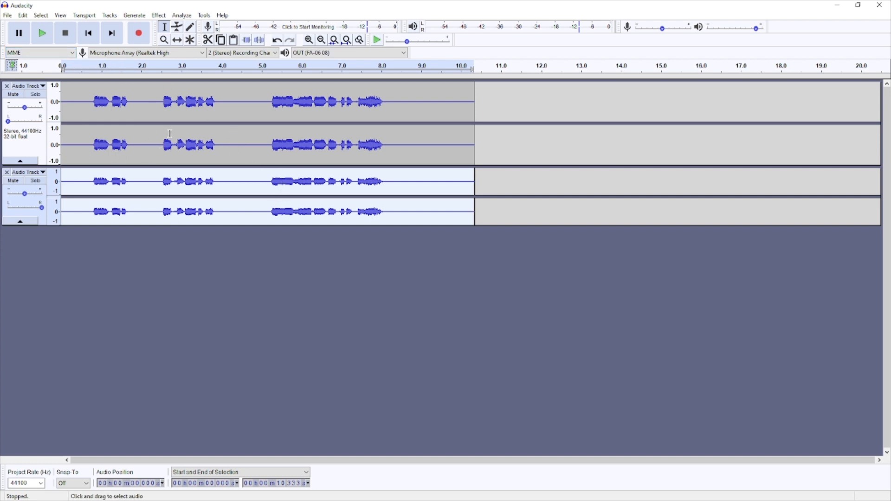
Mute both audio tracks and reduce their heights to the minimum
left_click_drag(45, 166, 46, 146)
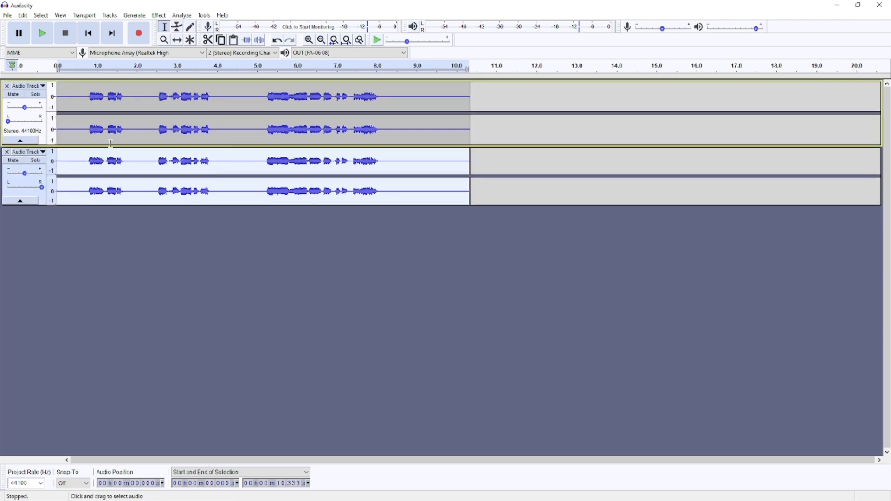
left_click(13, 160)
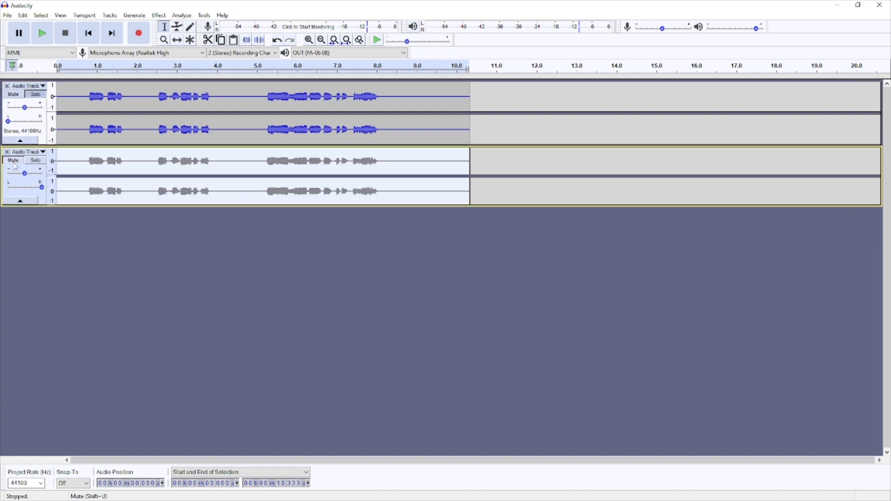
left_click(13, 94)
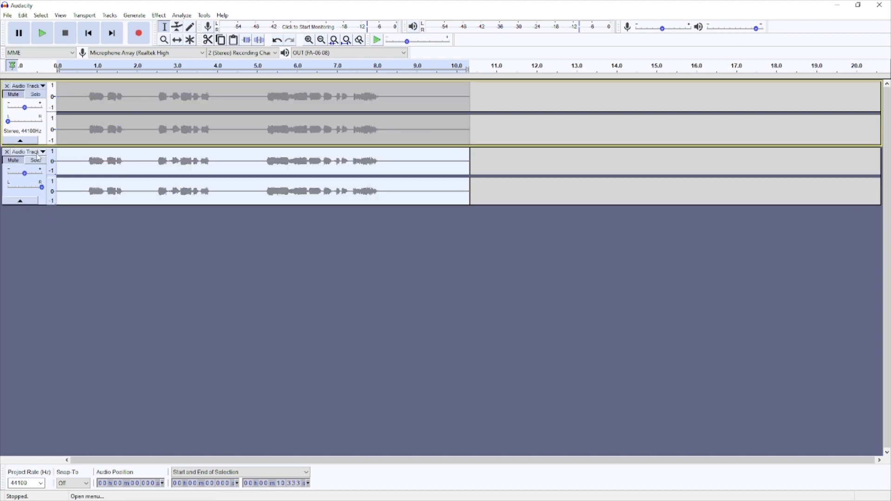
left_click_drag(42, 145, 42, 100)
left_click_drag(43, 159, 43, 122)
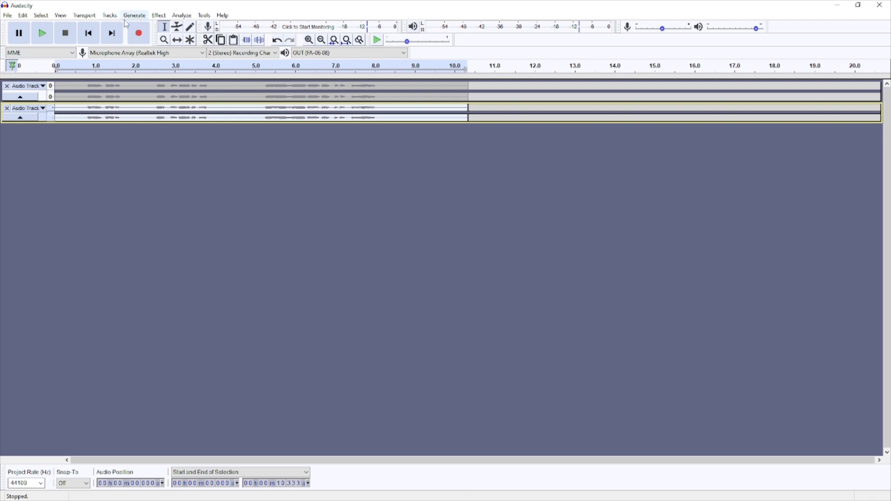
left_click(139, 17)
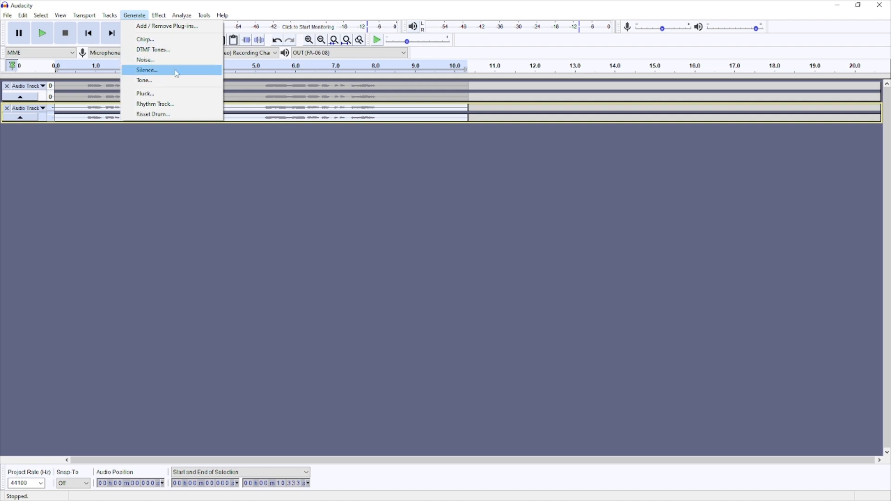
left_click(294, 92)
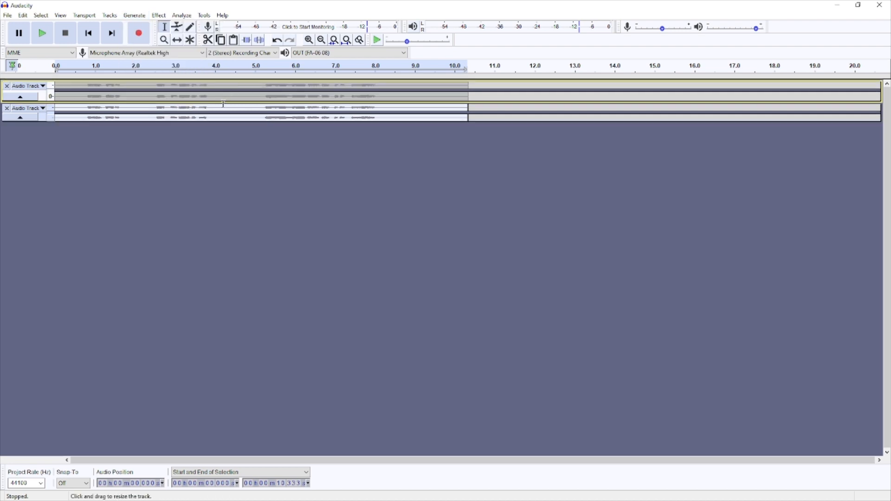
Enlarge the lower track to show its waveform and controls, unmute it and solo it
left_click(20, 118)
left_click(20, 119)
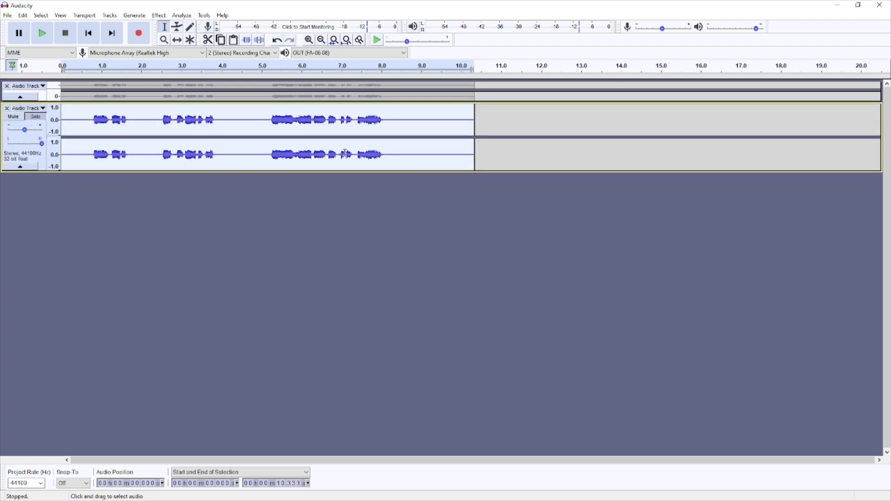
Replace the pause from about 3.88 to 5.24 s in the soloed voice track with generated silence
left_click_drag(216, 121, 271, 132)
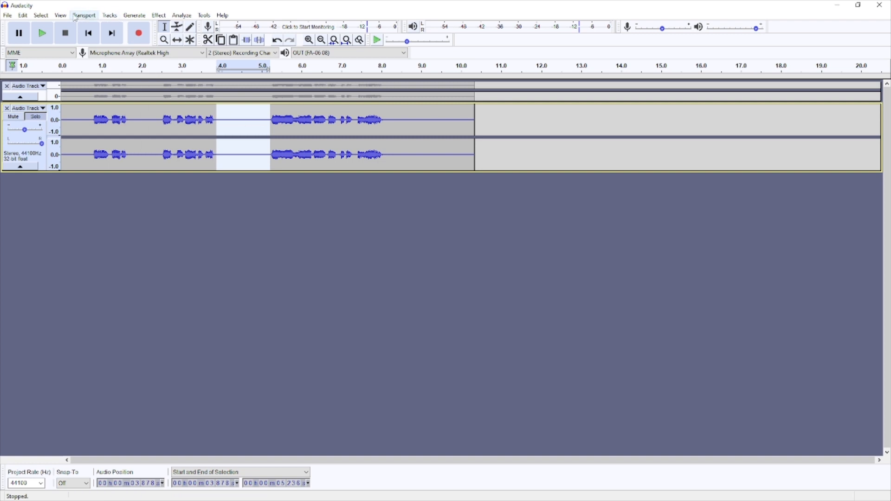
left_click(135, 16)
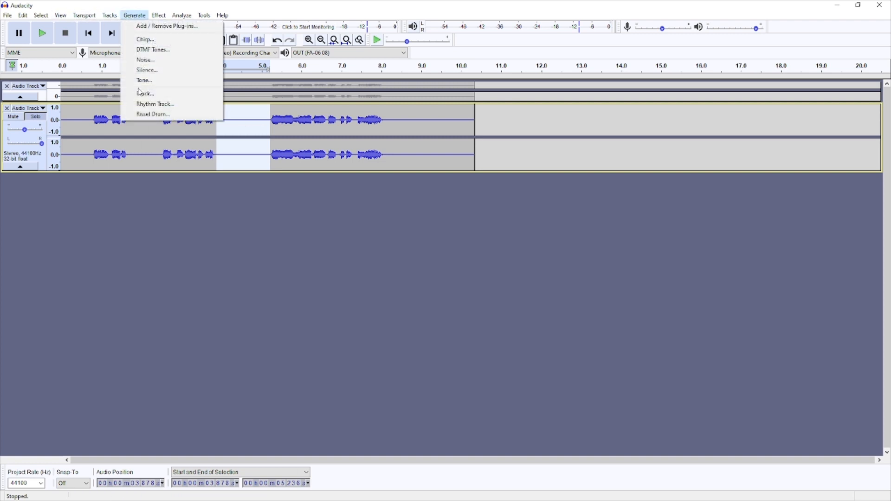
left_click(153, 70)
left_click(464, 276)
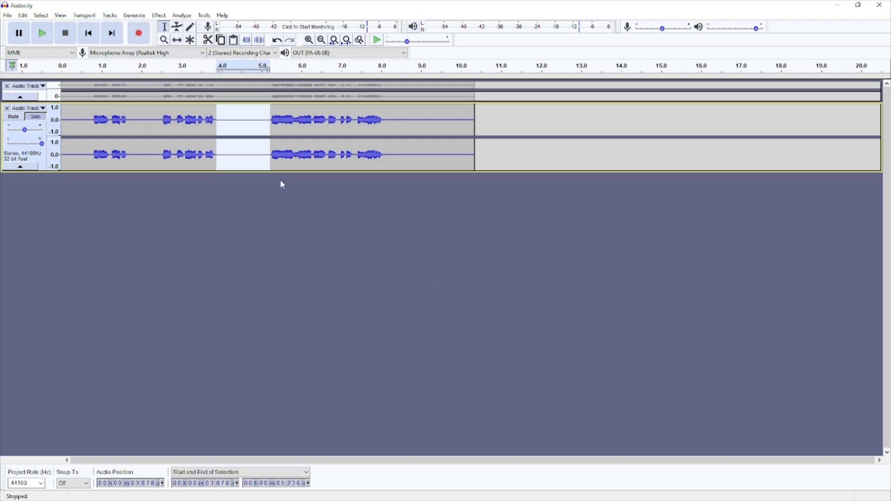
left_click(244, 154)
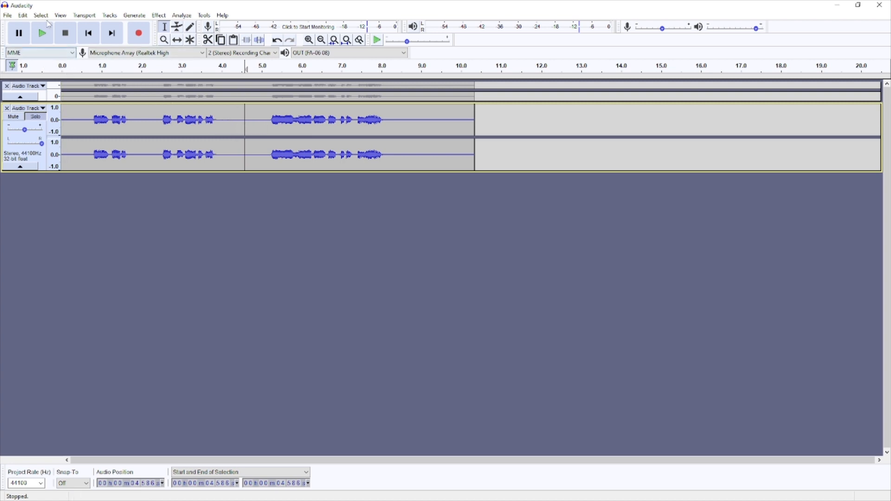
Mute the lower voice track and add a new stereo track below it, with the cursor at the start
left_click(16, 117)
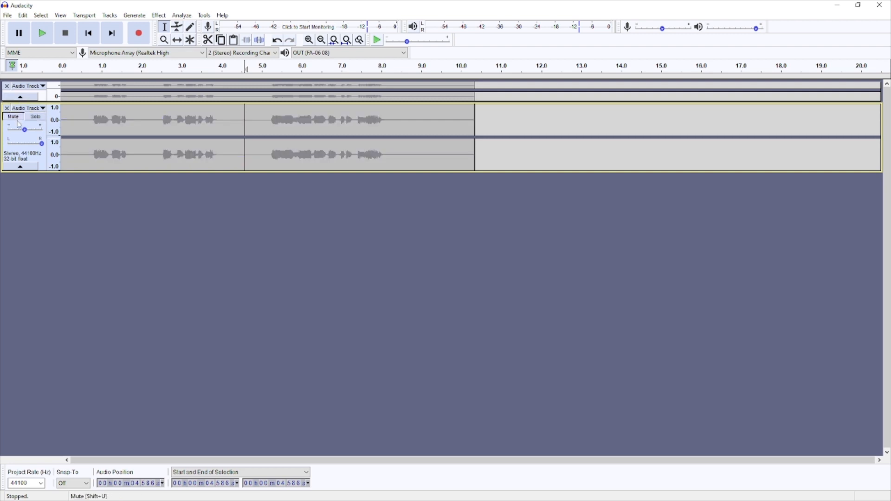
left_click(109, 16)
mouse_move(149, 26)
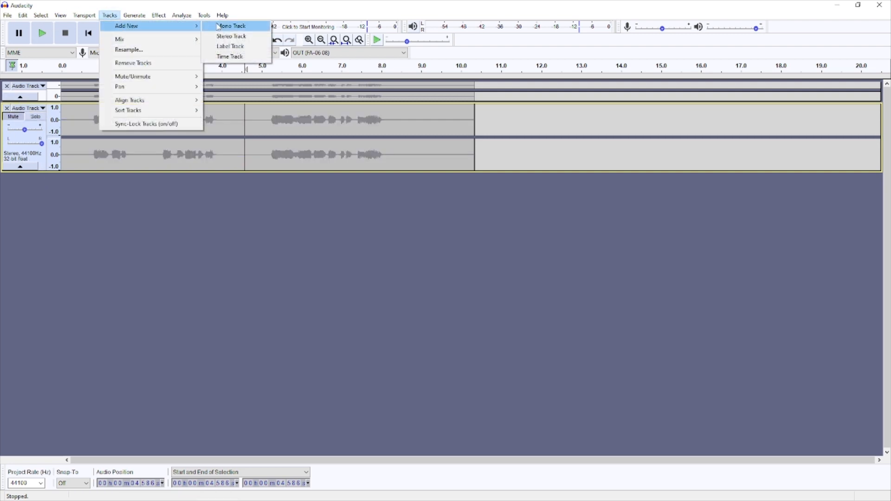
left_click(237, 38)
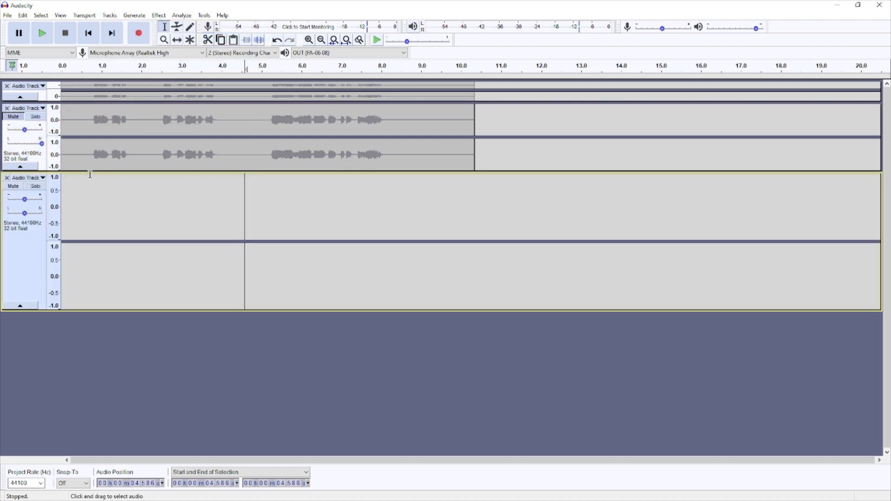
left_click(88, 33)
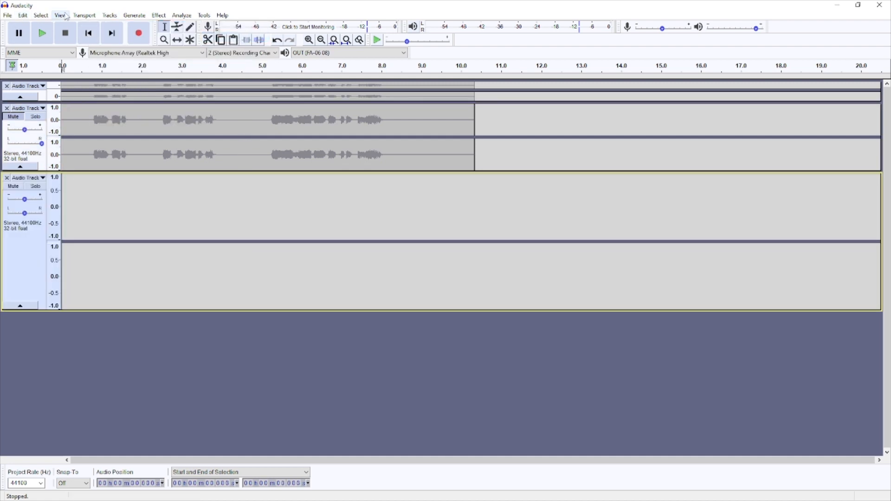
Set up a 432 Hz sine tone, preview it and generate it on the new stereo track
left_click(132, 16)
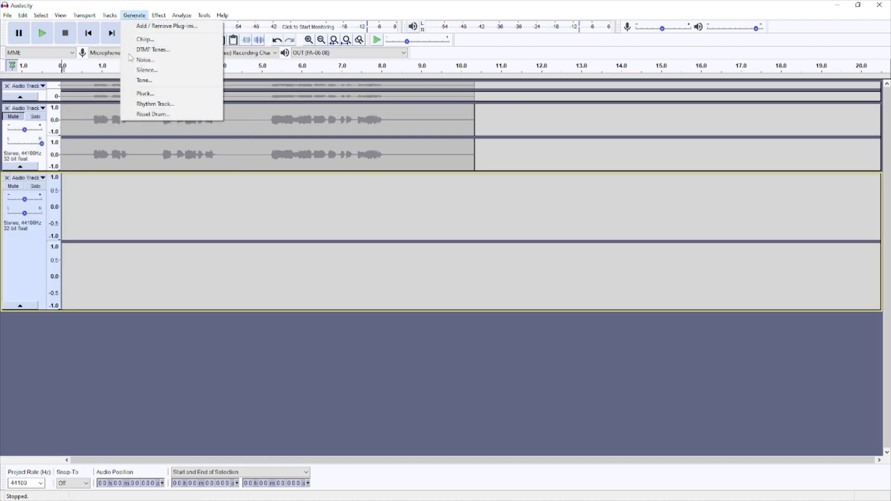
left_click(158, 80)
double_click(443, 237)
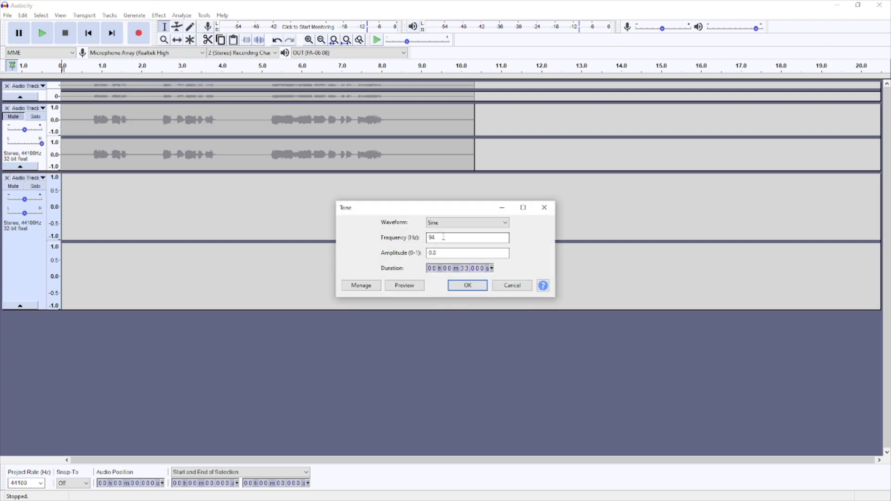
type("4")
left_click(437, 253)
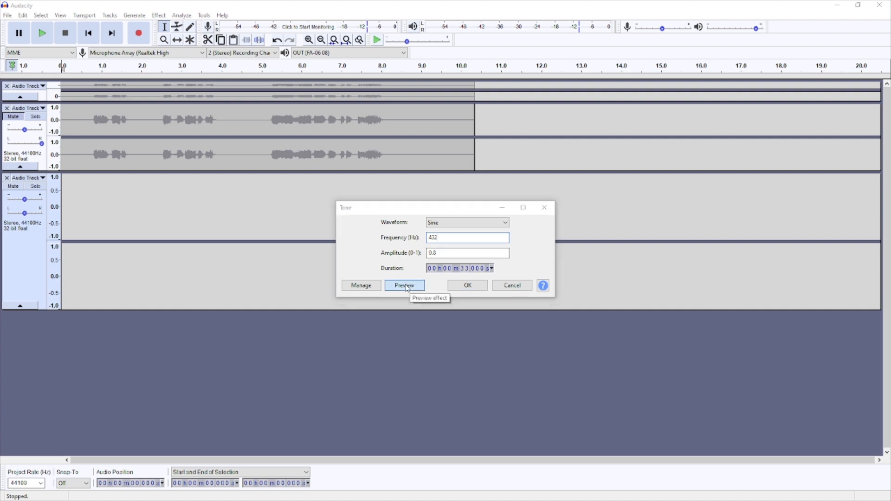
left_click(405, 286)
left_click(470, 286)
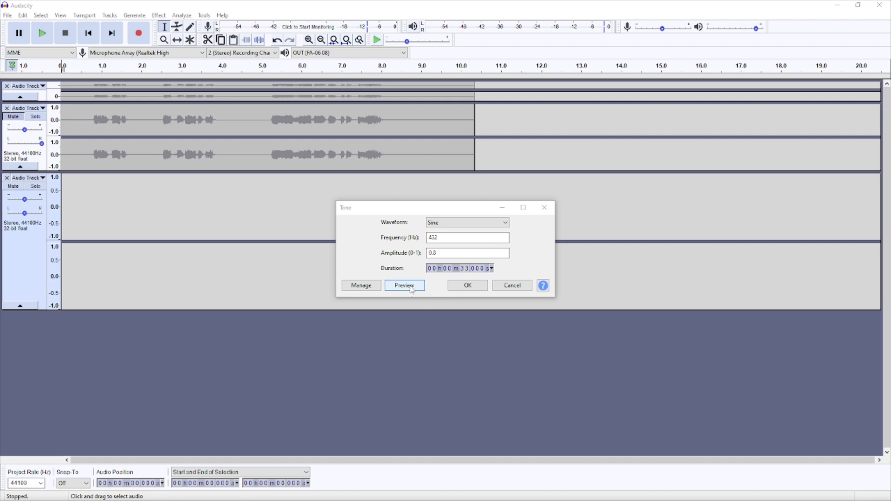
left_click(404, 285)
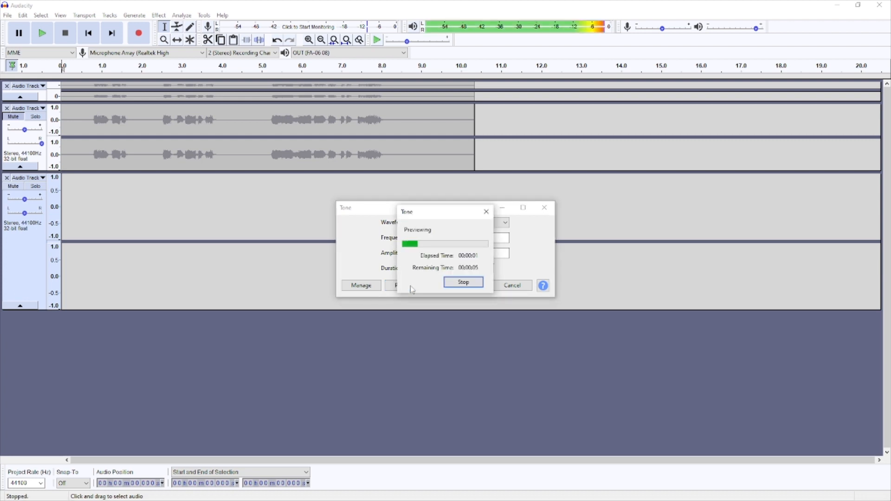
left_click(463, 282)
left_click(463, 285)
Start the Tone generator again, set its frequency to 440 Hz and preview the sound
left_click(134, 15)
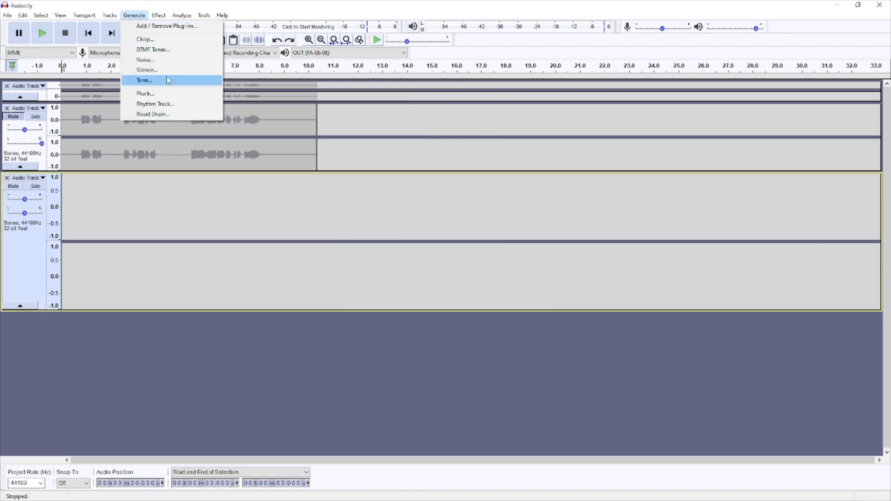
left_click(169, 80)
left_click(442, 239)
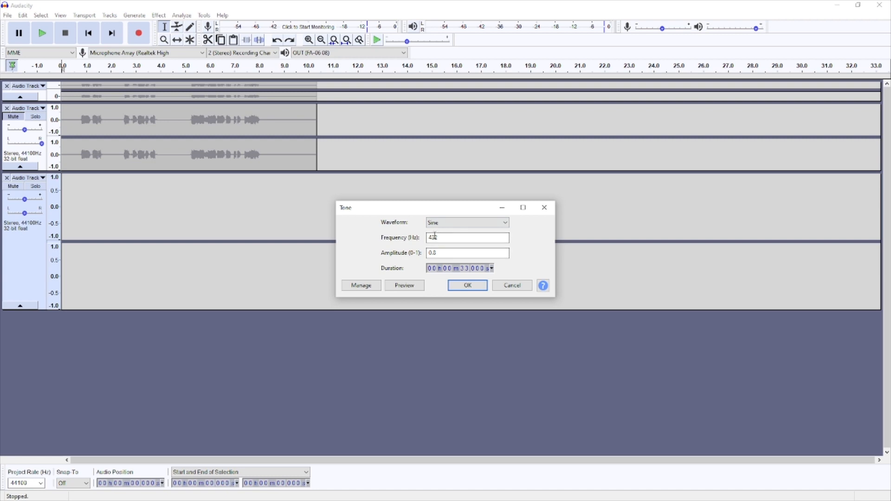
type("440")
left_click(405, 286)
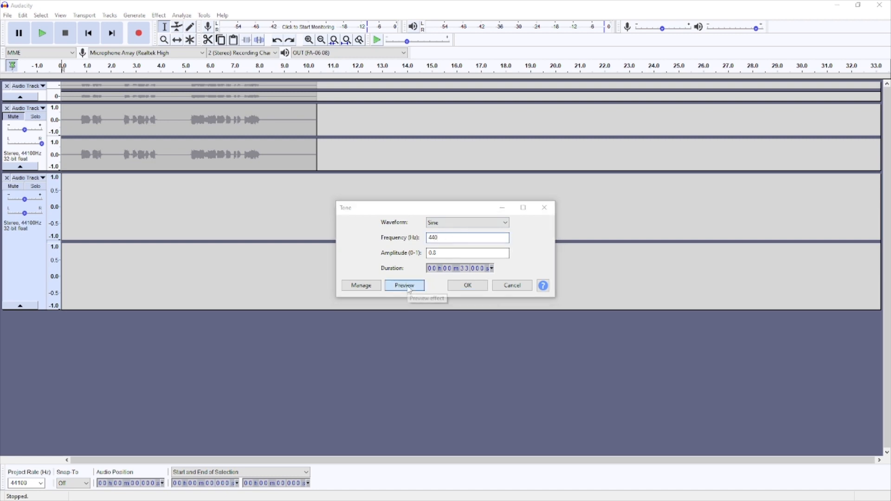
left_click(458, 283)
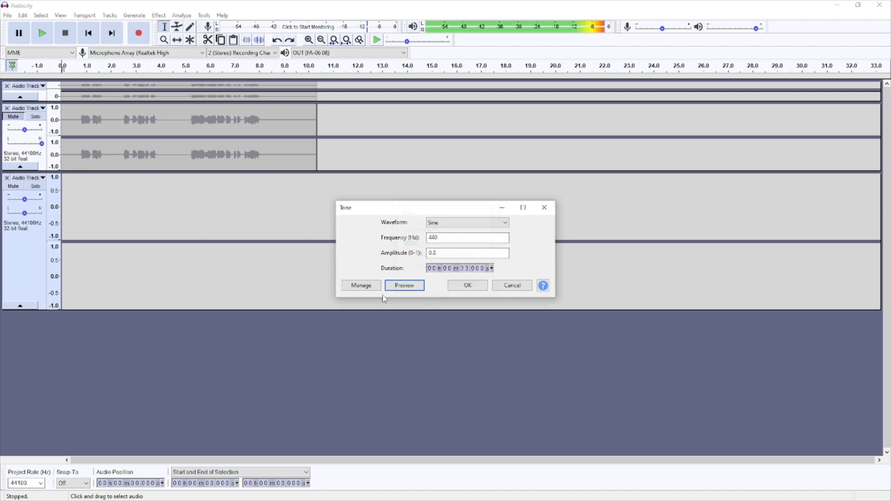
Compare the two tunings by previewing the tone at 432 Hz and once more at 440 Hz
left_click(430, 238)
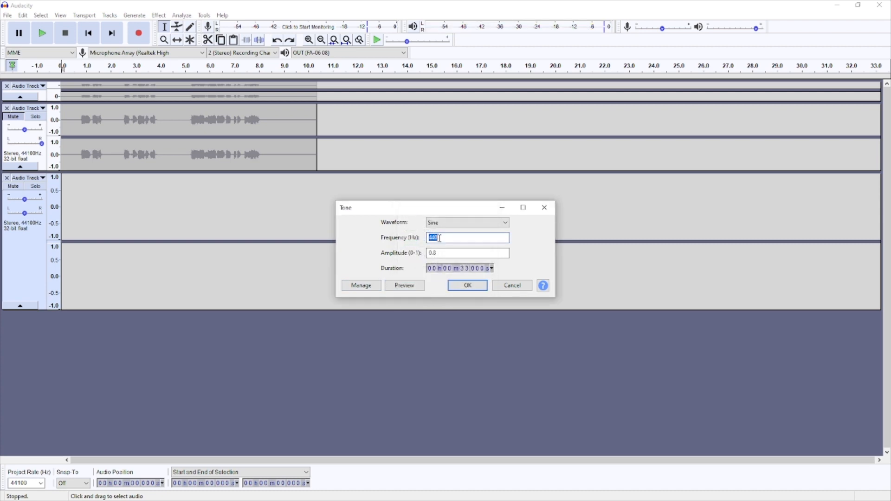
type("432")
left_click(405, 285)
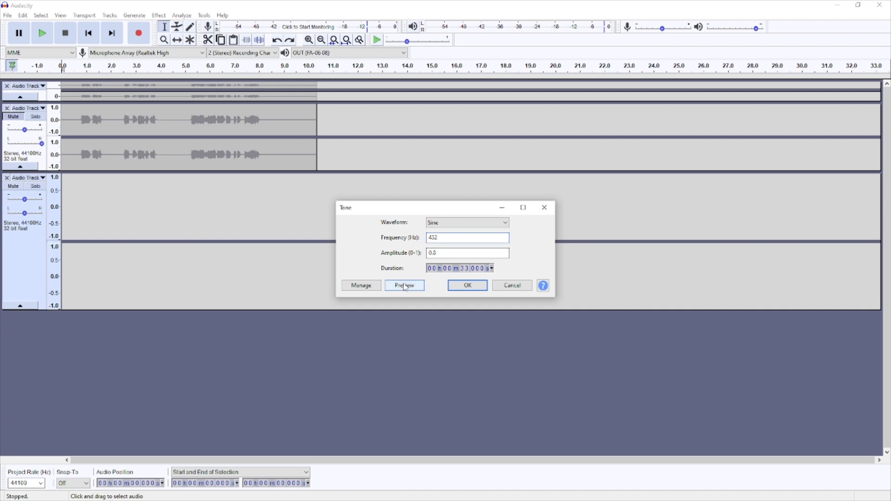
left_click(460, 282)
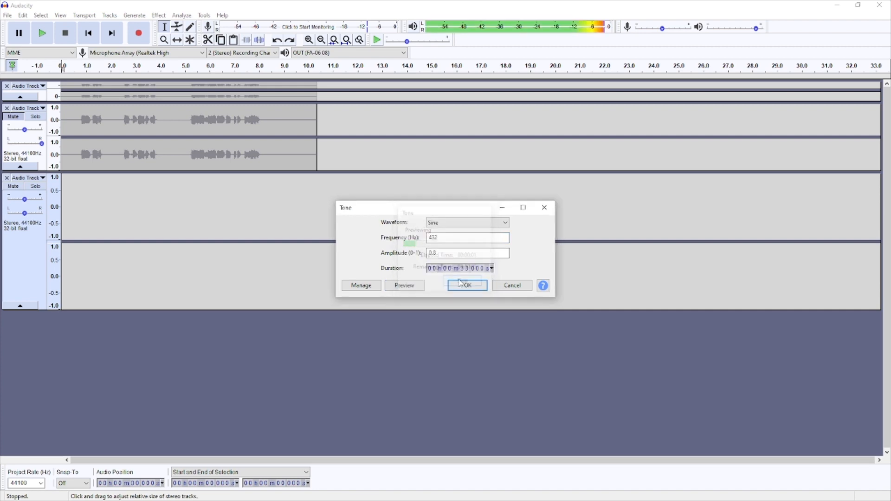
double_click(442, 237)
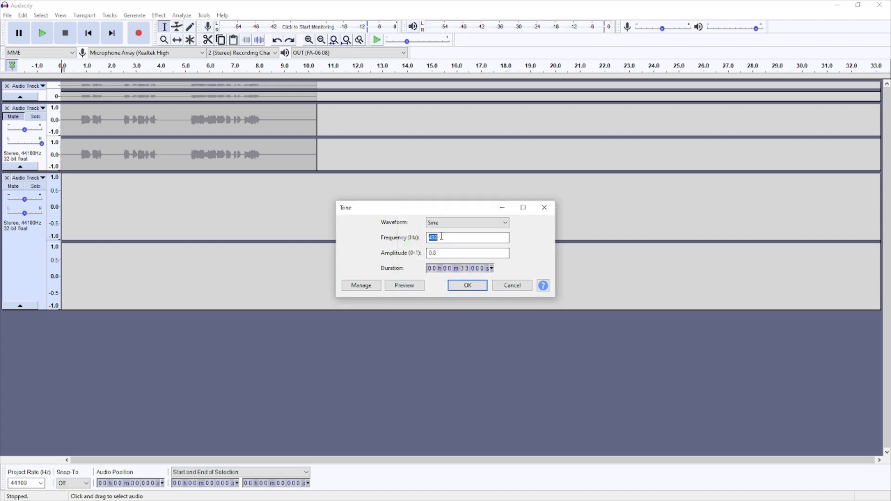
type("440")
left_click(415, 286)
left_click(463, 284)
Set the sine tone's frequency to 100 Hz and listen to a short preview
double_click(445, 240)
type("100")
left_click(405, 286)
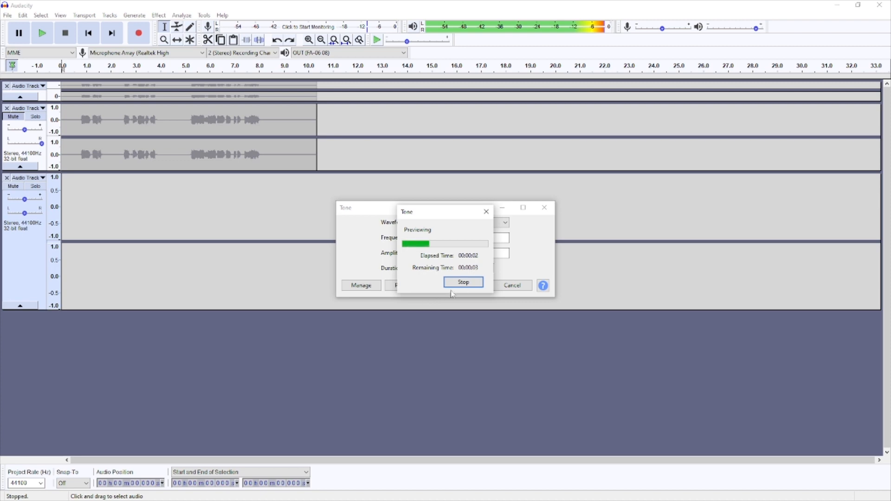
left_click(468, 282)
Change the tone's frequency again, preview it and generate the 33-second sine tone on the empty stereo track
key("shift+Tab")
key("shift+Tab")
key("shift+Tab")
key("shift+Tab")
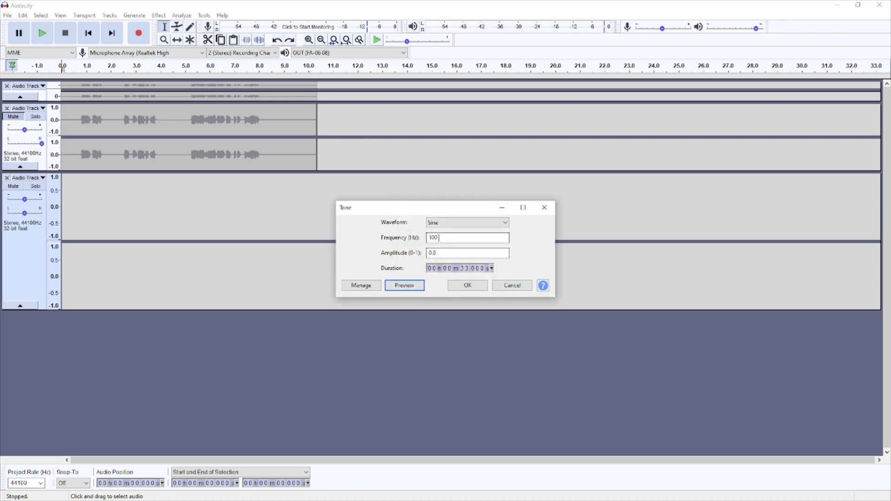
type("1")
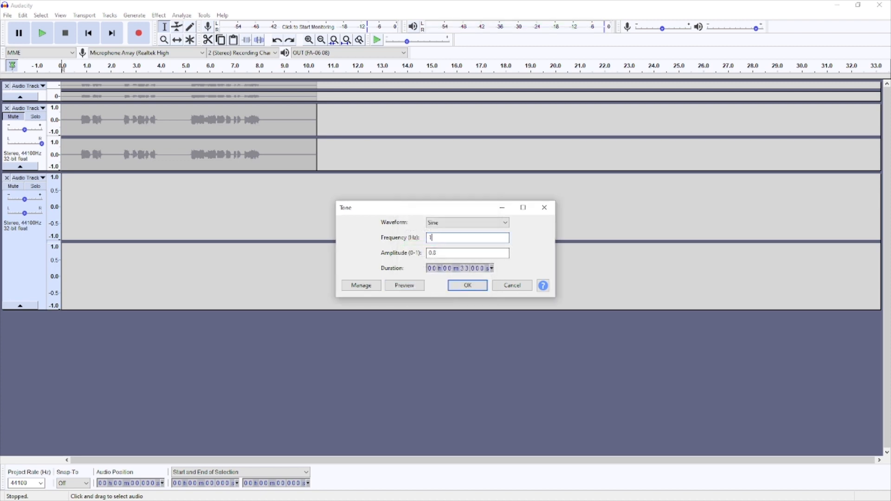
left_click(404, 286)
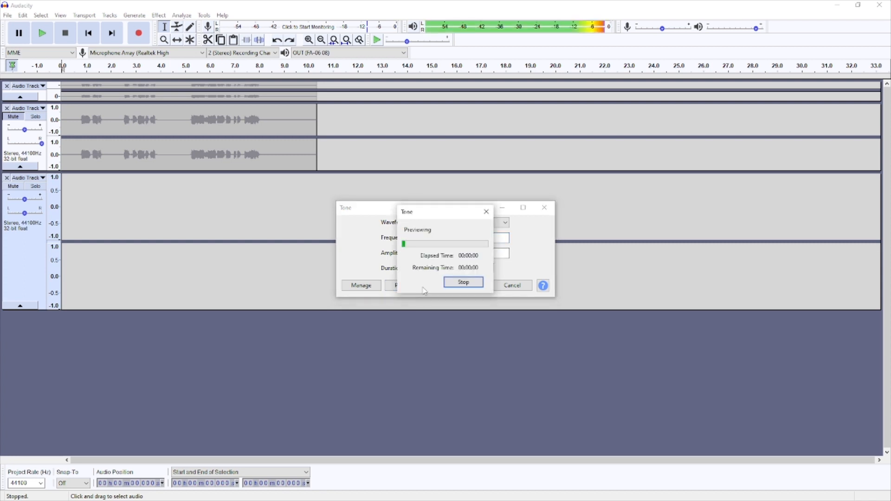
left_click(457, 285)
left_click(461, 284)
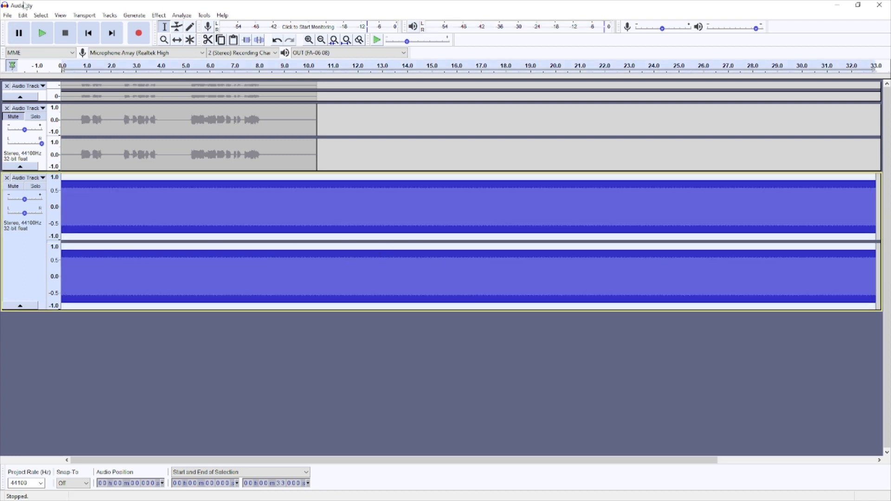
Examine the generated tone's waveform from the overall clip down to its individual sine cycles
left_click(60, 15)
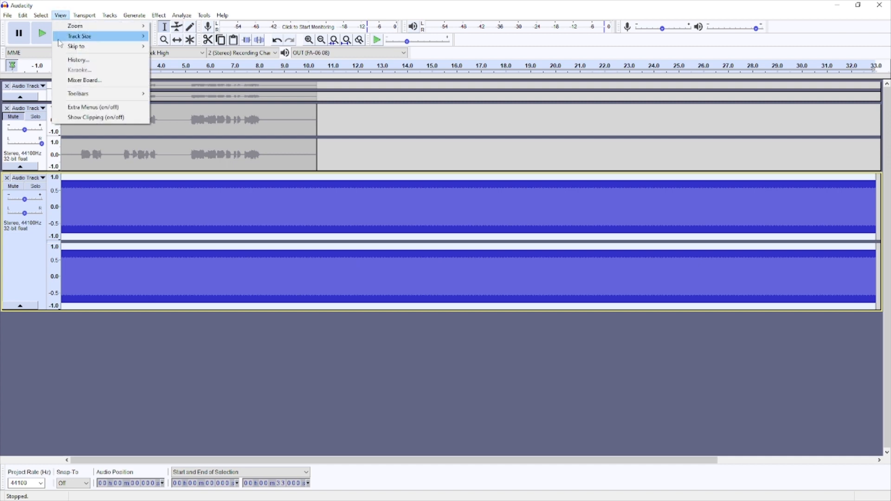
mouse_move(79, 28)
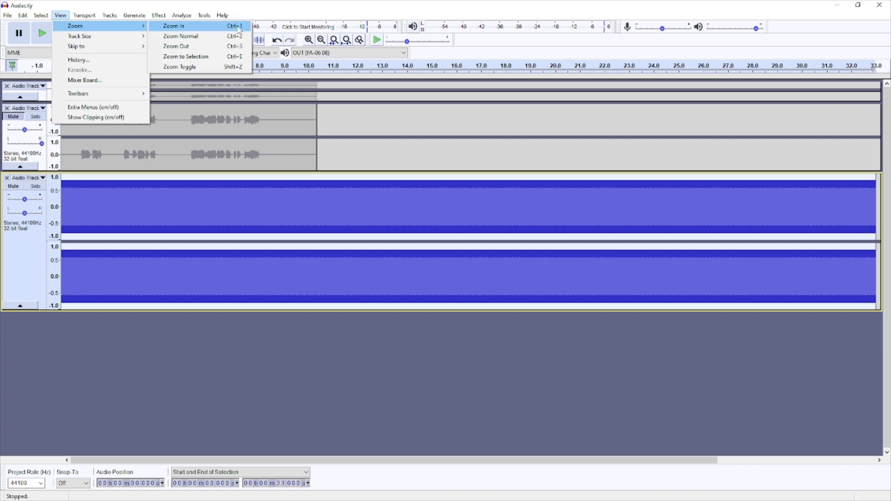
left_click(120, 8)
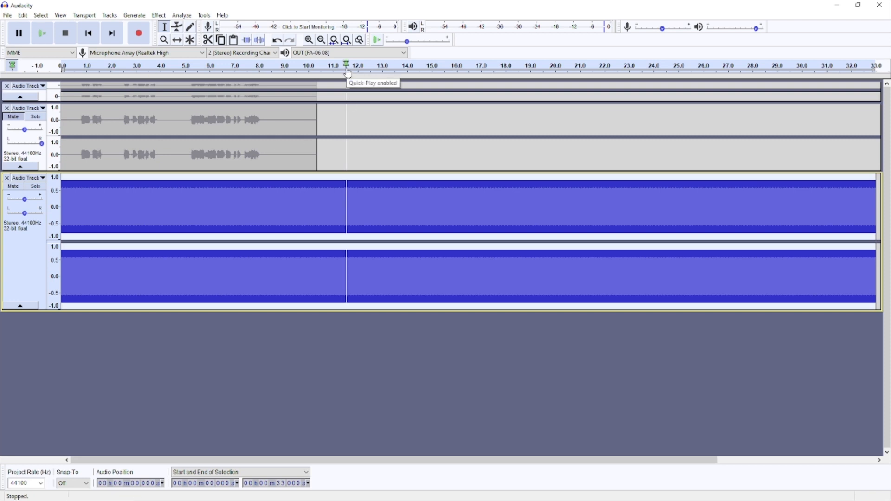
scroll(354, 139, "down", 5, "ctrl")
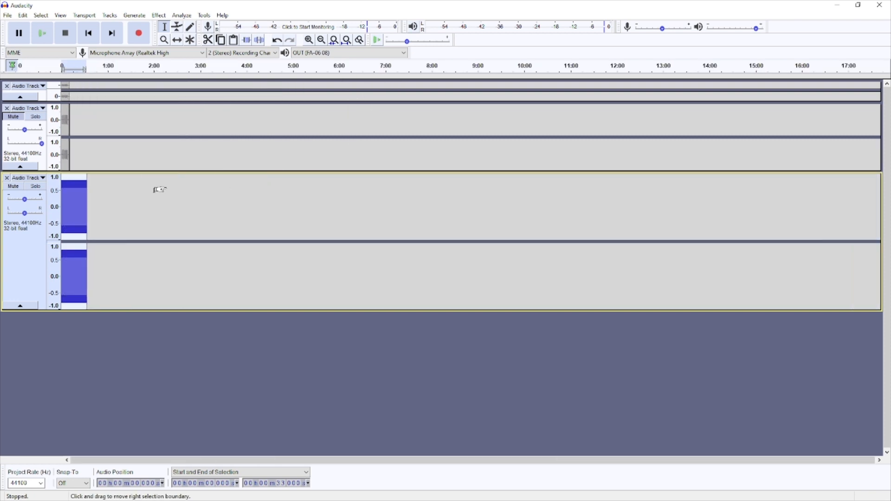
scroll(173, 191, "up", 2, "ctrl")
left_click_drag(184, 460, 75, 463)
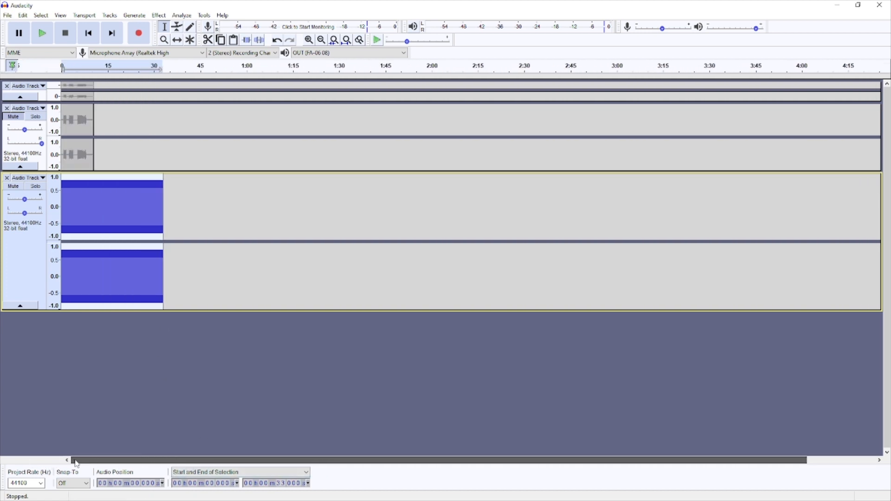
scroll(109, 193, "up", 5, "ctrl")
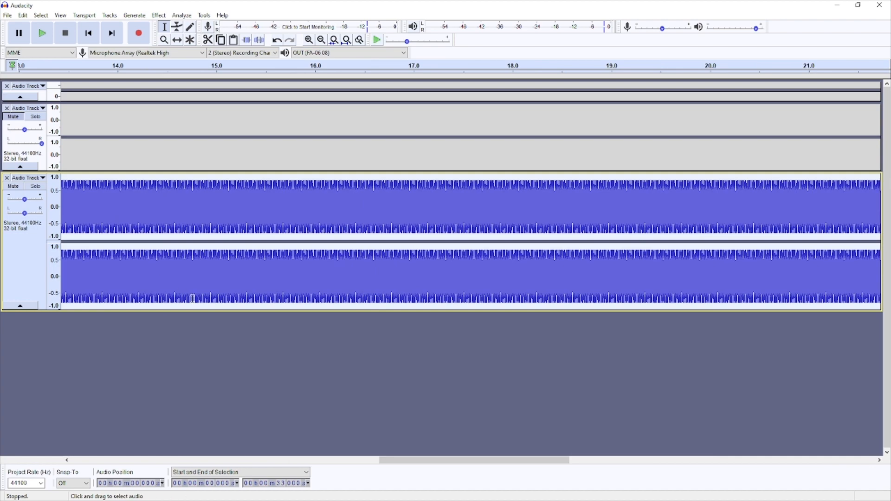
scroll(210, 246, "up", 7, "ctrl")
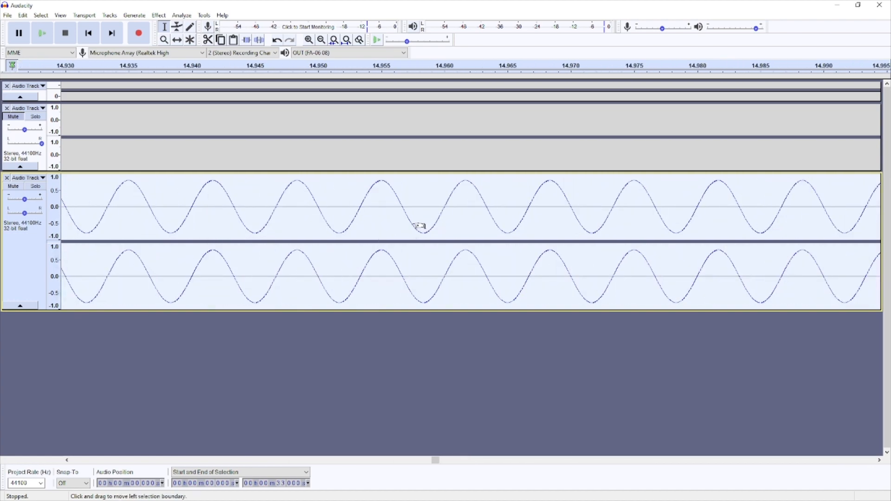
Play the generated tone from the start at the magnified view and stop playback after a few seconds
left_click_drag(431, 460, 342, 464)
left_click(49, 40)
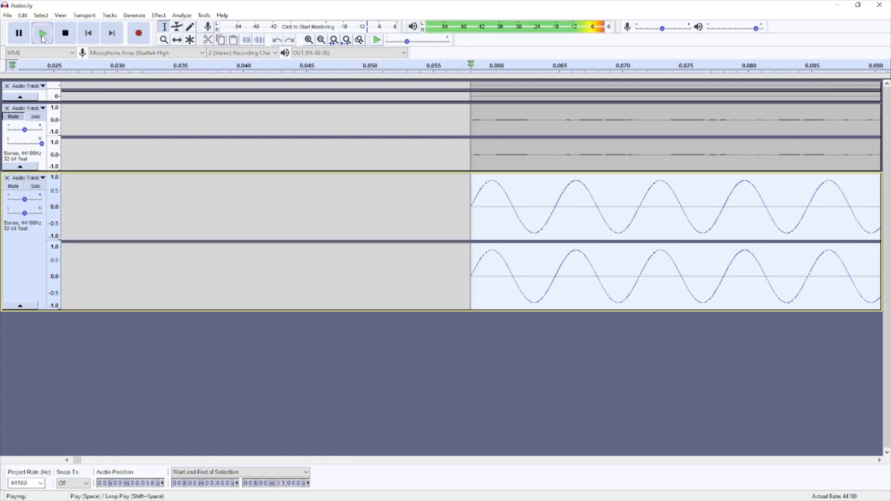
left_click(66, 33)
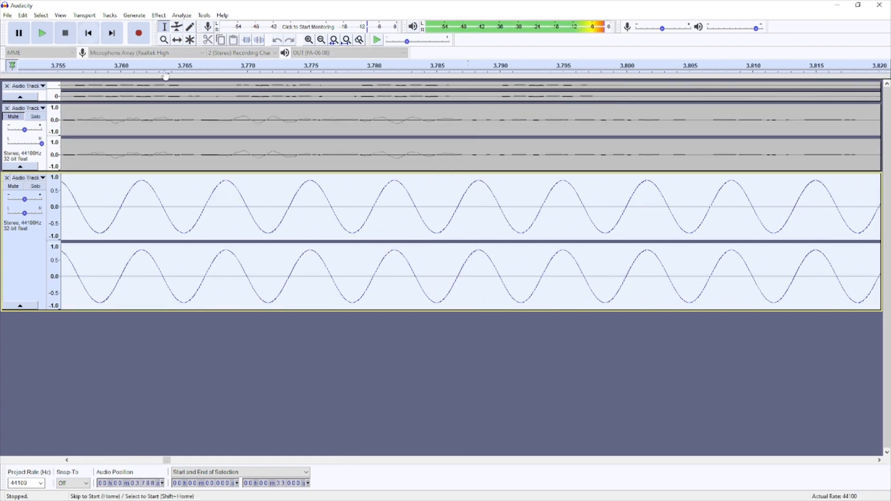
Pan the generated sine tone's track fully left and add a new stereo track below it
left_click_drag(25, 199, 7, 213)
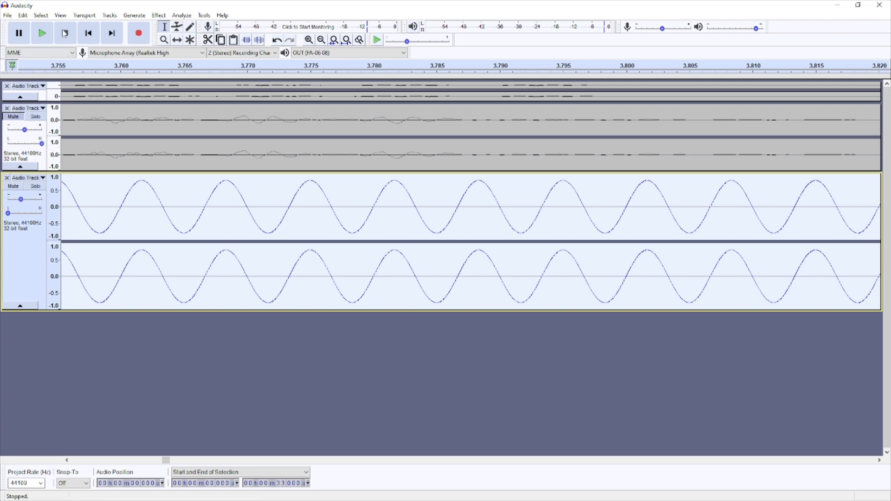
left_click(116, 18)
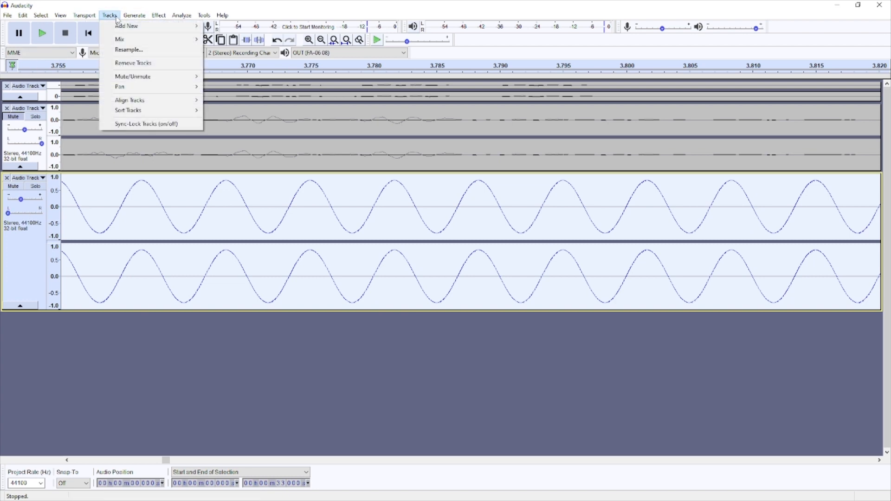
mouse_move(137, 27)
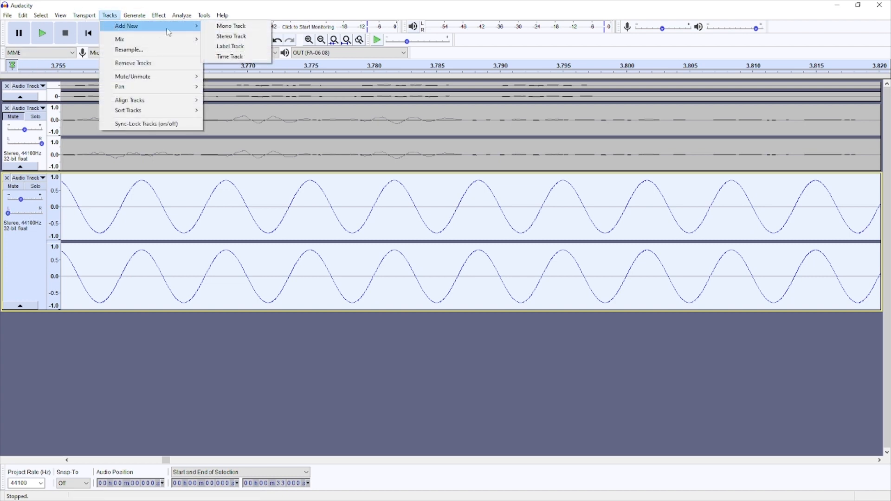
left_click(231, 37)
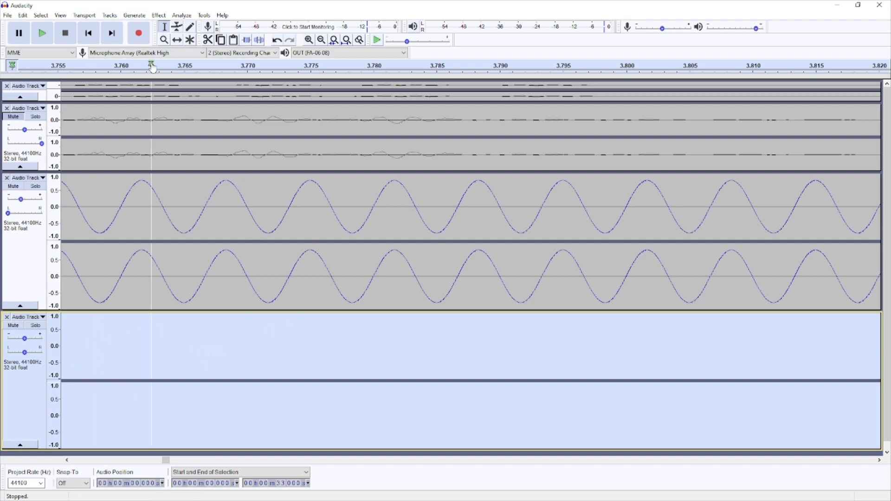
Generate a 33-second, 140 Hz sine tone with amplitude 0.8 from the start of the new stereo track
left_click(88, 33)
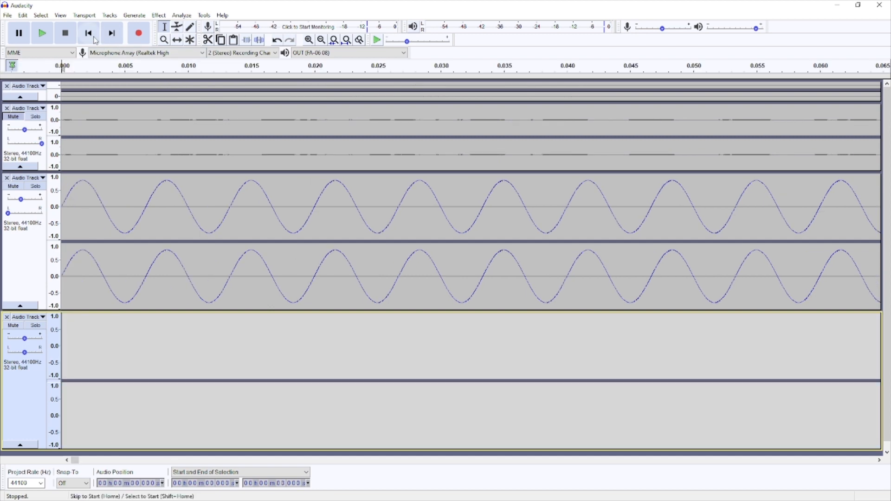
left_click(134, 16)
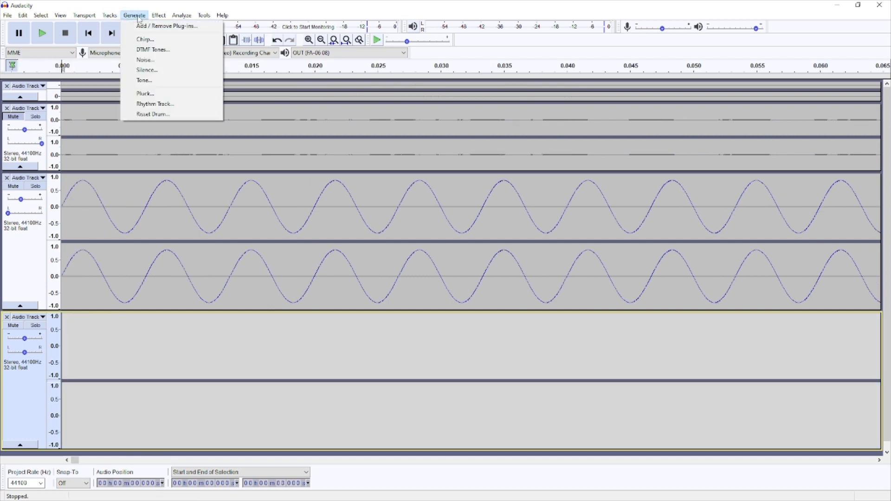
left_click(166, 82)
left_click(444, 239)
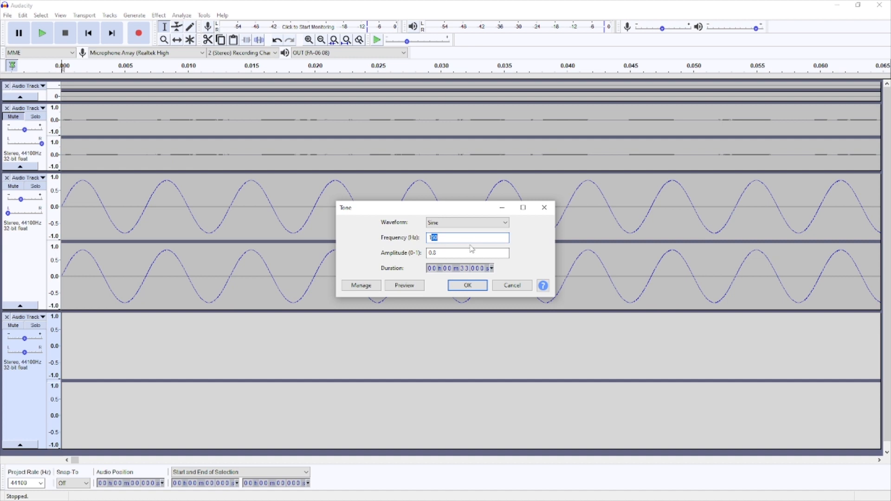
type("40")
left_click(467, 285)
Examine the two generated tones' waveforms together, from the overall clips down to their individual sine cycles
key("alt+t")
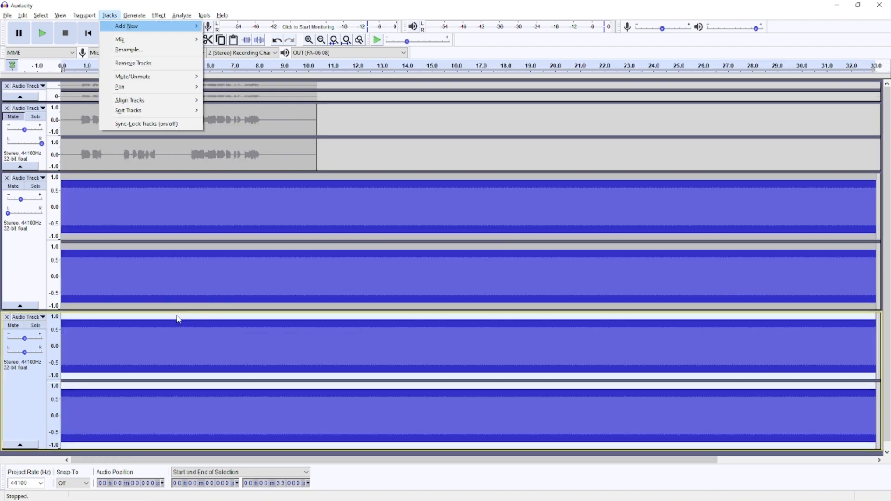
key("Escape")
scroll(168, 297, "up", 4, "ctrl")
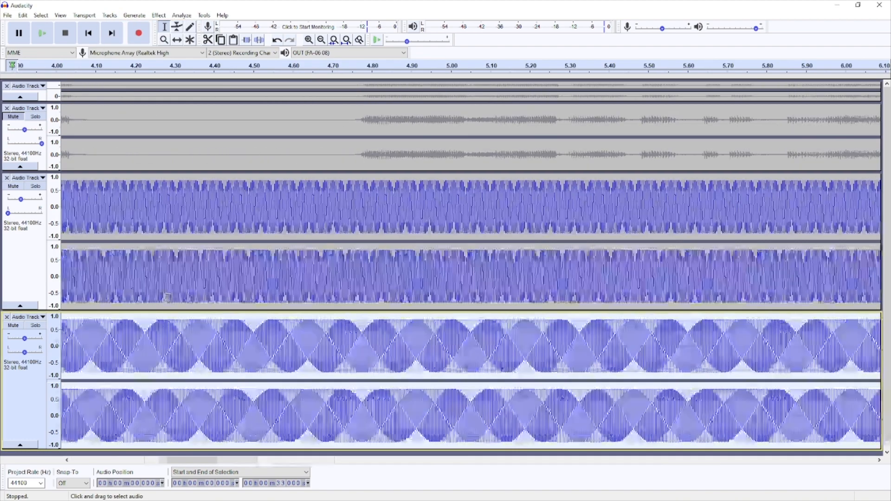
scroll(168, 297, "down", 1, "ctrl")
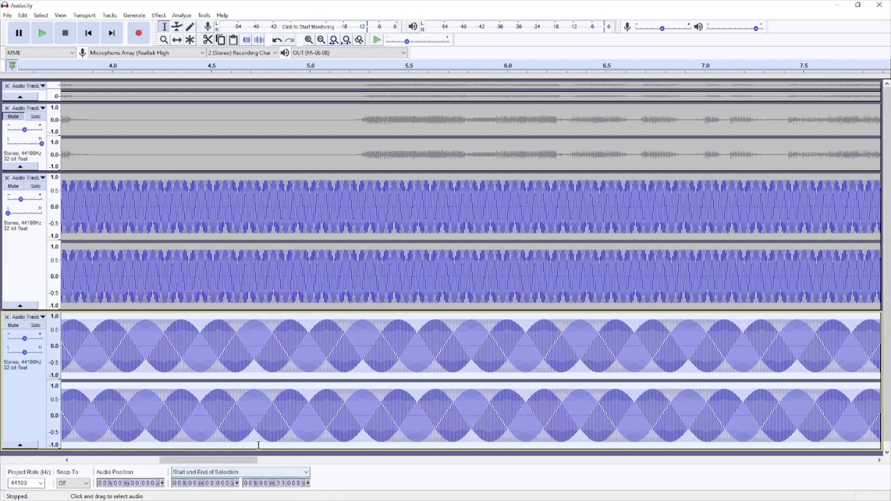
left_click_drag(181, 464, 72, 462)
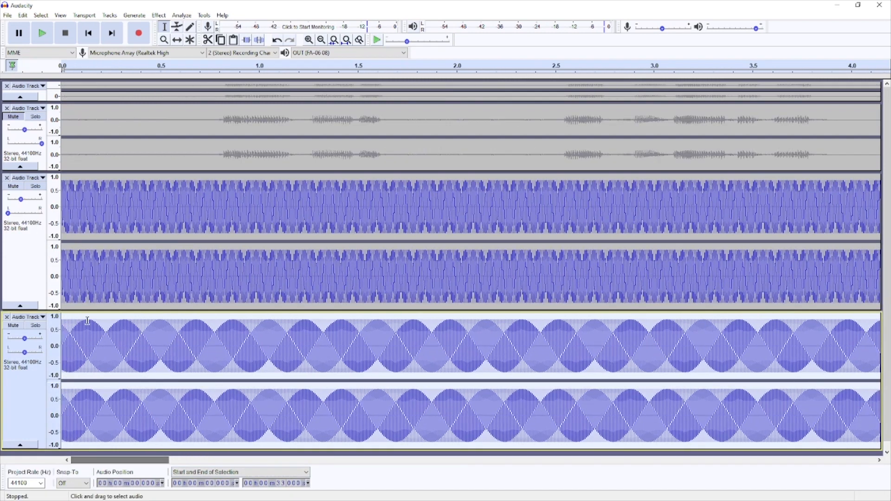
scroll(97, 310, "up", 1, "ctrl")
scroll(110, 315, "up", 3, "ctrl")
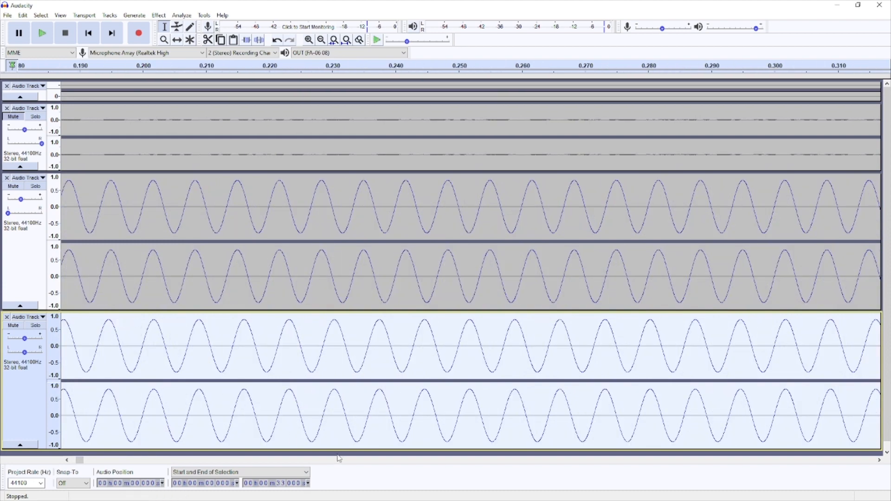
left_click_drag(80, 460, 28, 409)
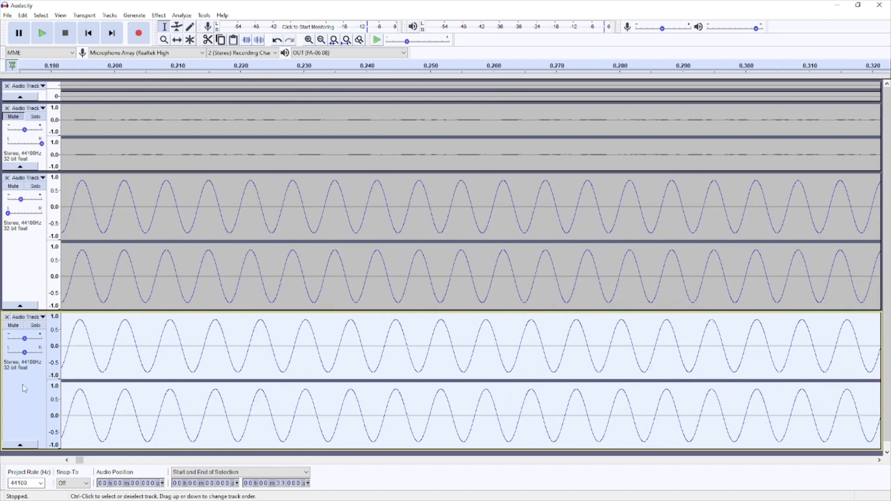
Pan the newly generated tone's track fully right and play both tones together from the start
left_click_drag(25, 352, 42, 353)
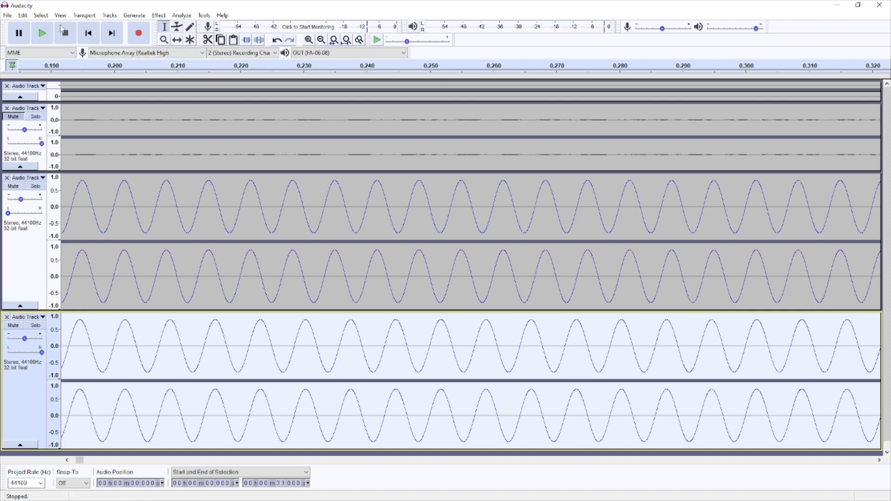
left_click(88, 33)
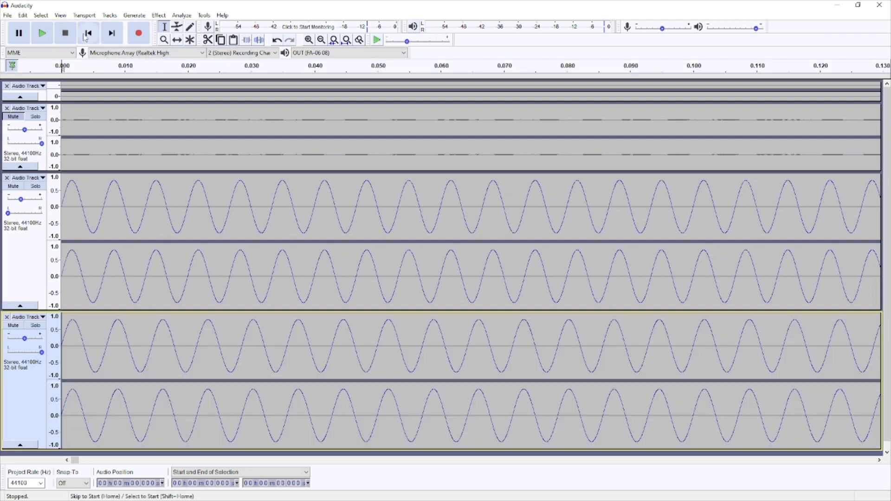
left_click(43, 33)
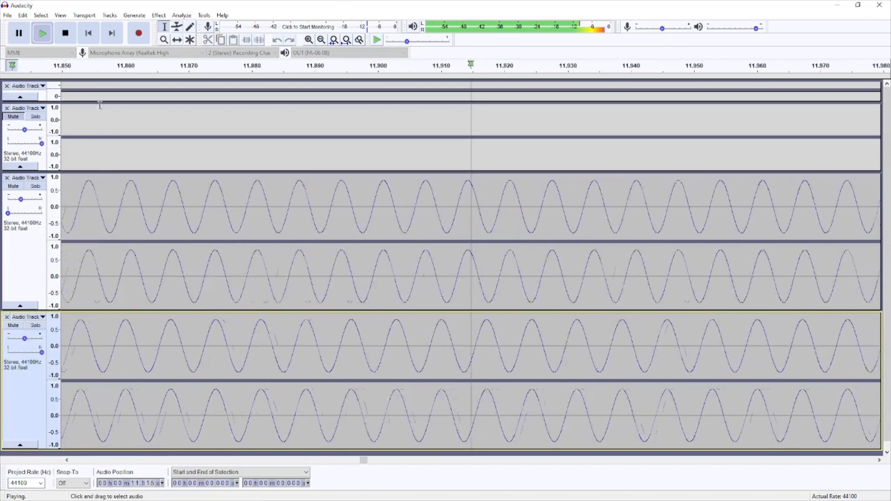
Mute and unmute each tone track in turn during playback, and return to the start of the project
left_click(18, 186)
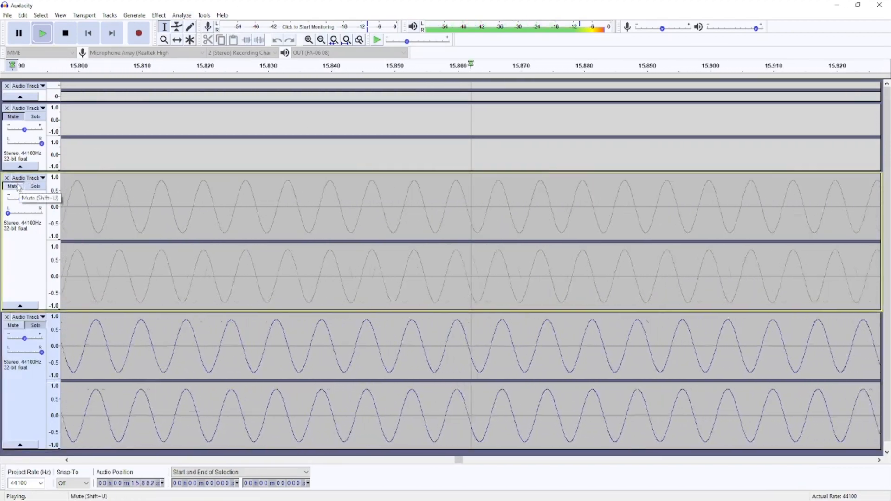
left_click(18, 186)
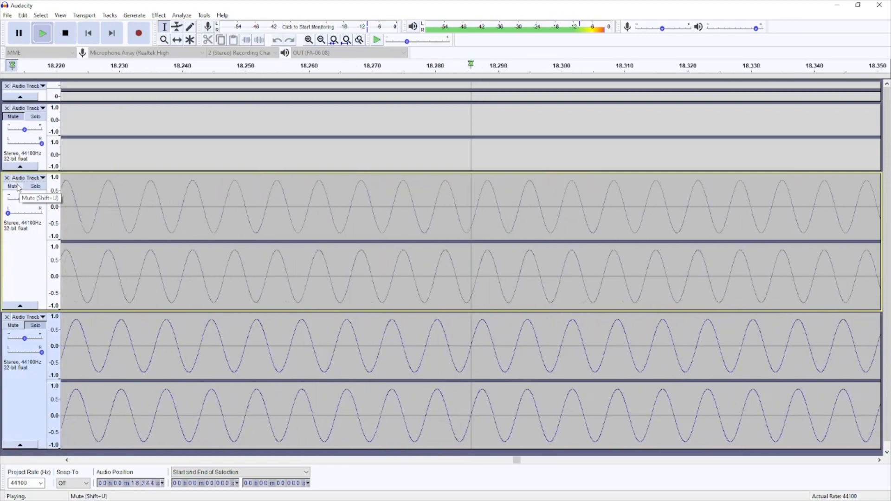
left_click(19, 327)
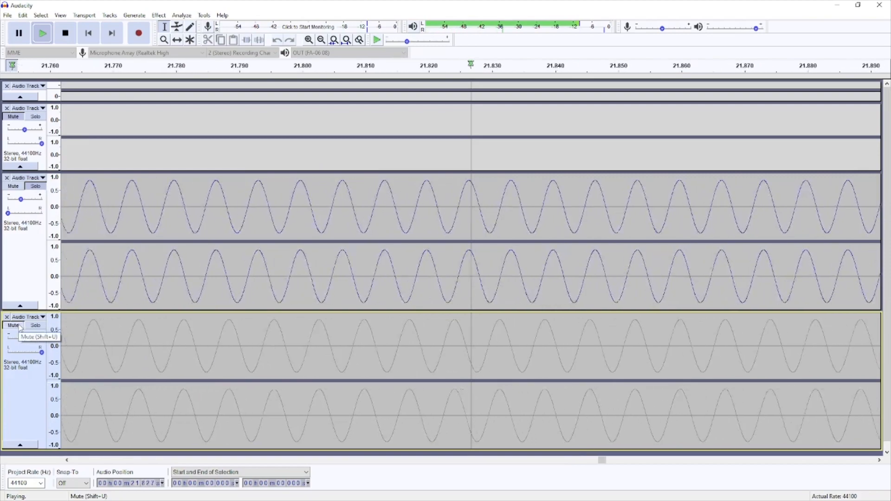
left_click(20, 327)
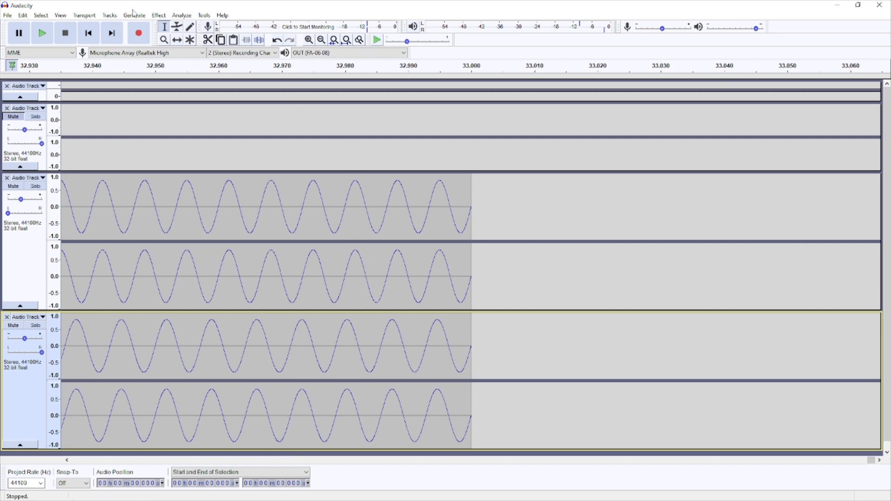
left_click(89, 33)
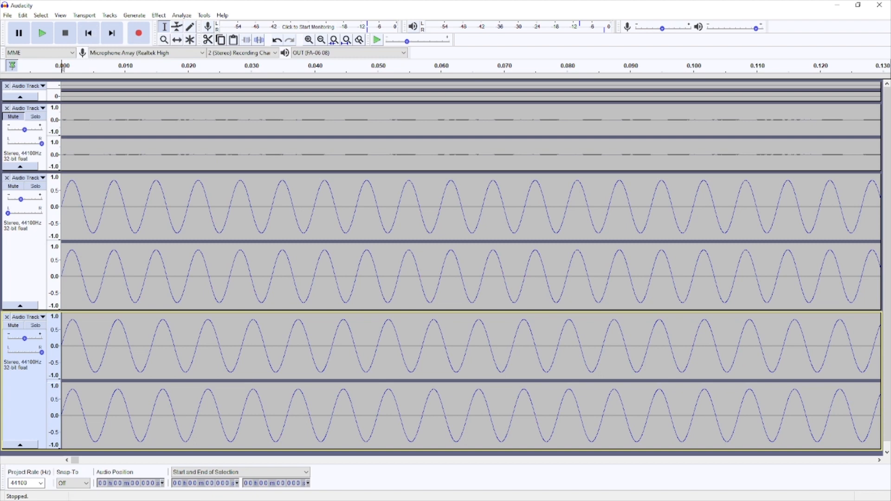
Switch to the other project containing music and tone tracks, and enlarge the lower tone tracks' height
key("alt+Tab")
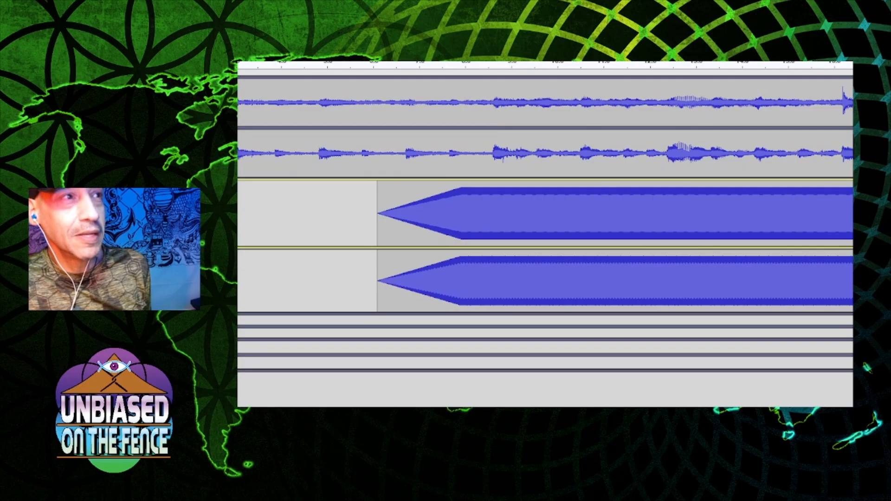
left_click_drag(546, 340, 545, 369)
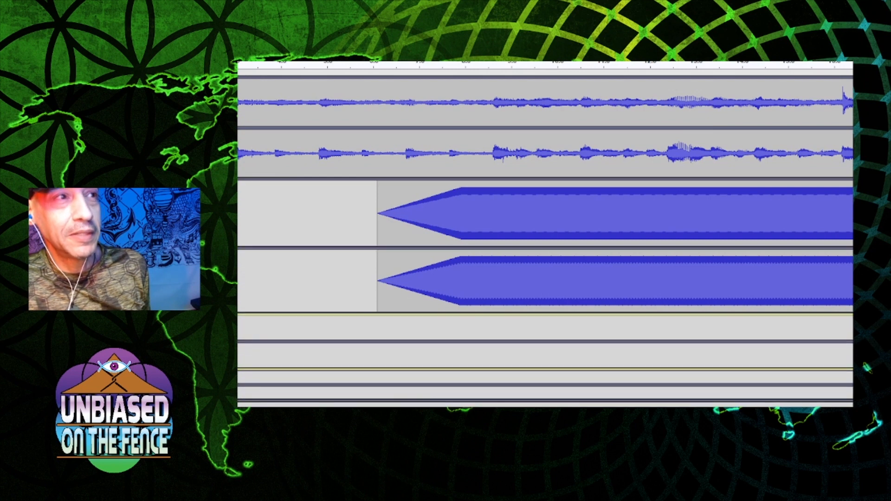
left_click_drag(545, 402, 545, 419)
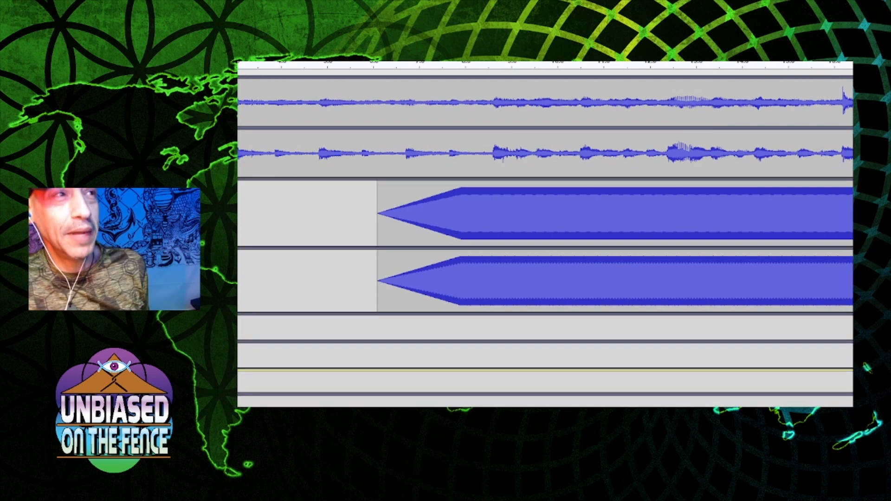
Play the project's tone tracks and toggle a track's mute to compare the sound
left_click(246, 328)
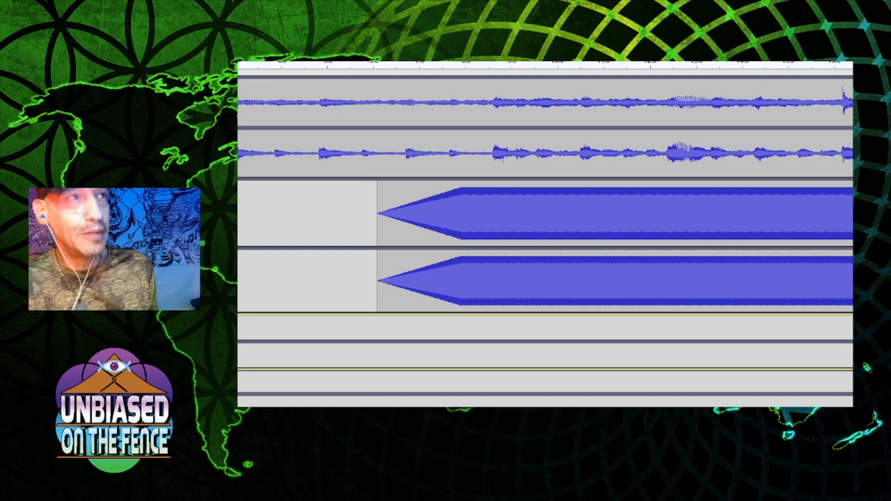
key("space")
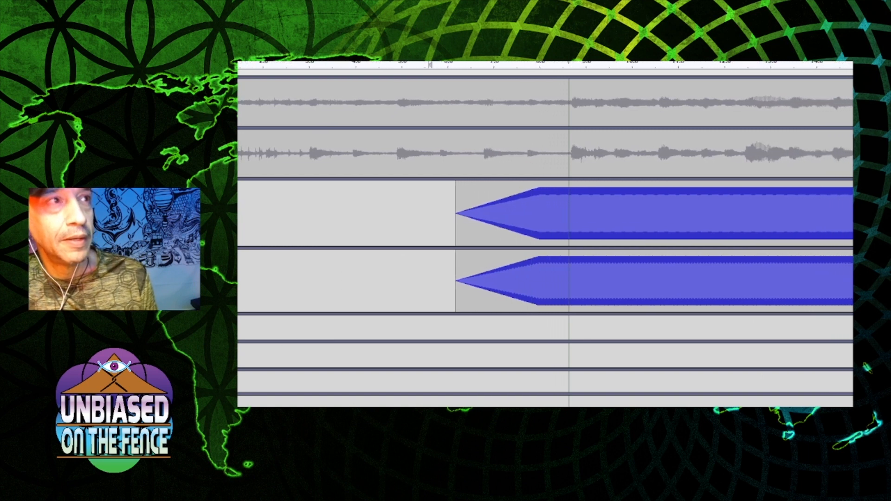
key("shift+u")
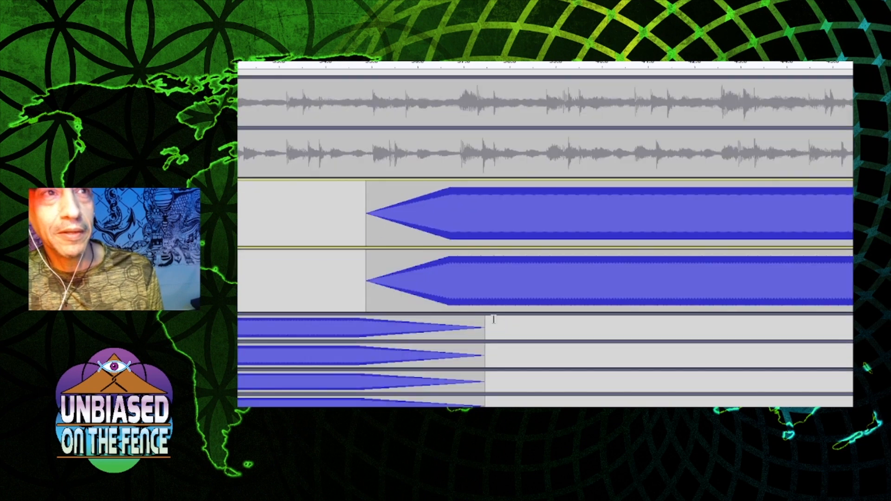
Try a Fade In on the opening ramp of the large tone clip's upper track, and undo it
left_click(448, 206)
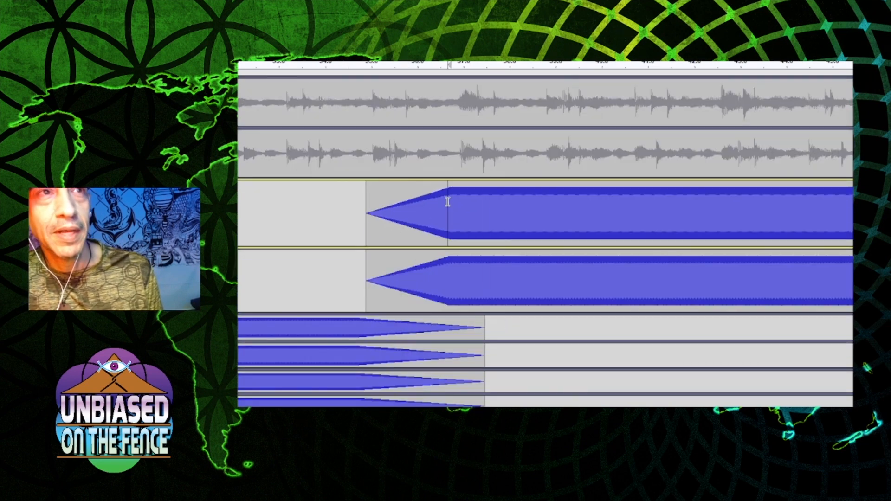
left_click_drag(366, 214, 439, 212)
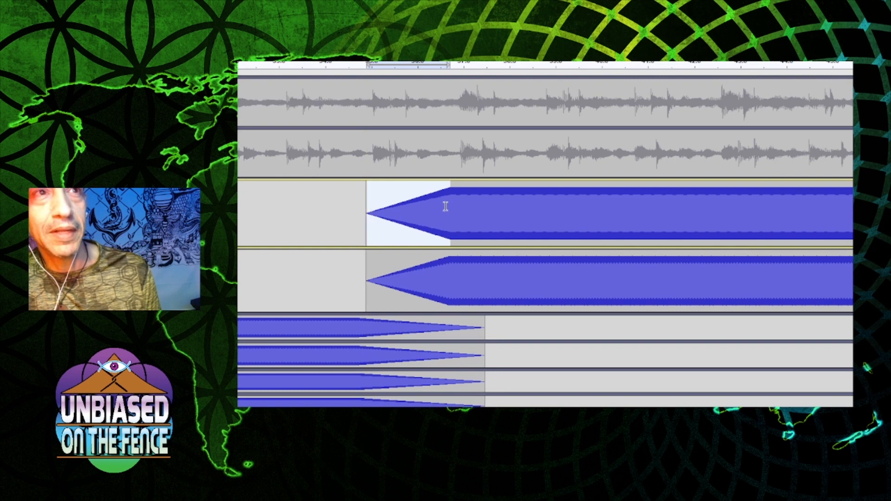
key("alt+c")
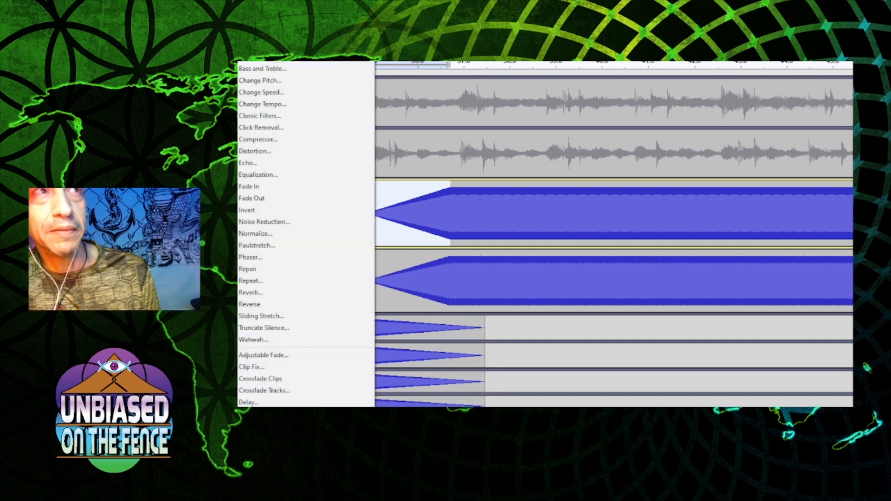
left_click(273, 188)
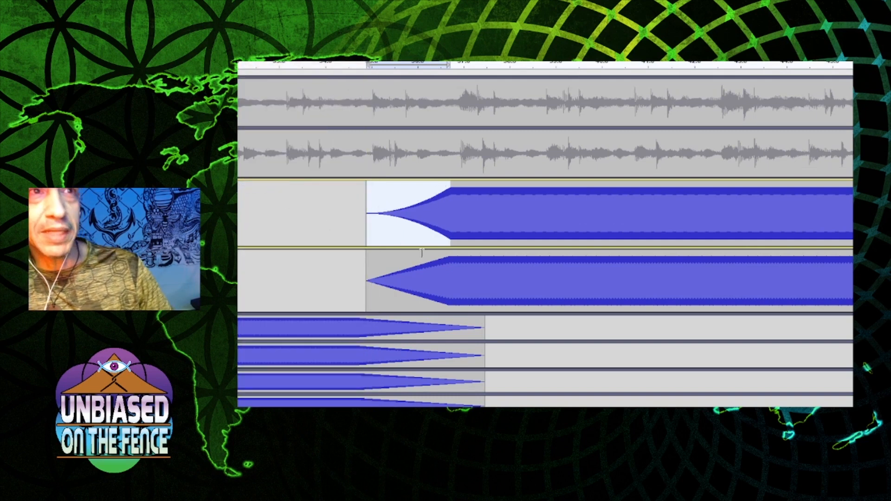
key("ctrl+z")
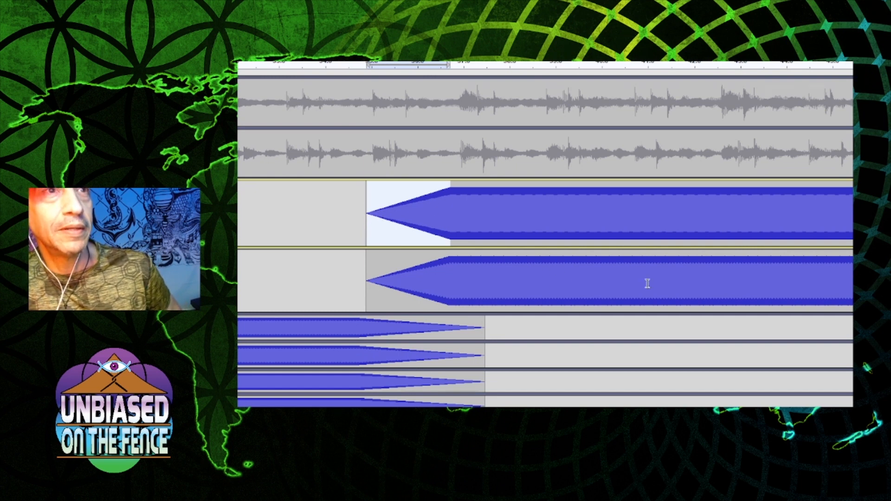
Play the 88-Octaves project from its beginning with all its tracks in view
left_click(277, 205)
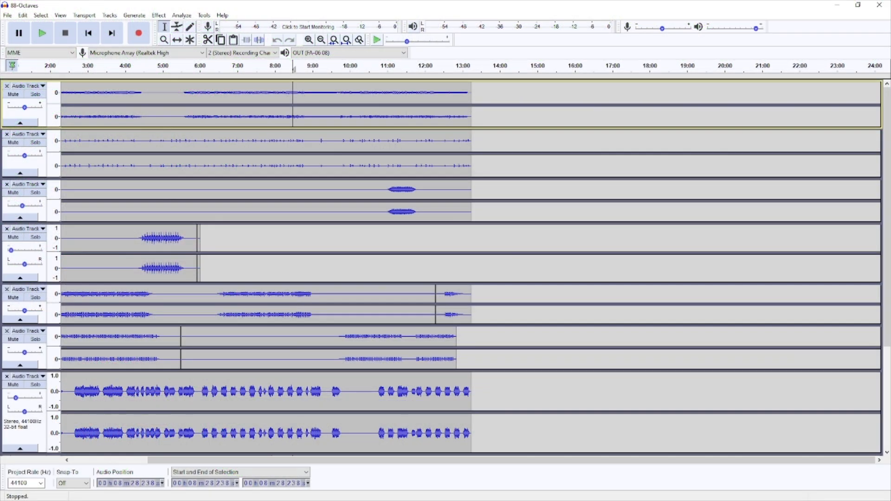
left_click_drag(603, 461, 399, 472)
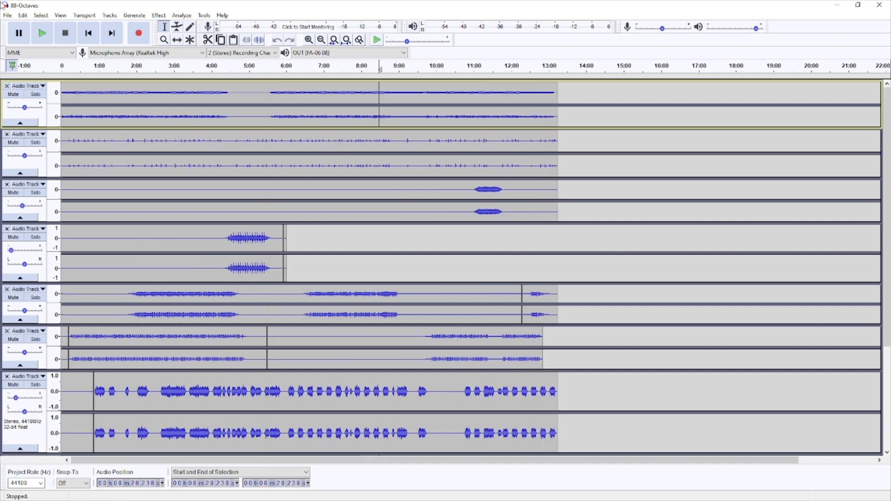
left_click(62, 65)
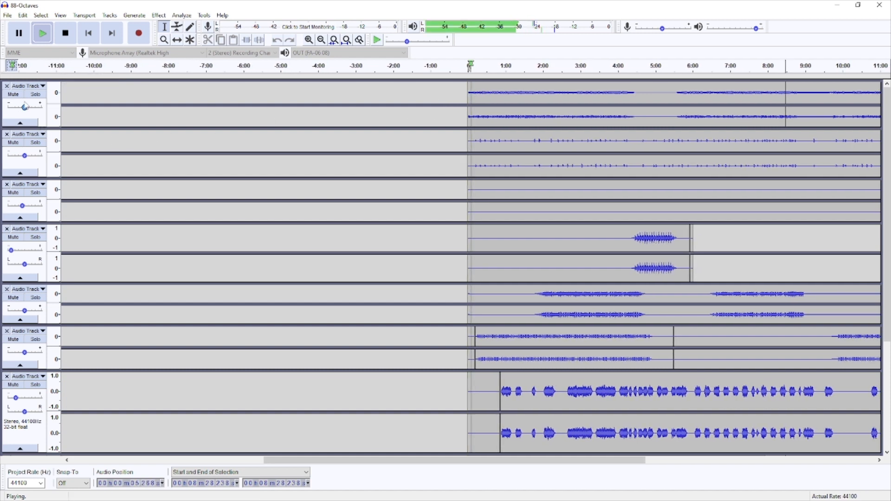
Mute the first track and play the project from about 1:35, with the sixth track's opening clip selected
left_click(15, 95)
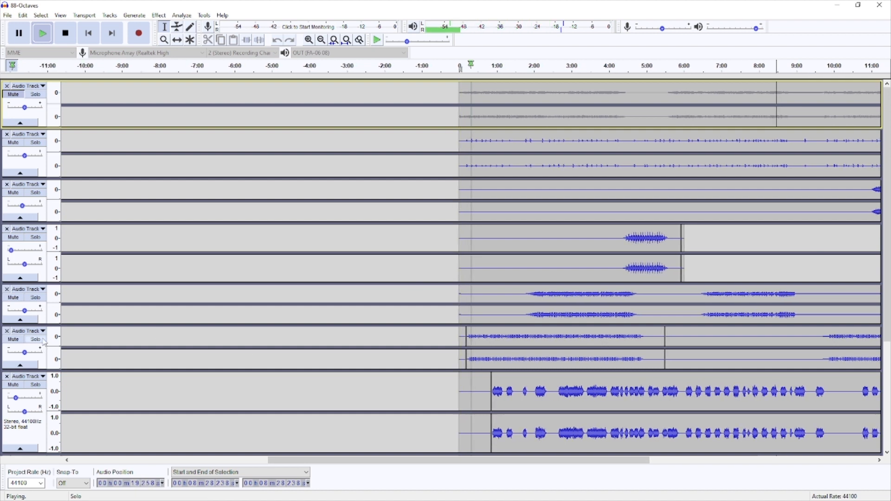
double_click(472, 340)
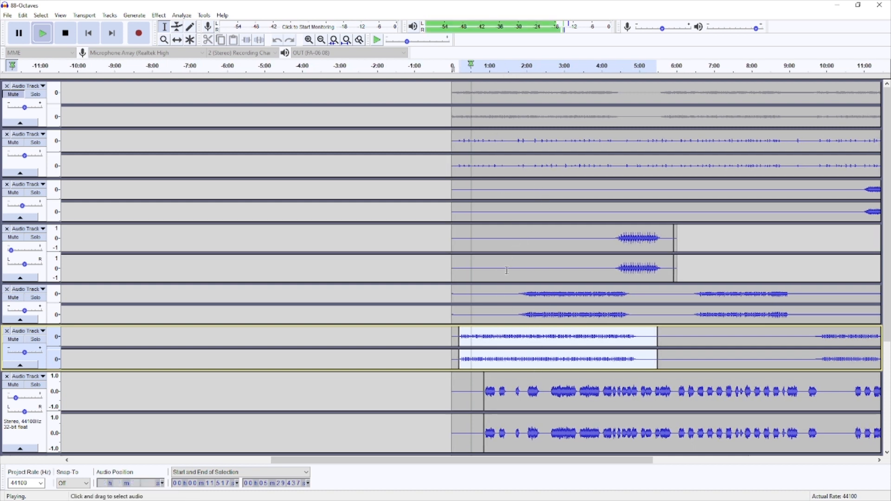
left_click(510, 70)
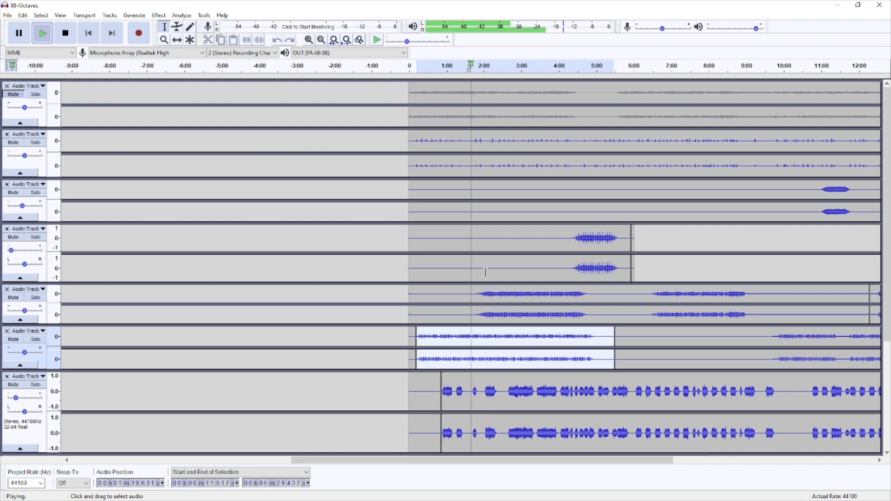
Solo the bottommost track briefly during playback, and return to the full mix
scroll(486, 281, "down", 5)
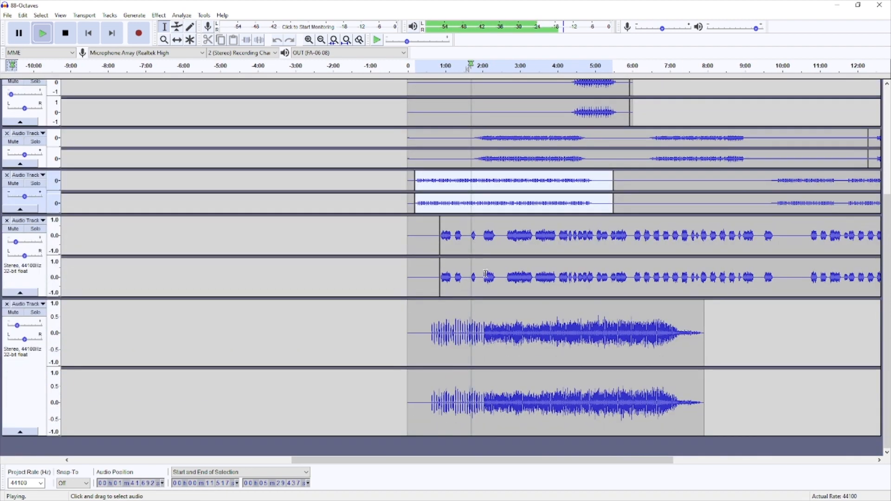
left_click(40, 315)
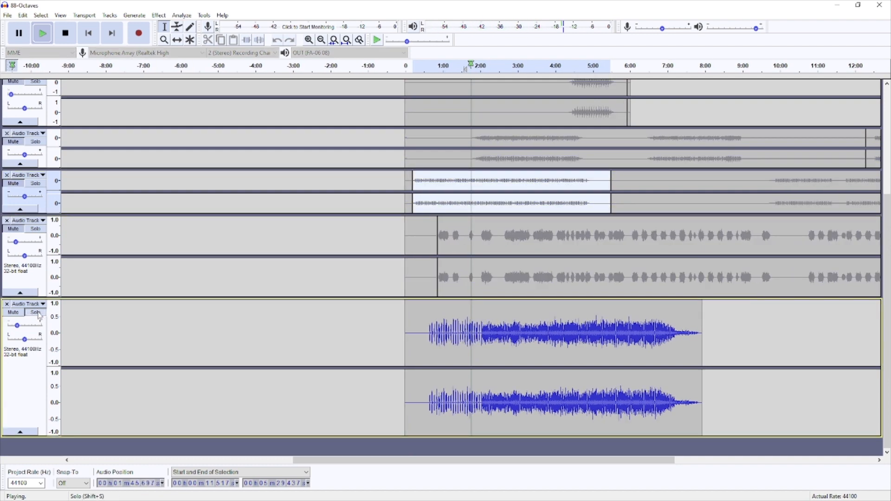
left_click(39, 315)
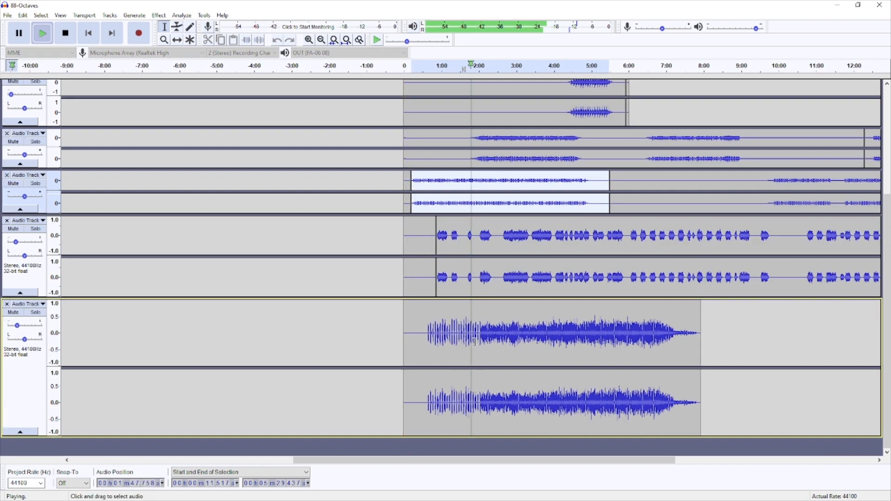
Solo the fifth track and play its first musical entry from about 1:40, ending with playback stopped
scroll(472, 280, "up", 3)
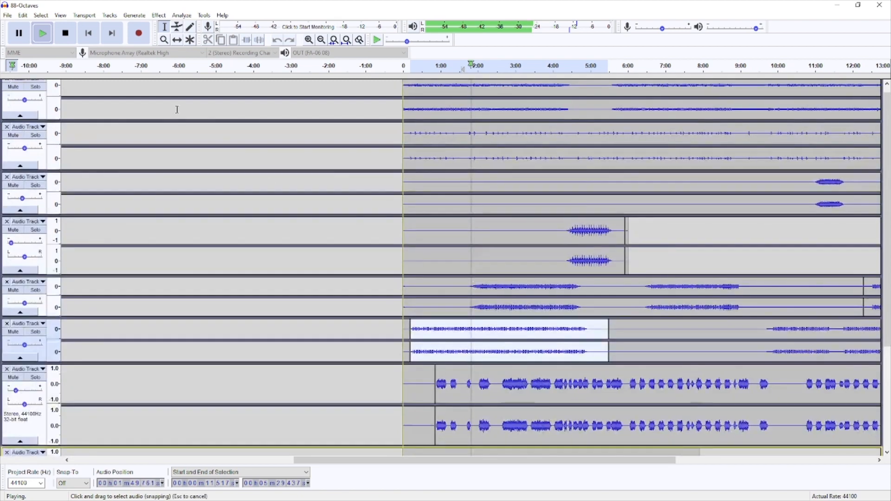
scroll(223, 139, "up", 2)
scroll(446, 271, "down", 2)
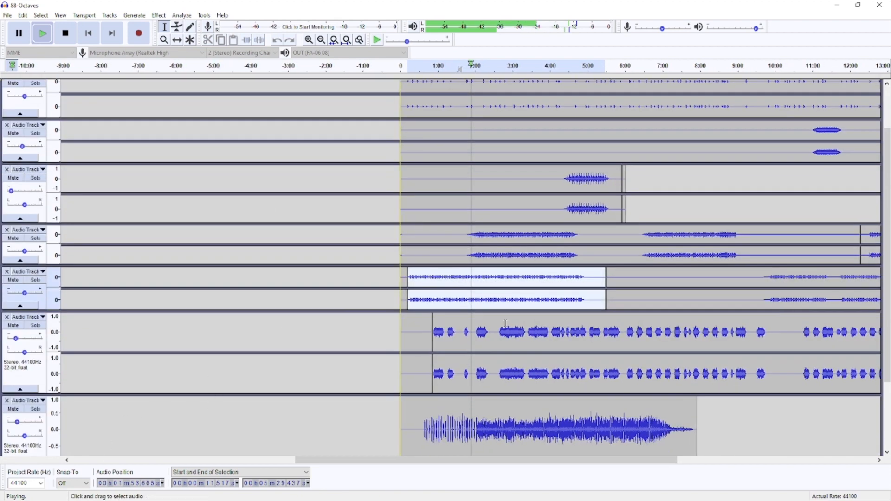
scroll(473, 253, "up", 2)
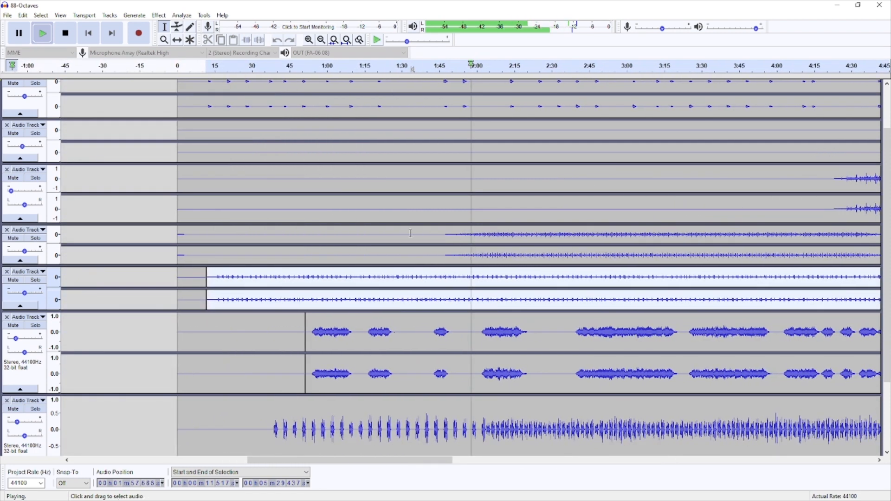
left_click(35, 239)
left_click(427, 68)
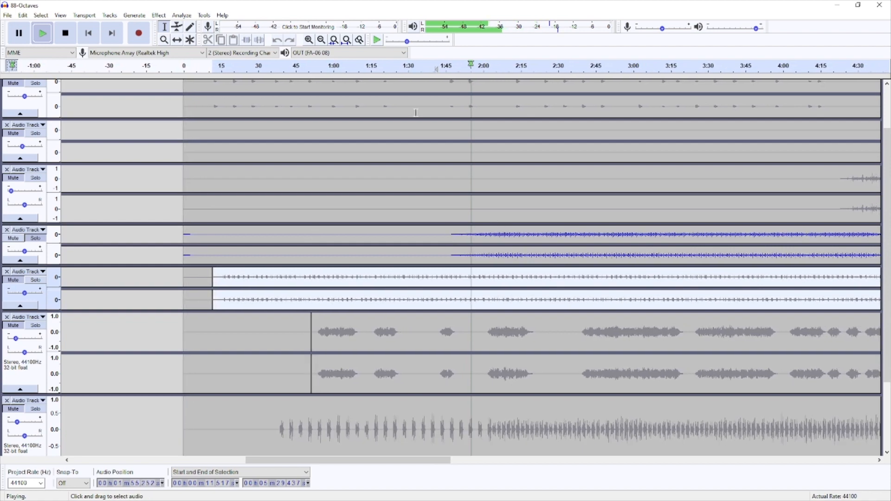
left_click(69, 38)
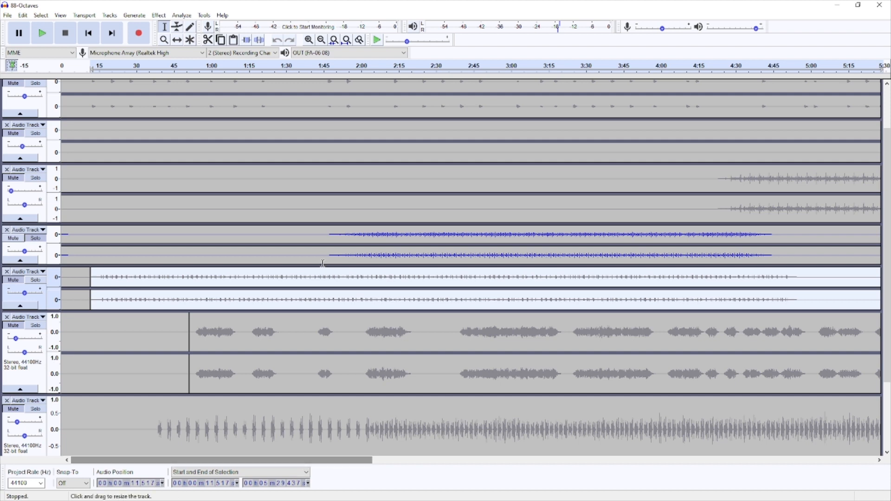
Generate silence over the fifth track's gap from about 0:02.8 to 1:46.4
left_click_drag(327, 236, 68, 242)
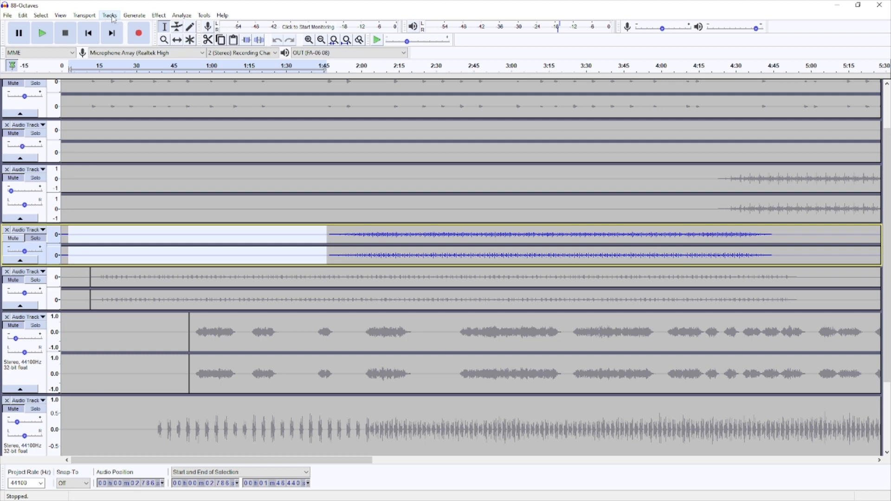
left_click(135, 15)
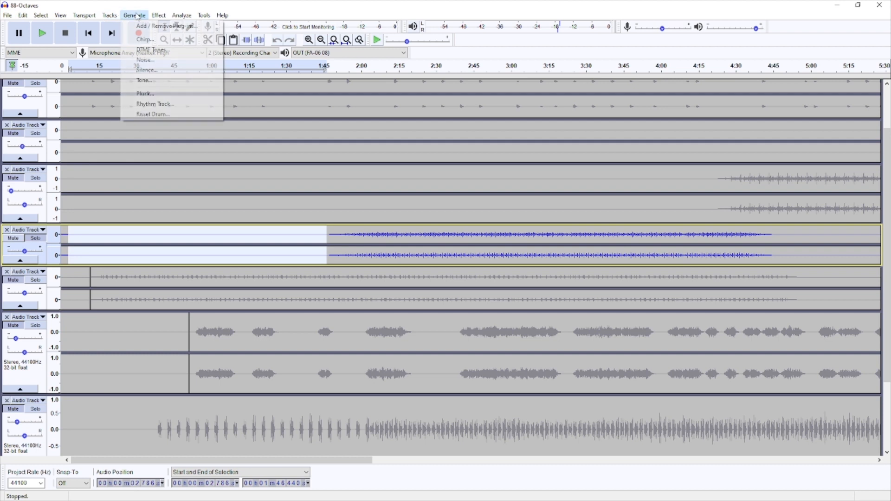
left_click(147, 70)
left_click(467, 277)
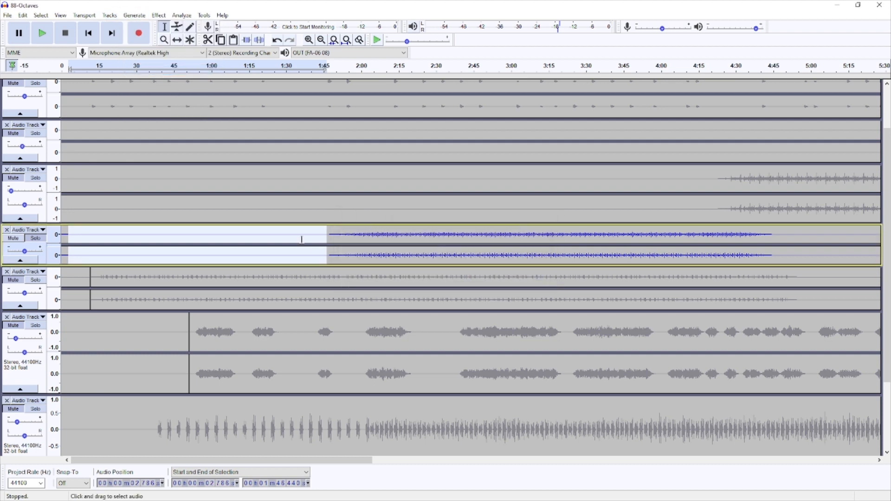
Fade in the fifth track's first passage from about 1:46 to 2:10, and fade out its end from about 4:24 to 4:48
left_click(317, 238)
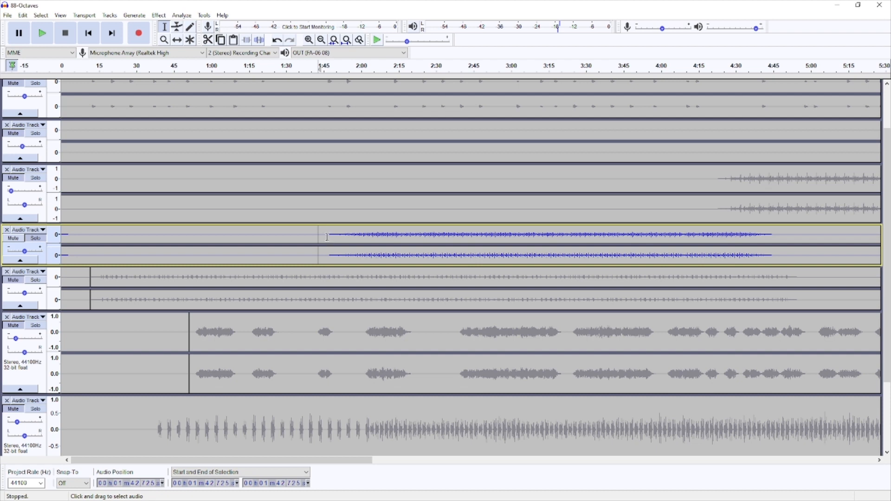
left_click_drag(333, 239, 381, 241)
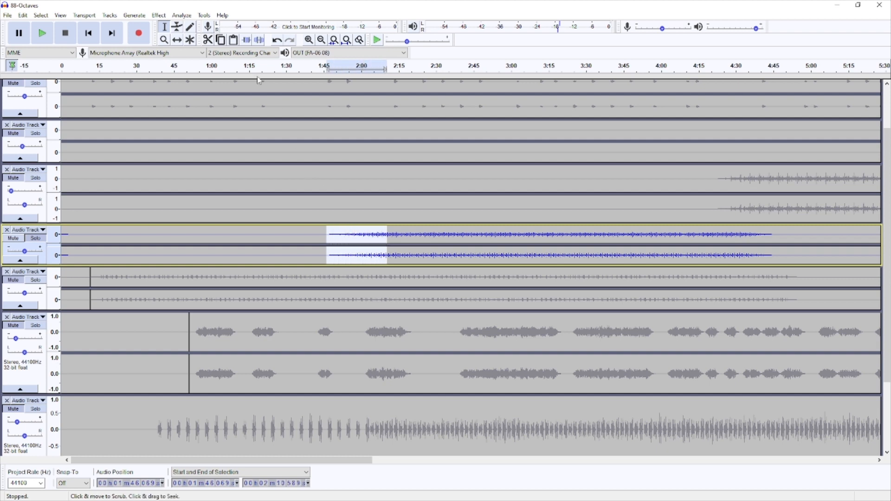
left_click(158, 15)
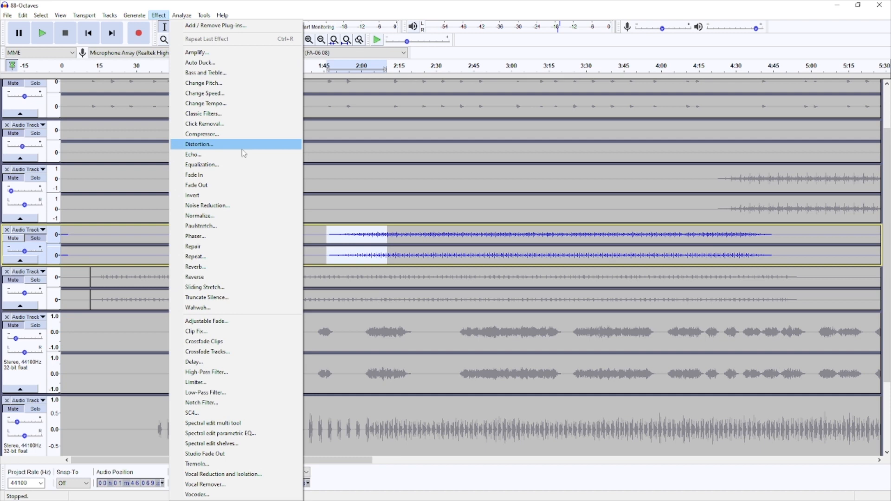
left_click(227, 175)
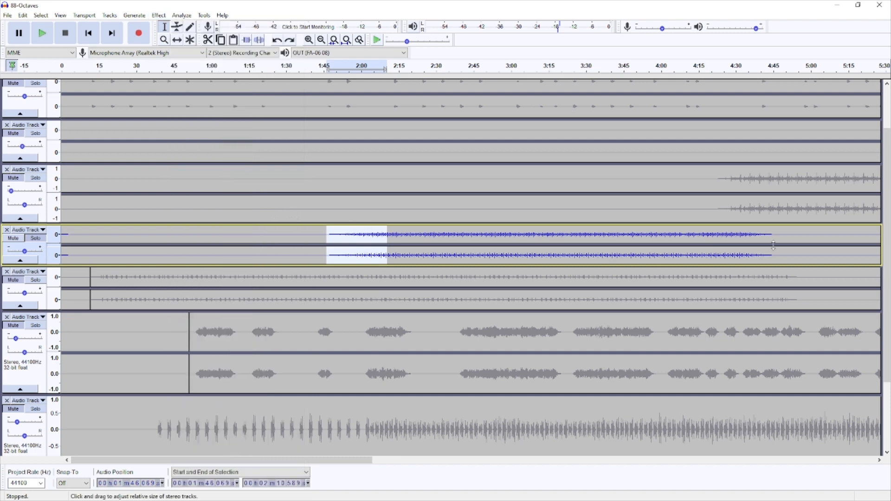
left_click_drag(723, 234, 788, 235)
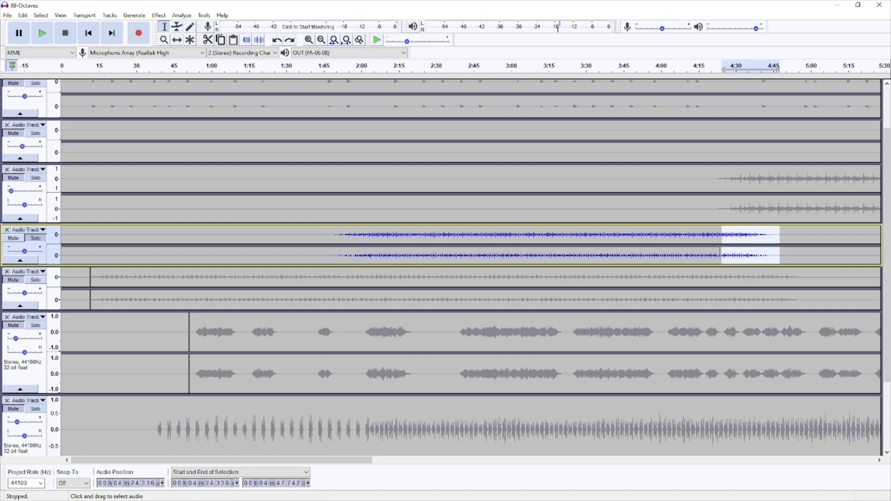
left_click(697, 236)
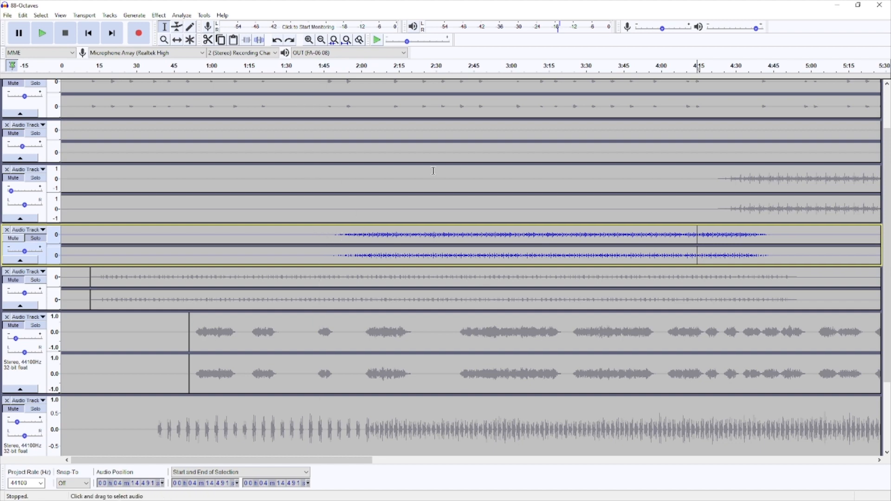
Examine the full stack of tracks from the first to the last to compare their arrangement
scroll(390, 200, "up", 3)
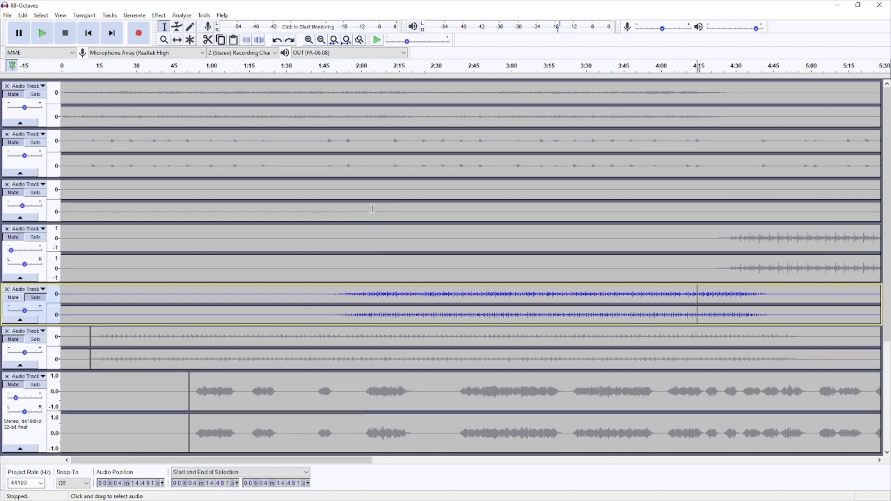
scroll(372, 209, "down", 8)
scroll(372, 209, "up", 8)
scroll(365, 192, "down", 6)
scroll(369, 195, "up", 6)
scroll(358, 169, "down", 5)
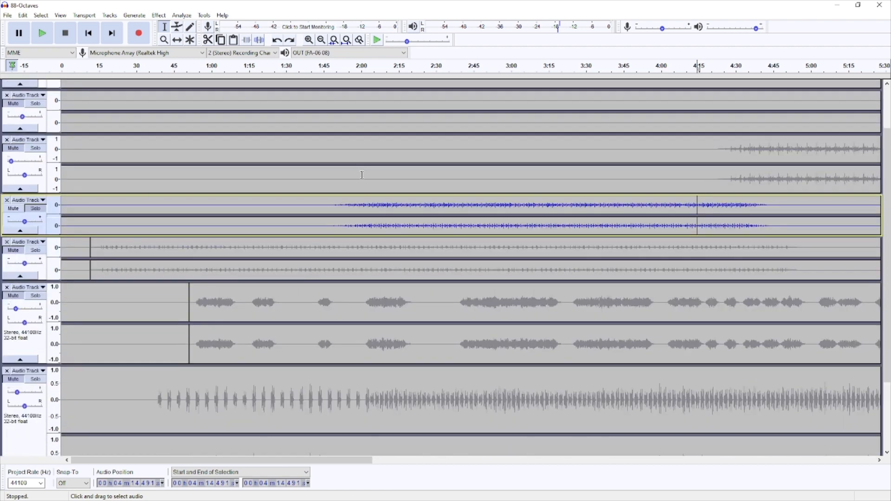
scroll(362, 175, "up", 5)
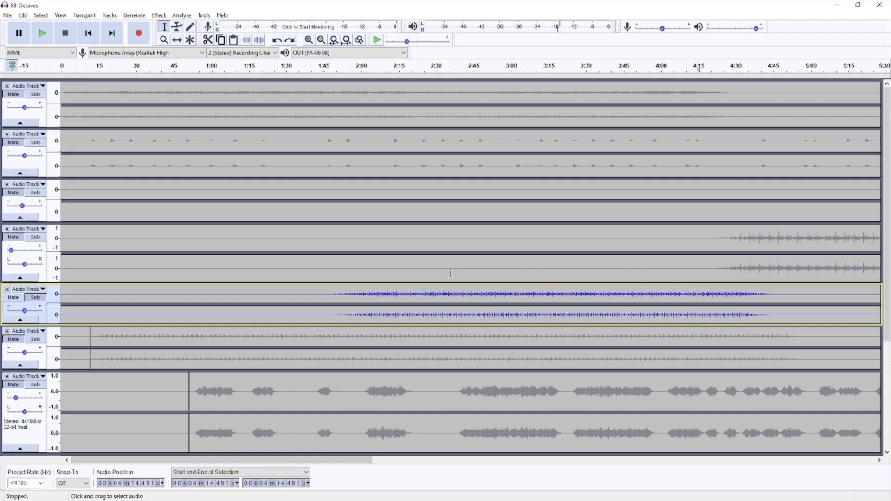
scroll(426, 280, "down", 7)
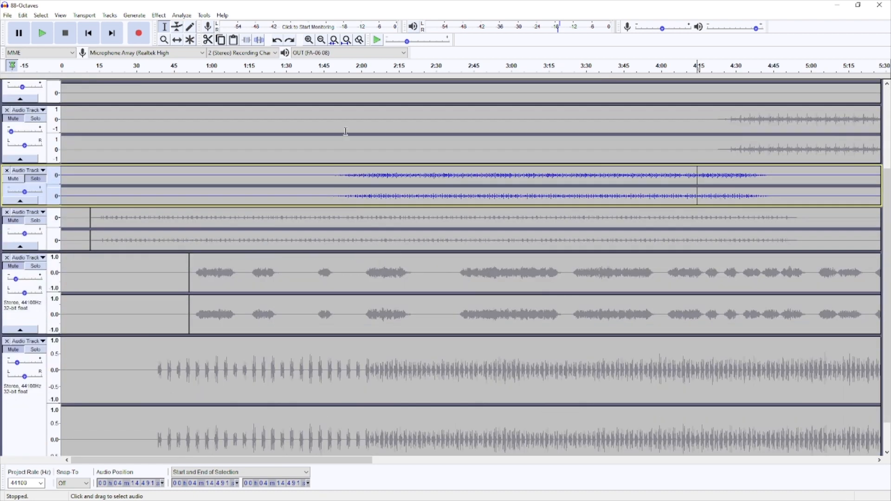
Play the soloed fifth track from about 1:48, and turn its solo off to hear the full mix
left_click(332, 67)
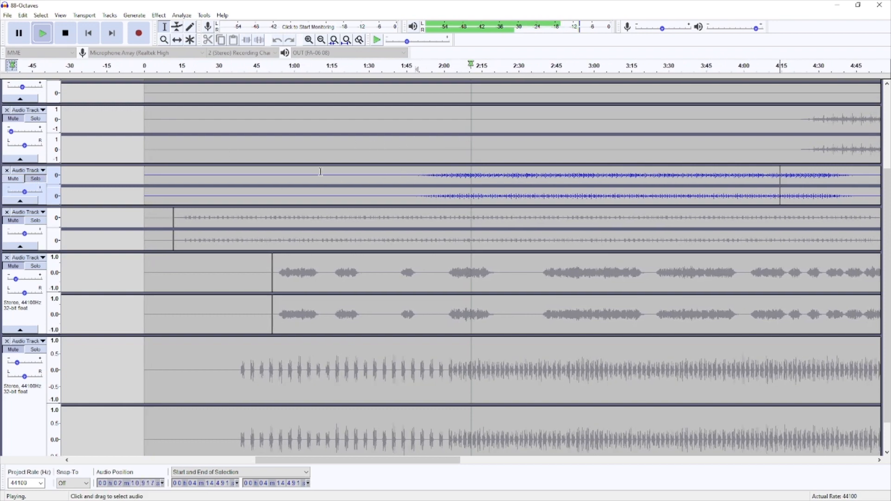
left_click(36, 179)
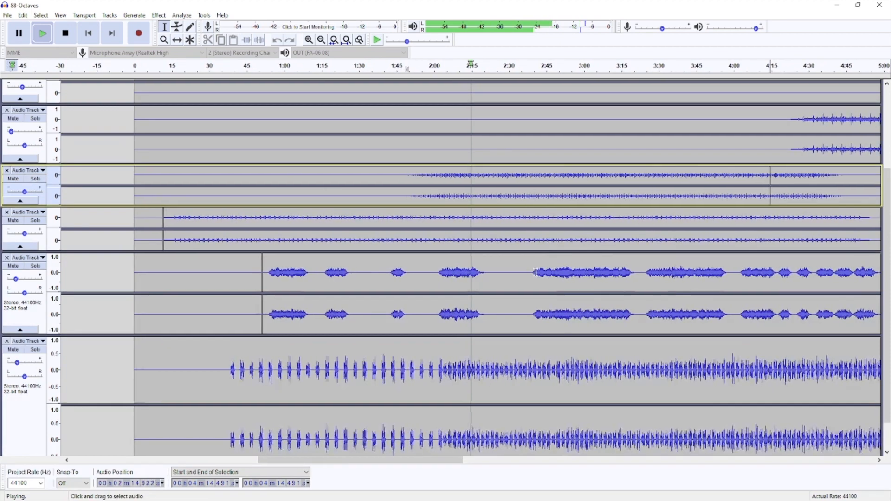
scroll(569, 235, "up", 3)
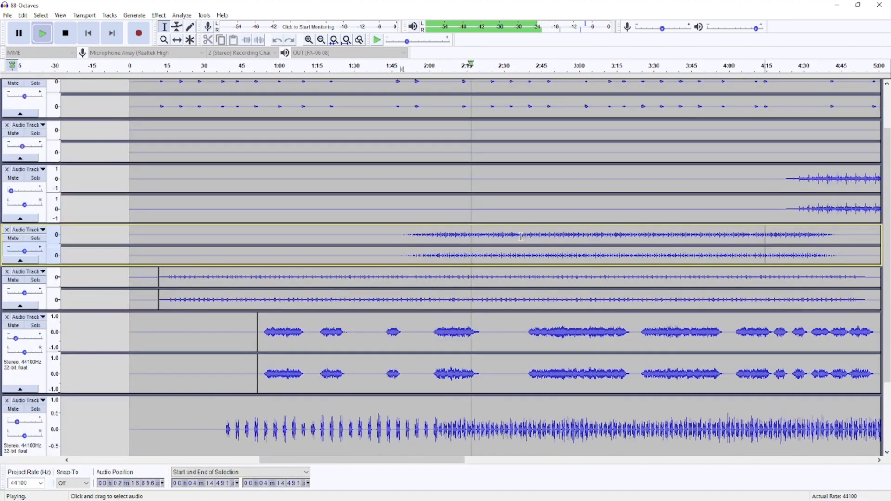
Solo the fifth track again and play its second passage from about 6:30, with the whole project's length in view
left_click(780, 70)
left_click(35, 178)
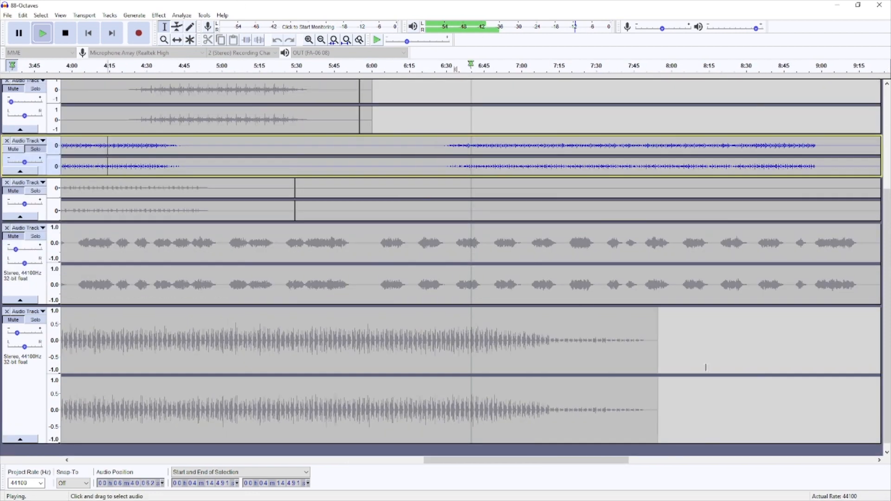
scroll(688, 346, "up", 5)
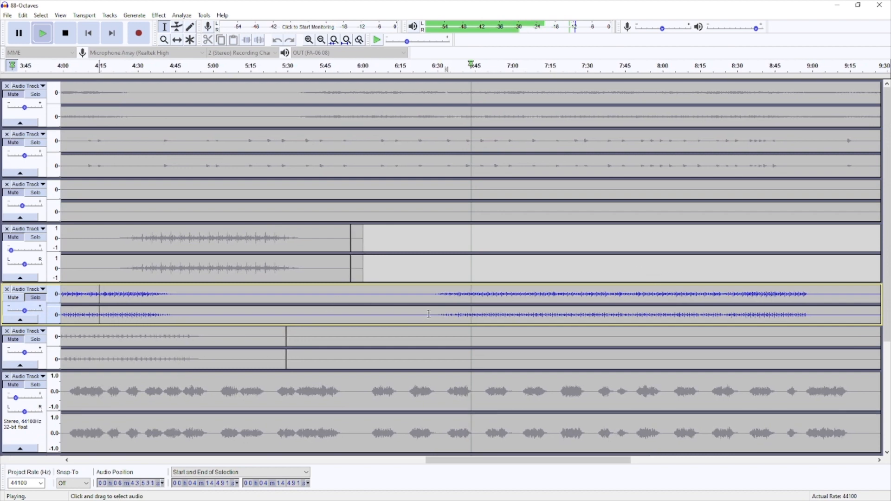
scroll(561, 278, "down", 2)
scroll(561, 279, "down", 1)
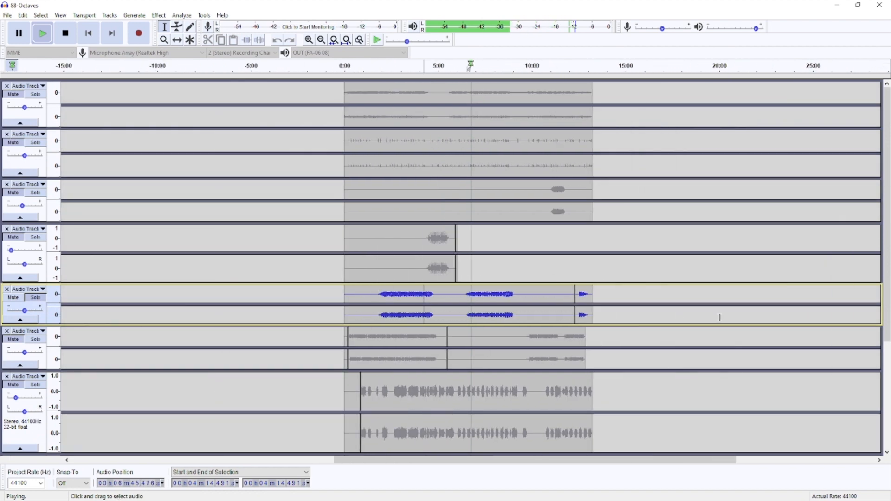
scroll(590, 330, "up", 1)
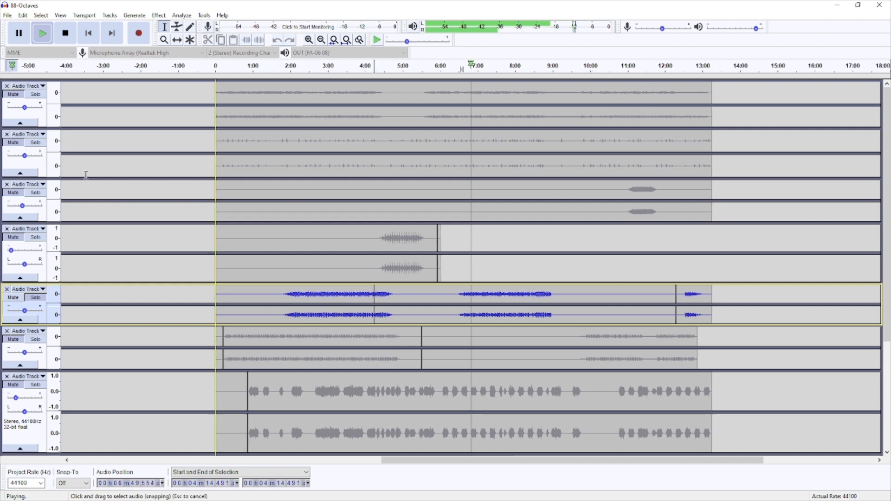
Unmute the third track and play its clip from about 11:05, soloing it and returning to the full mix
left_click(14, 193)
left_click(632, 67)
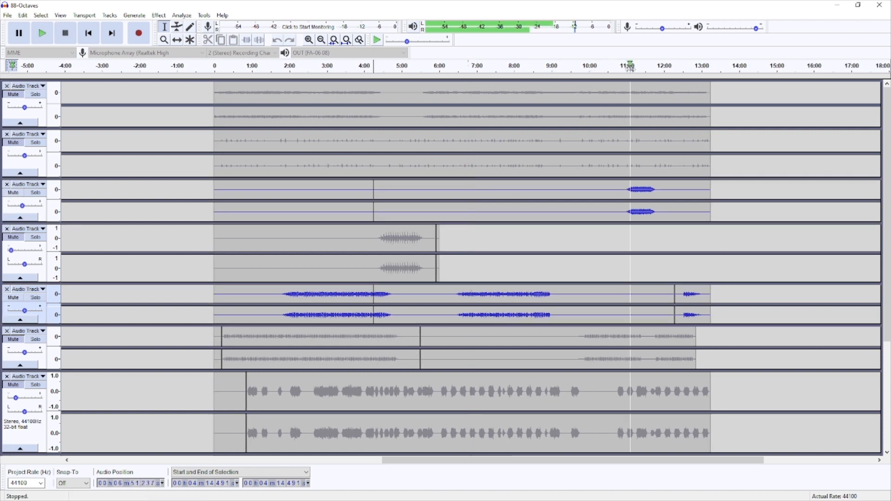
left_click(39, 193)
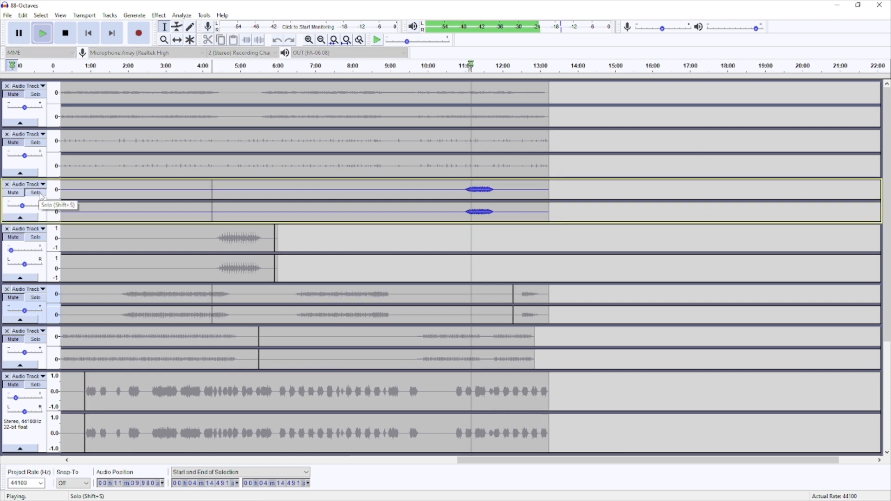
left_click(39, 193)
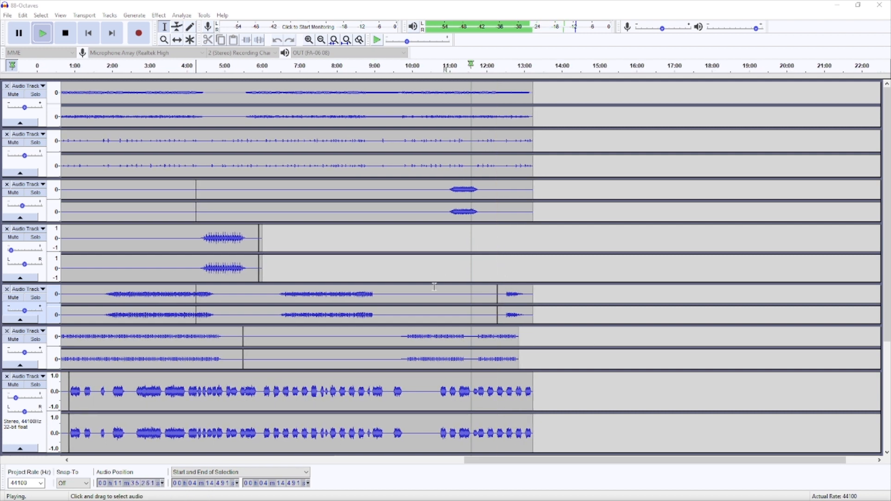
scroll(434, 286, "down", 5)
scroll(436, 297, "down", 2)
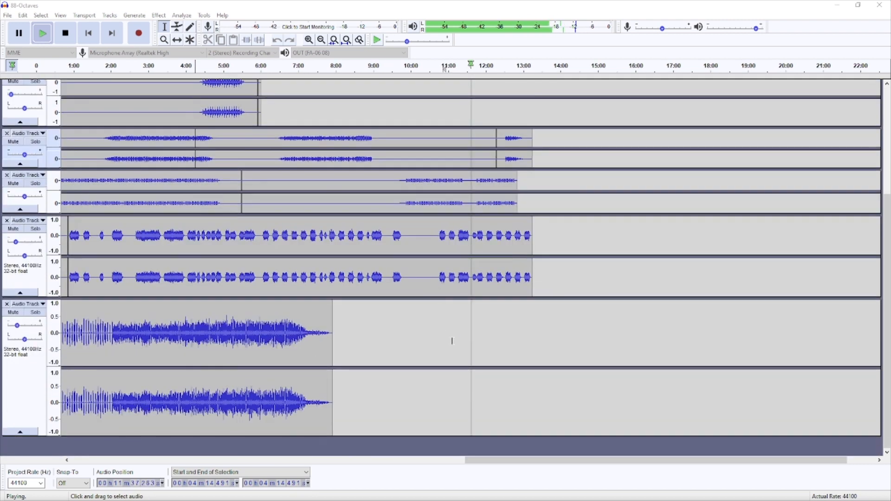
Examine the tracks from the first to the last while the full mix plays from about 11:37, and stop playback
scroll(452, 341, "up", 6)
scroll(402, 189, "down", 6)
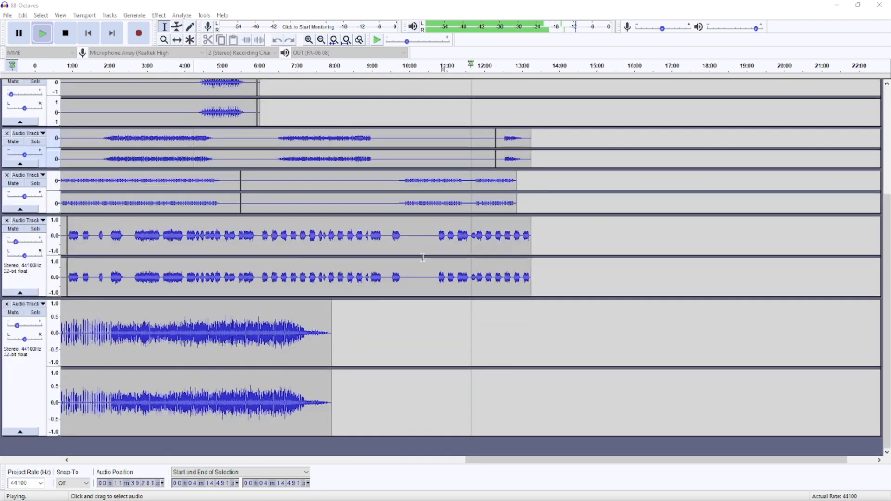
scroll(469, 378, "up", 1)
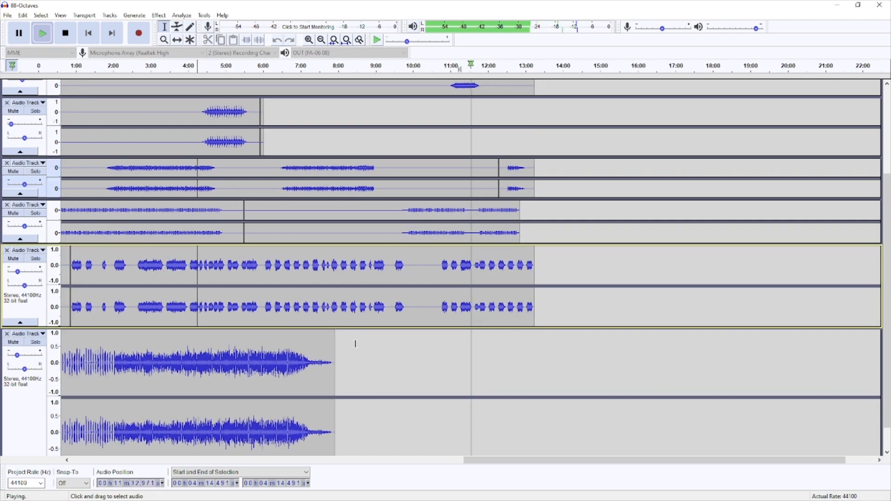
scroll(462, 291, "up", 4)
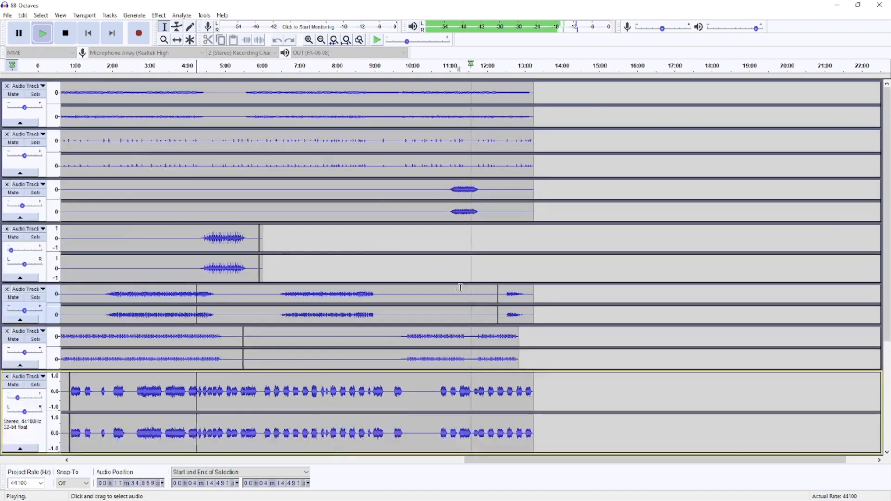
scroll(419, 243, "down", 5)
scroll(394, 264, "up", 5)
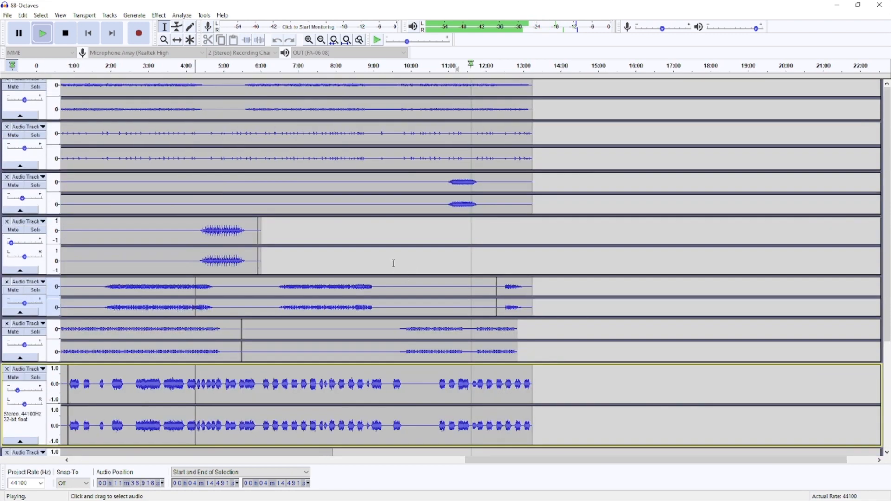
scroll(394, 264, "up", 1)
scroll(313, 260, "down", 3)
scroll(317, 265, "up", 3)
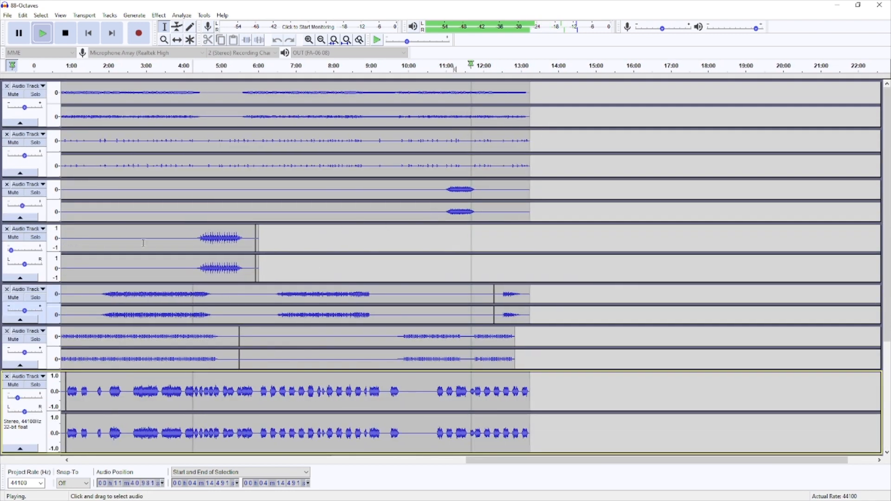
key("space")
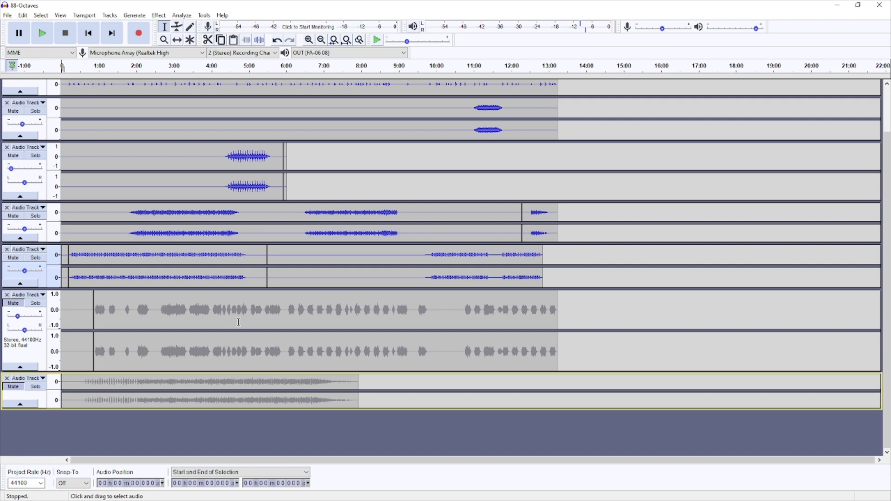
Start a recording in the paused state to check the microphone's input level, and stop it without recording audio
left_click(19, 33)
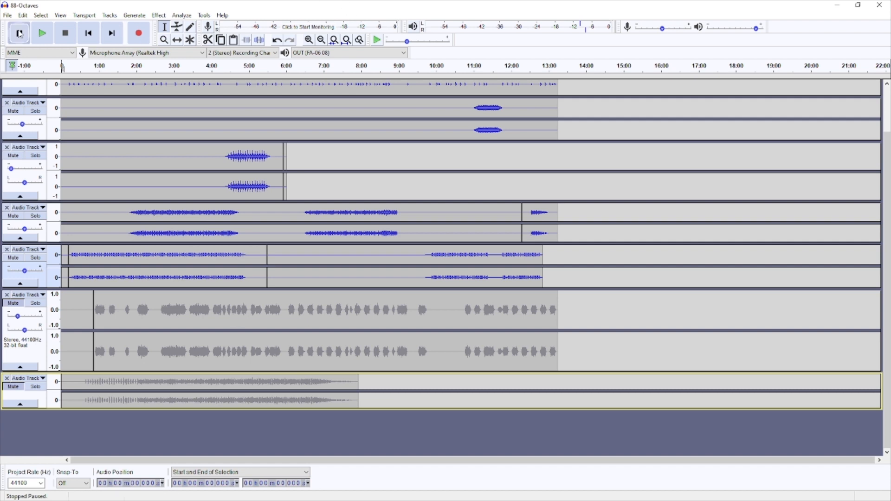
left_click(138, 33)
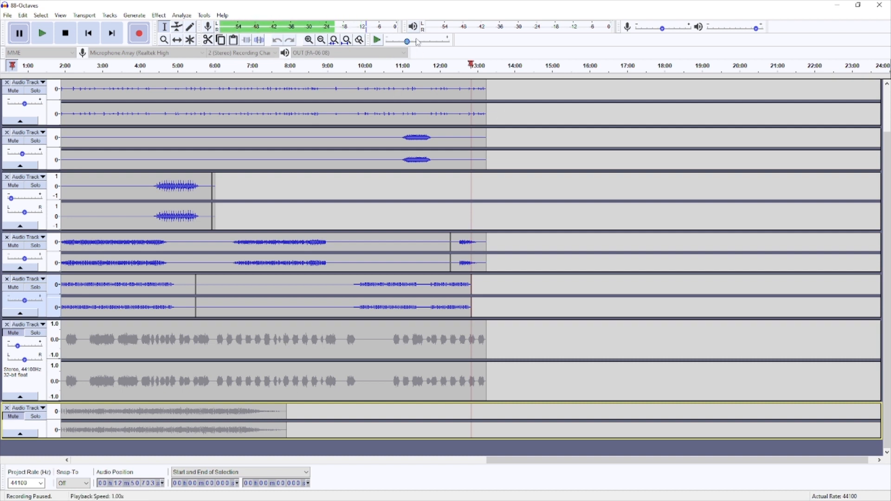
key("space")
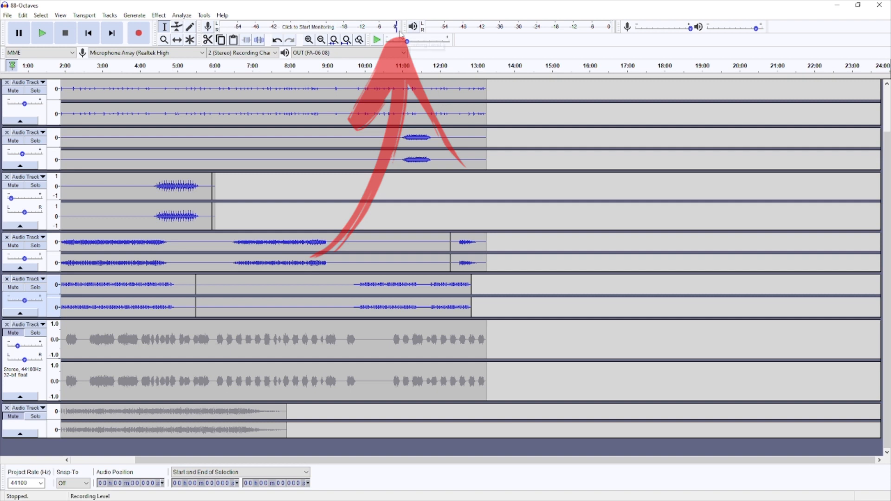
Turn on input level monitoring and lower the recording volume to slightly above half of its range
left_click(324, 31)
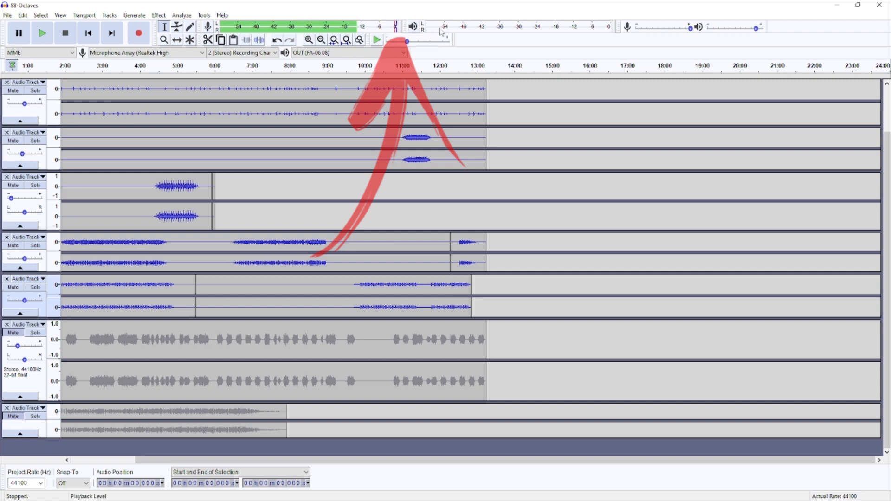
left_click_drag(689, 28, 667, 33)
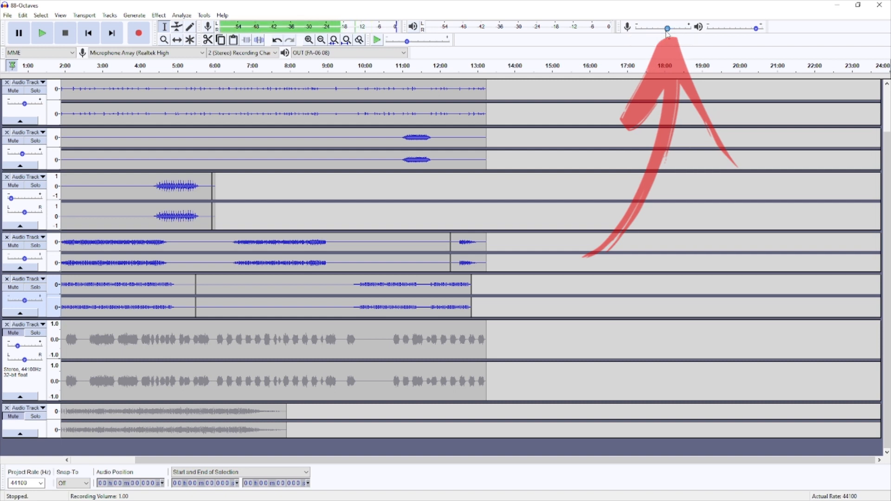